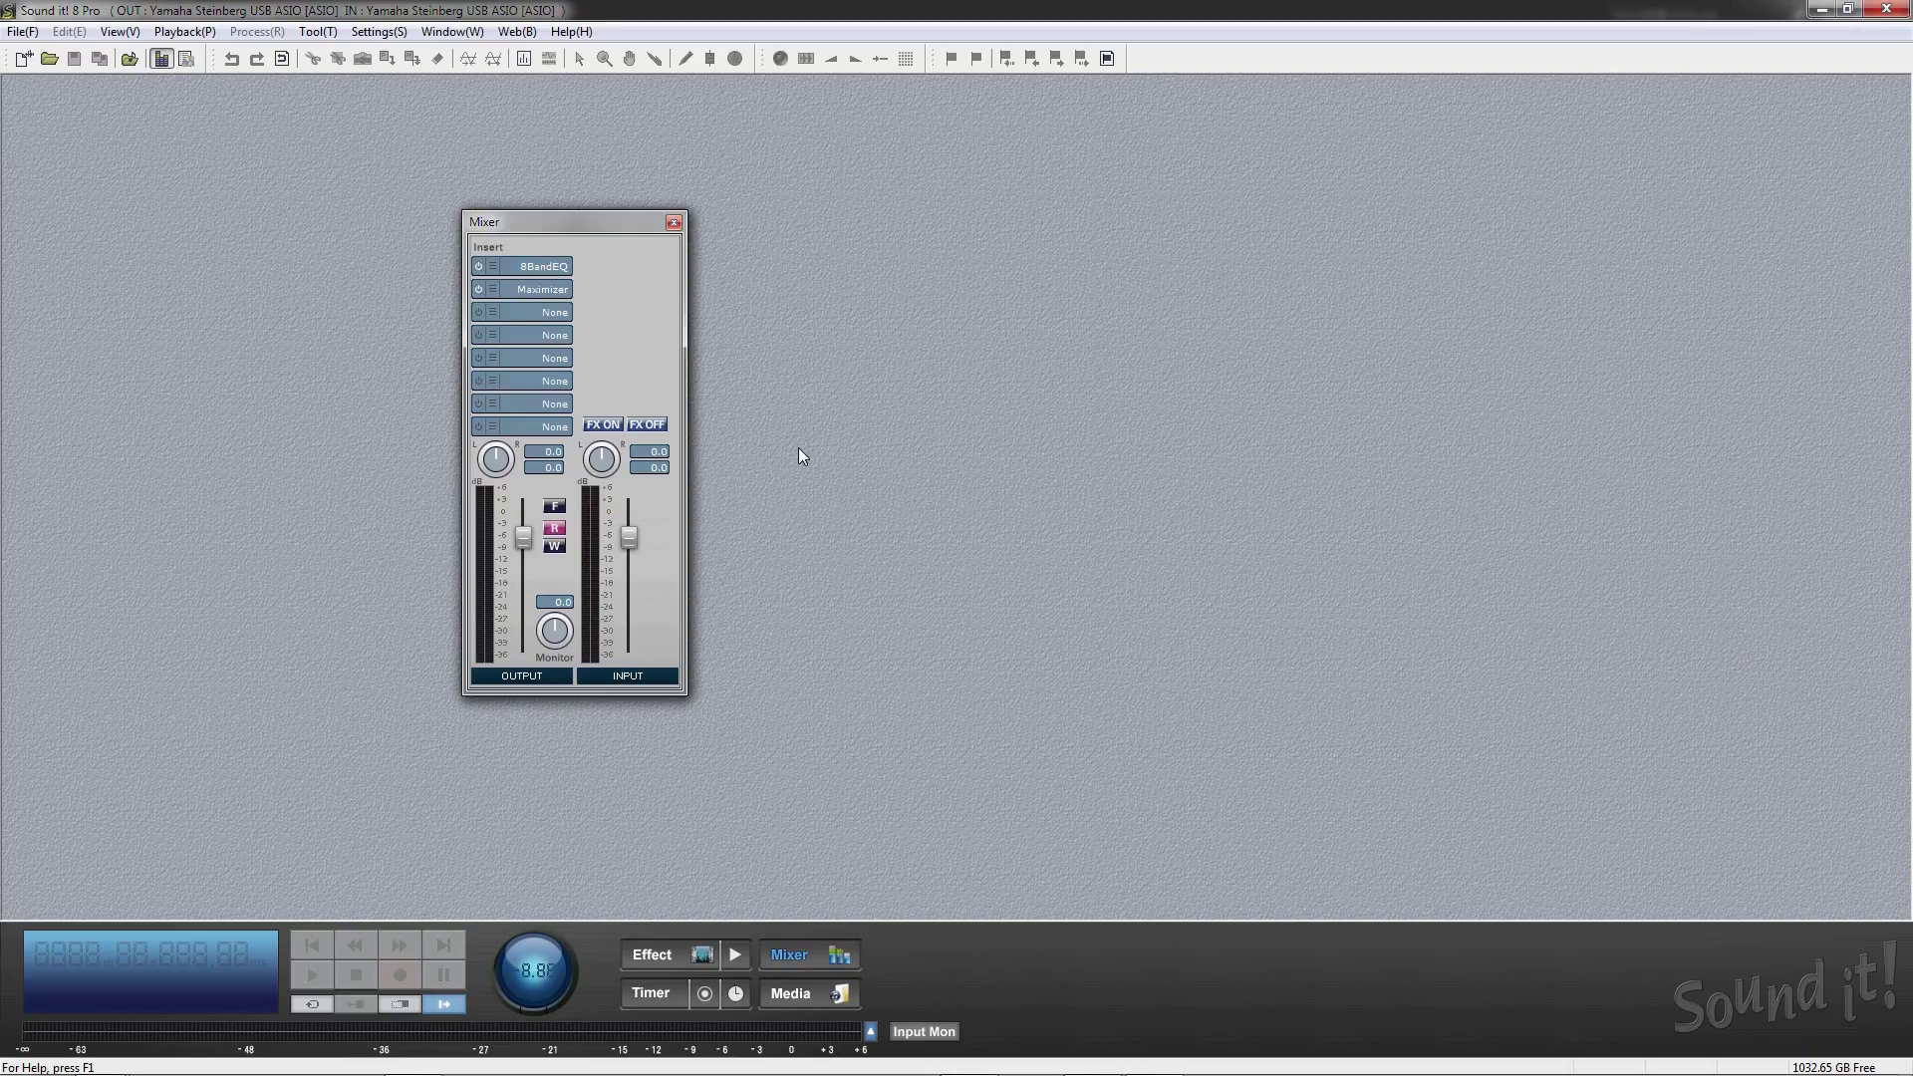
- Open batch file processing from the Tool menu and browse the Fade-in and Change Audio Format functions
click(318, 31)
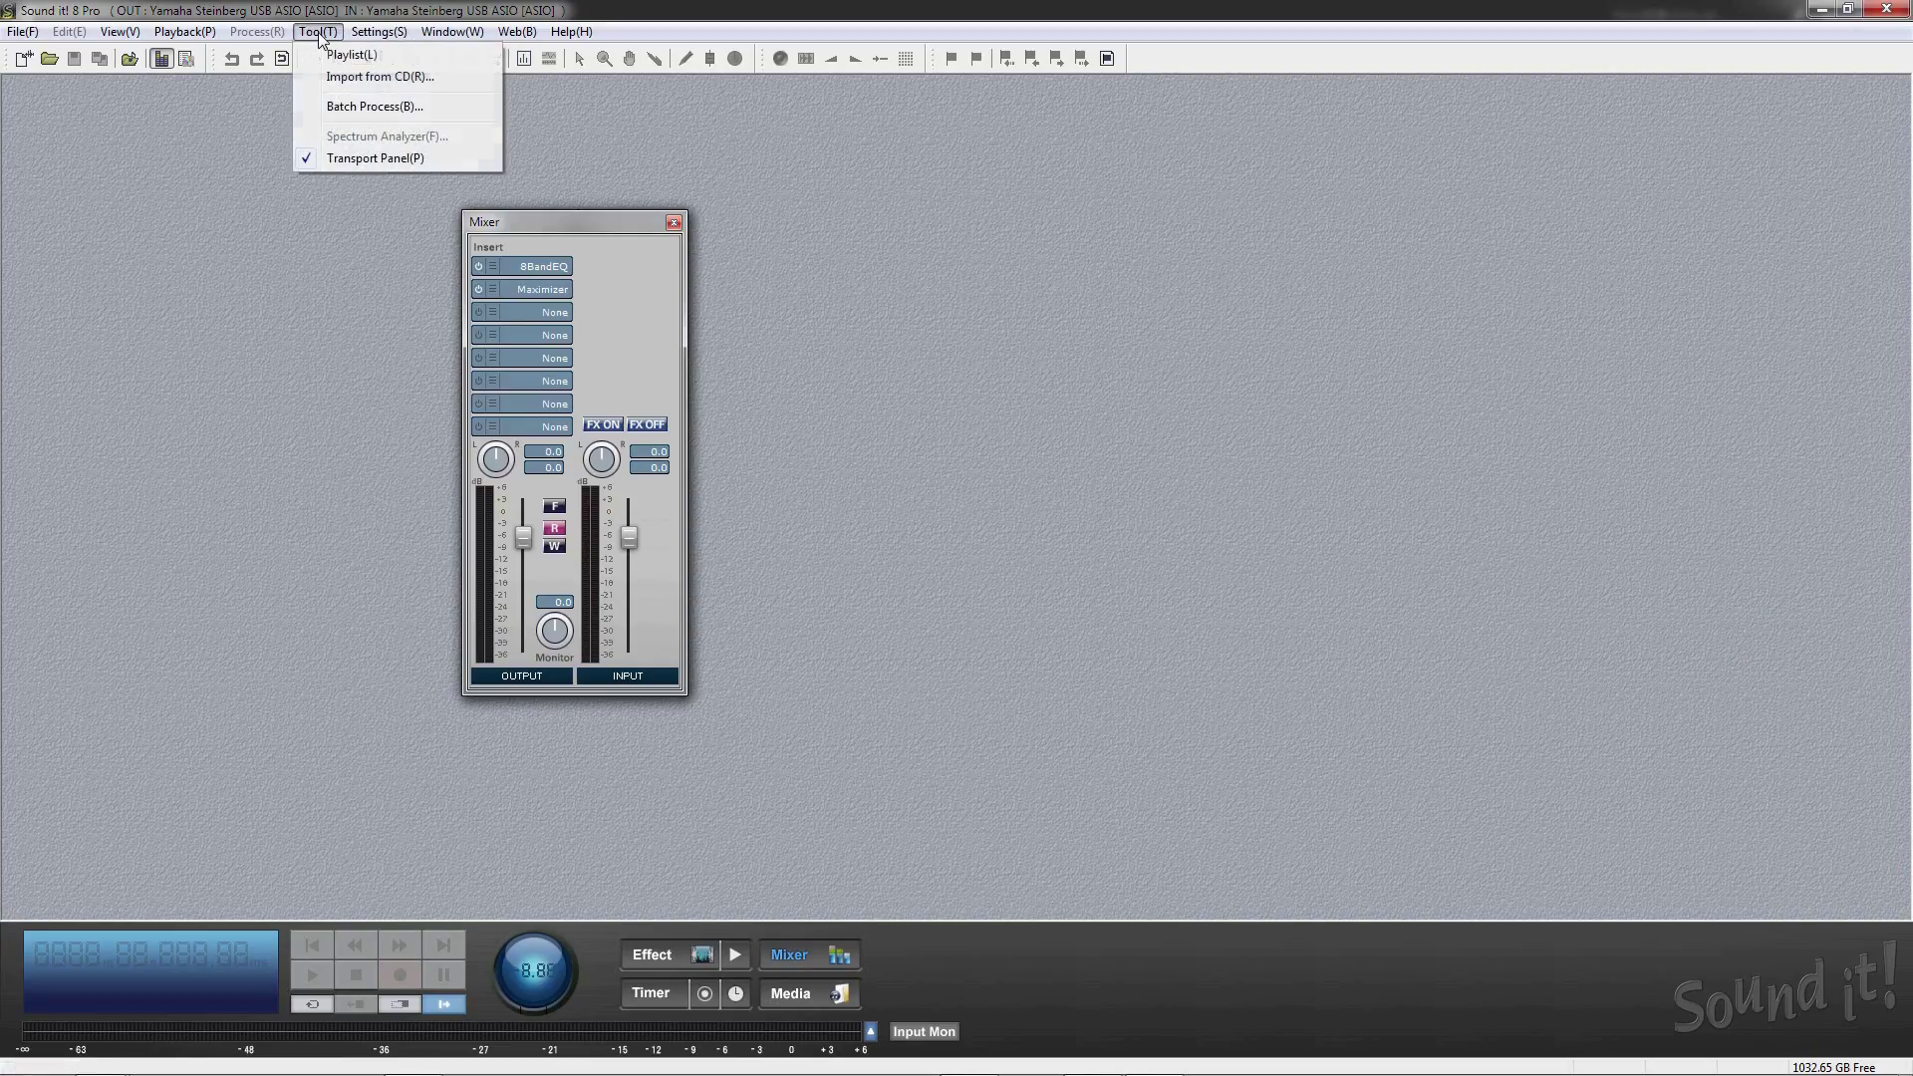
click(330, 106)
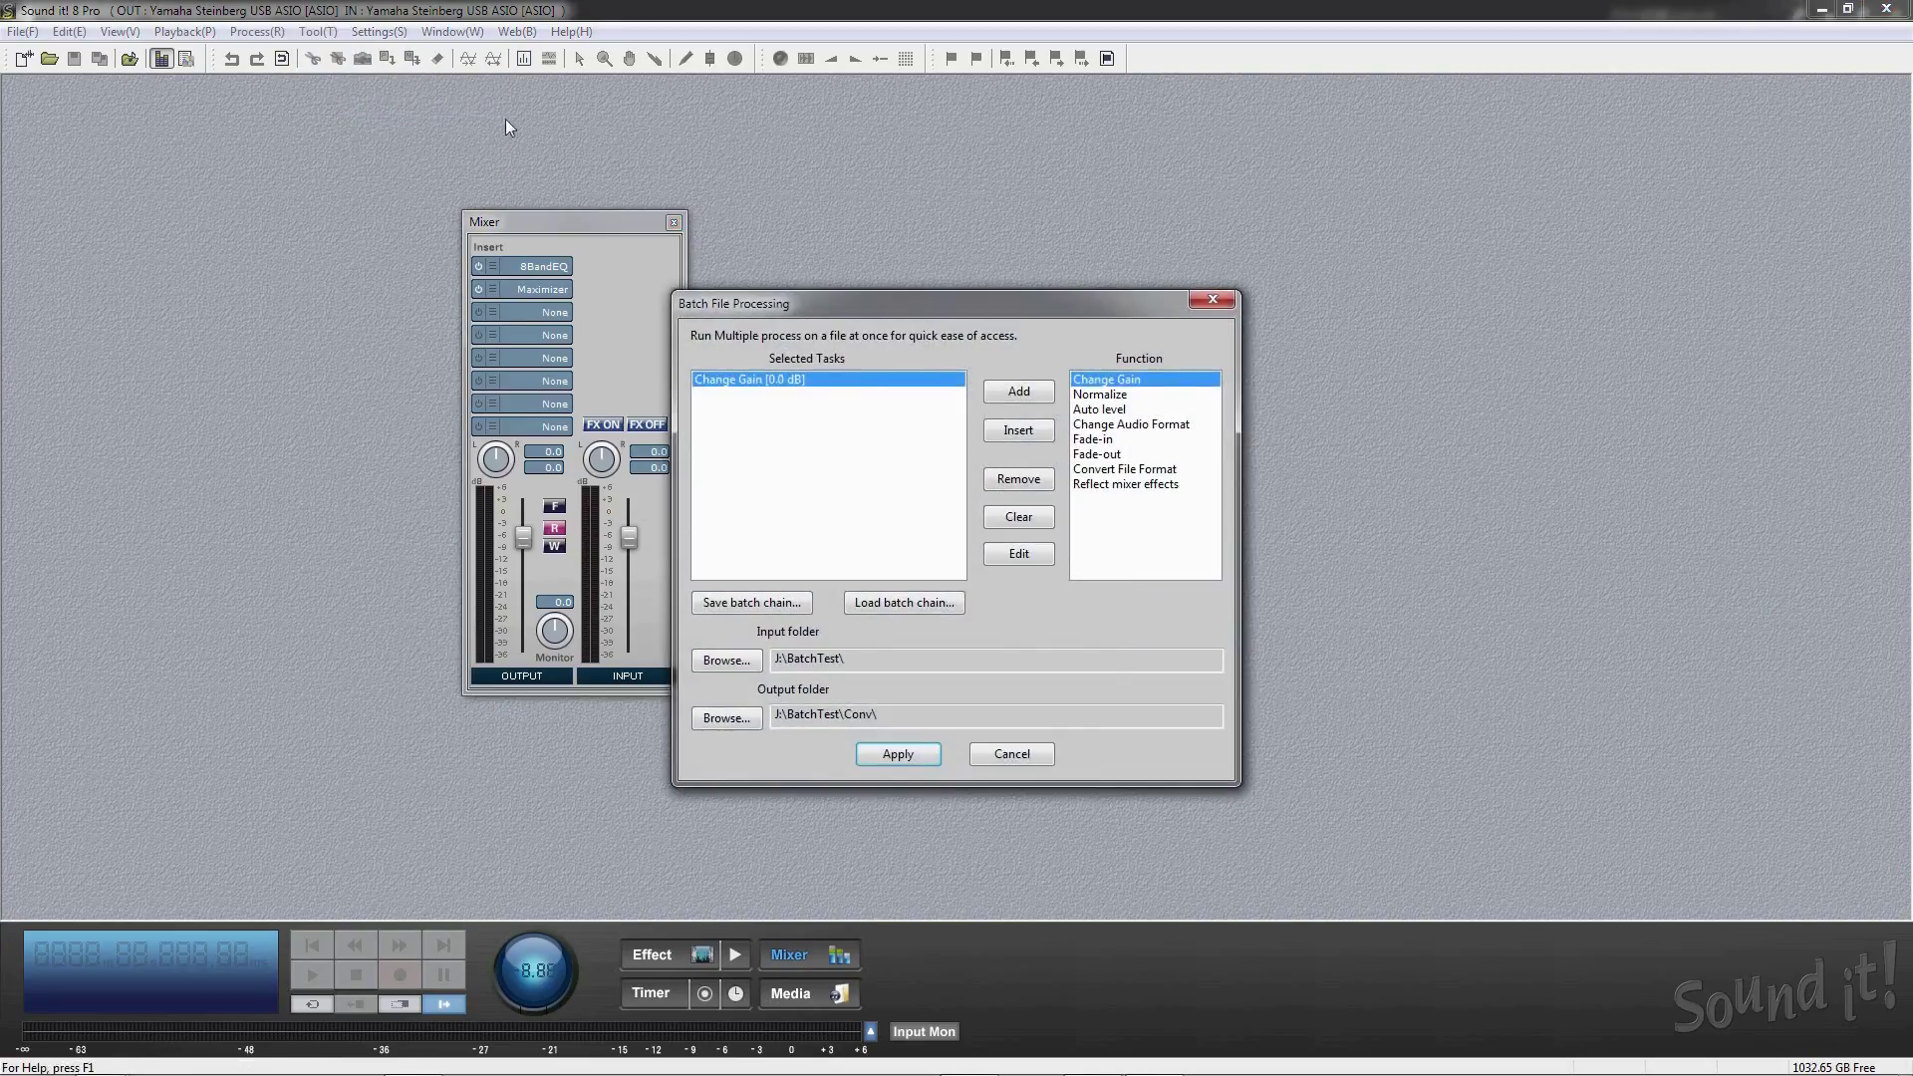
click(1104, 440)
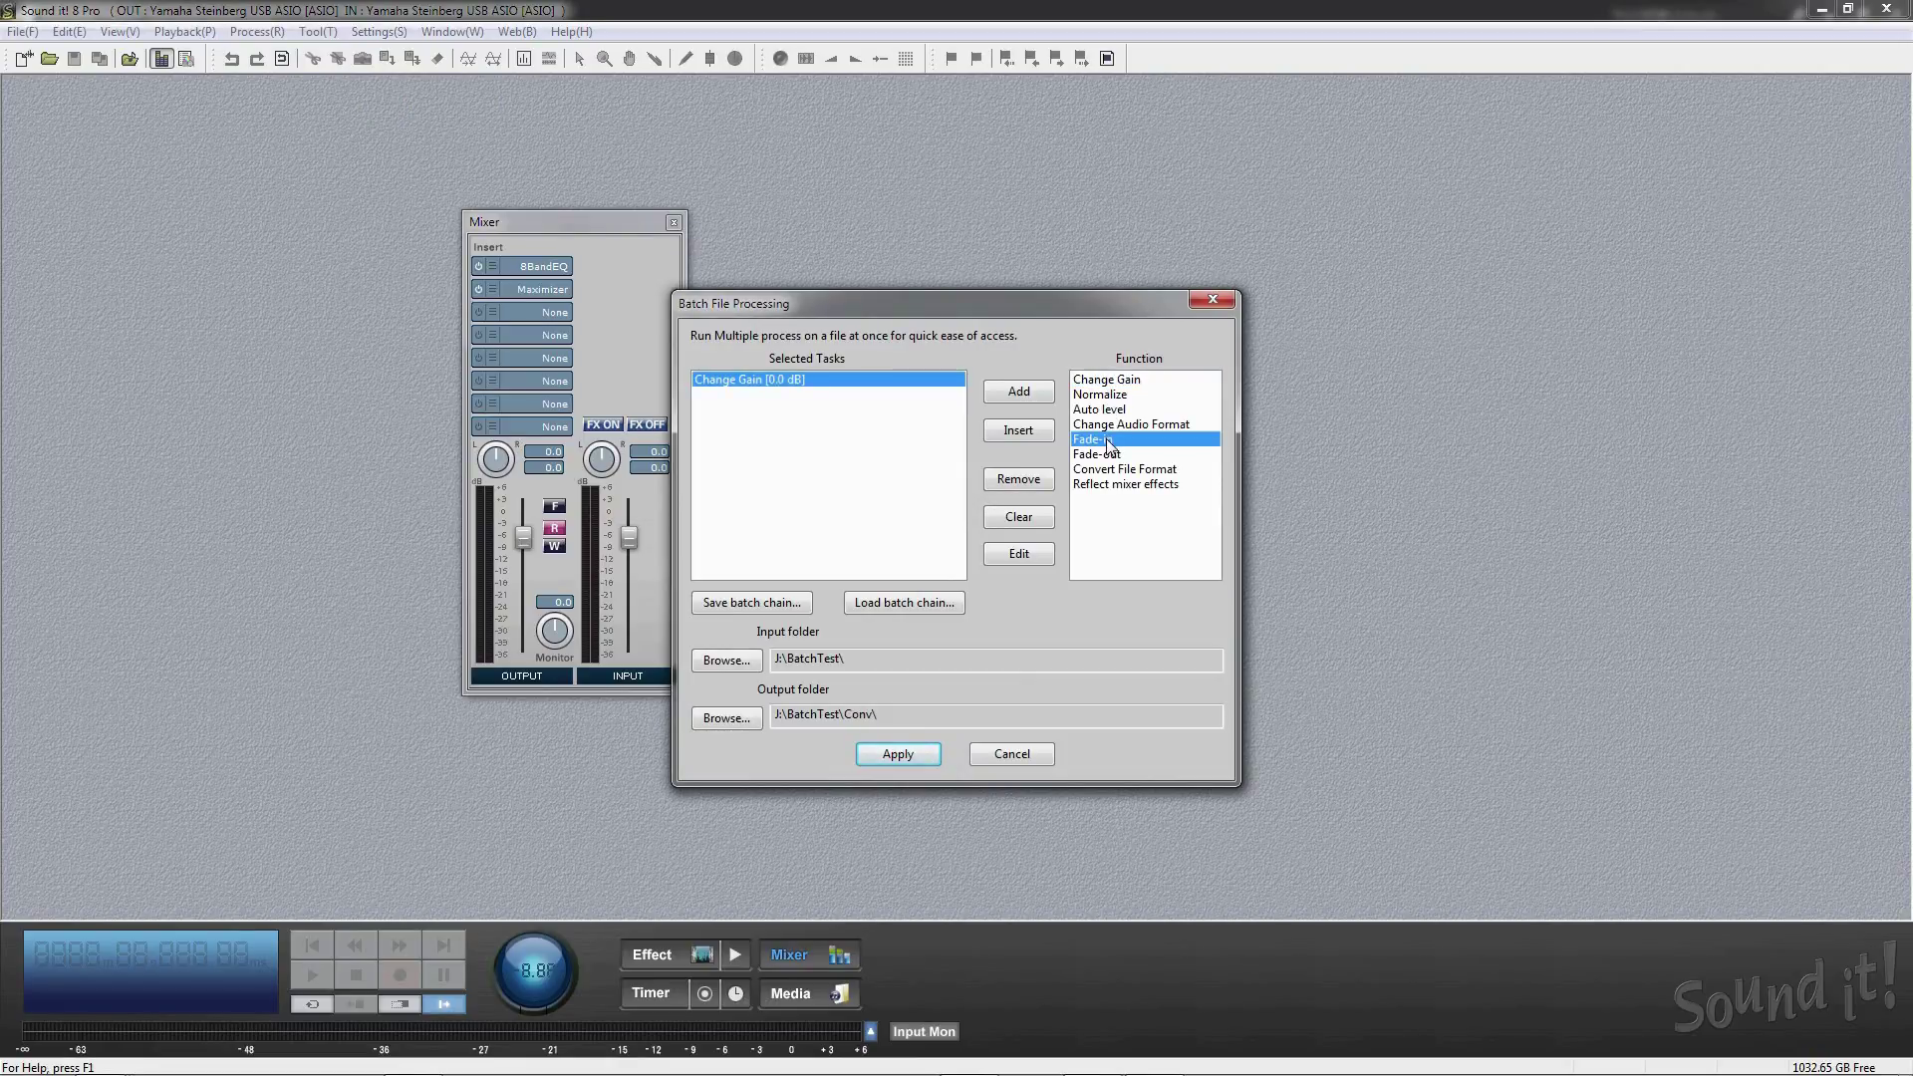
click(1097, 428)
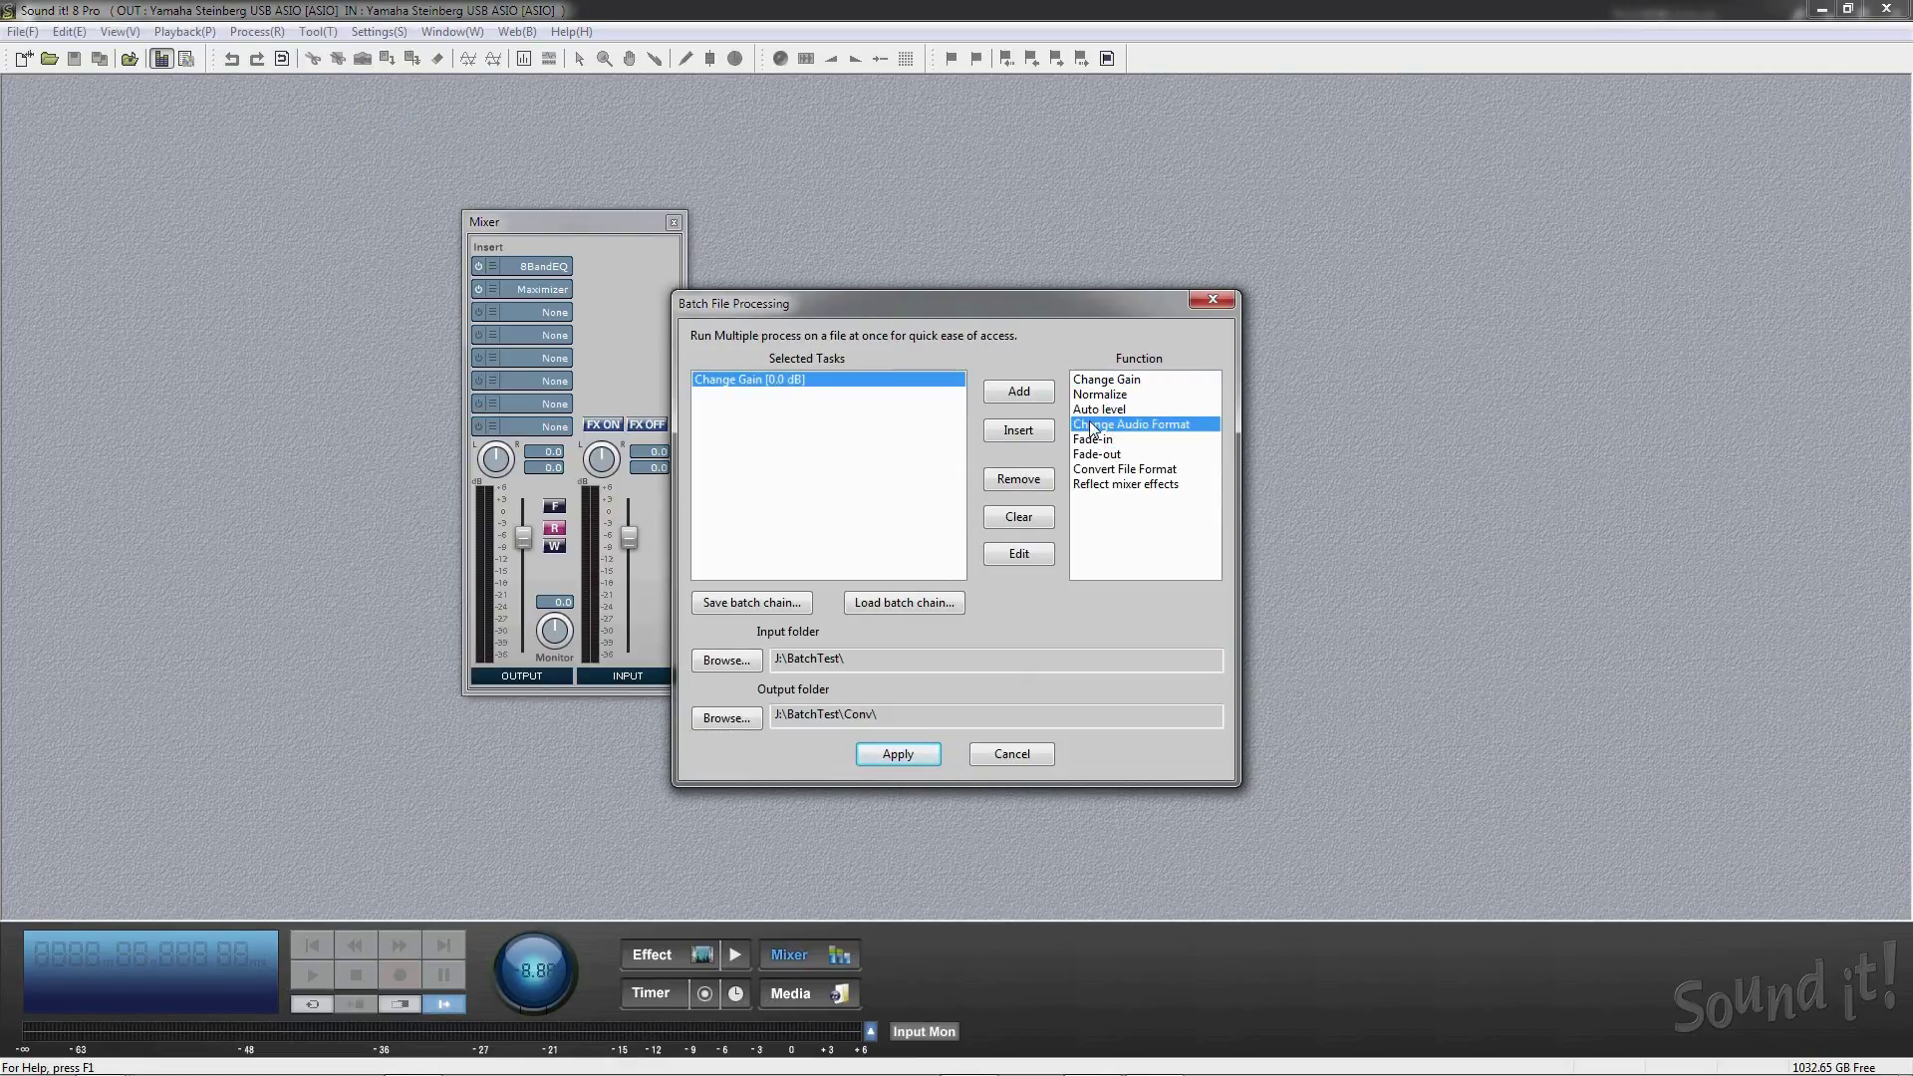
- Add Reflect mixer effects after Change Gain, then add Normalize to the batch chain
click(1108, 483)
click(1007, 392)
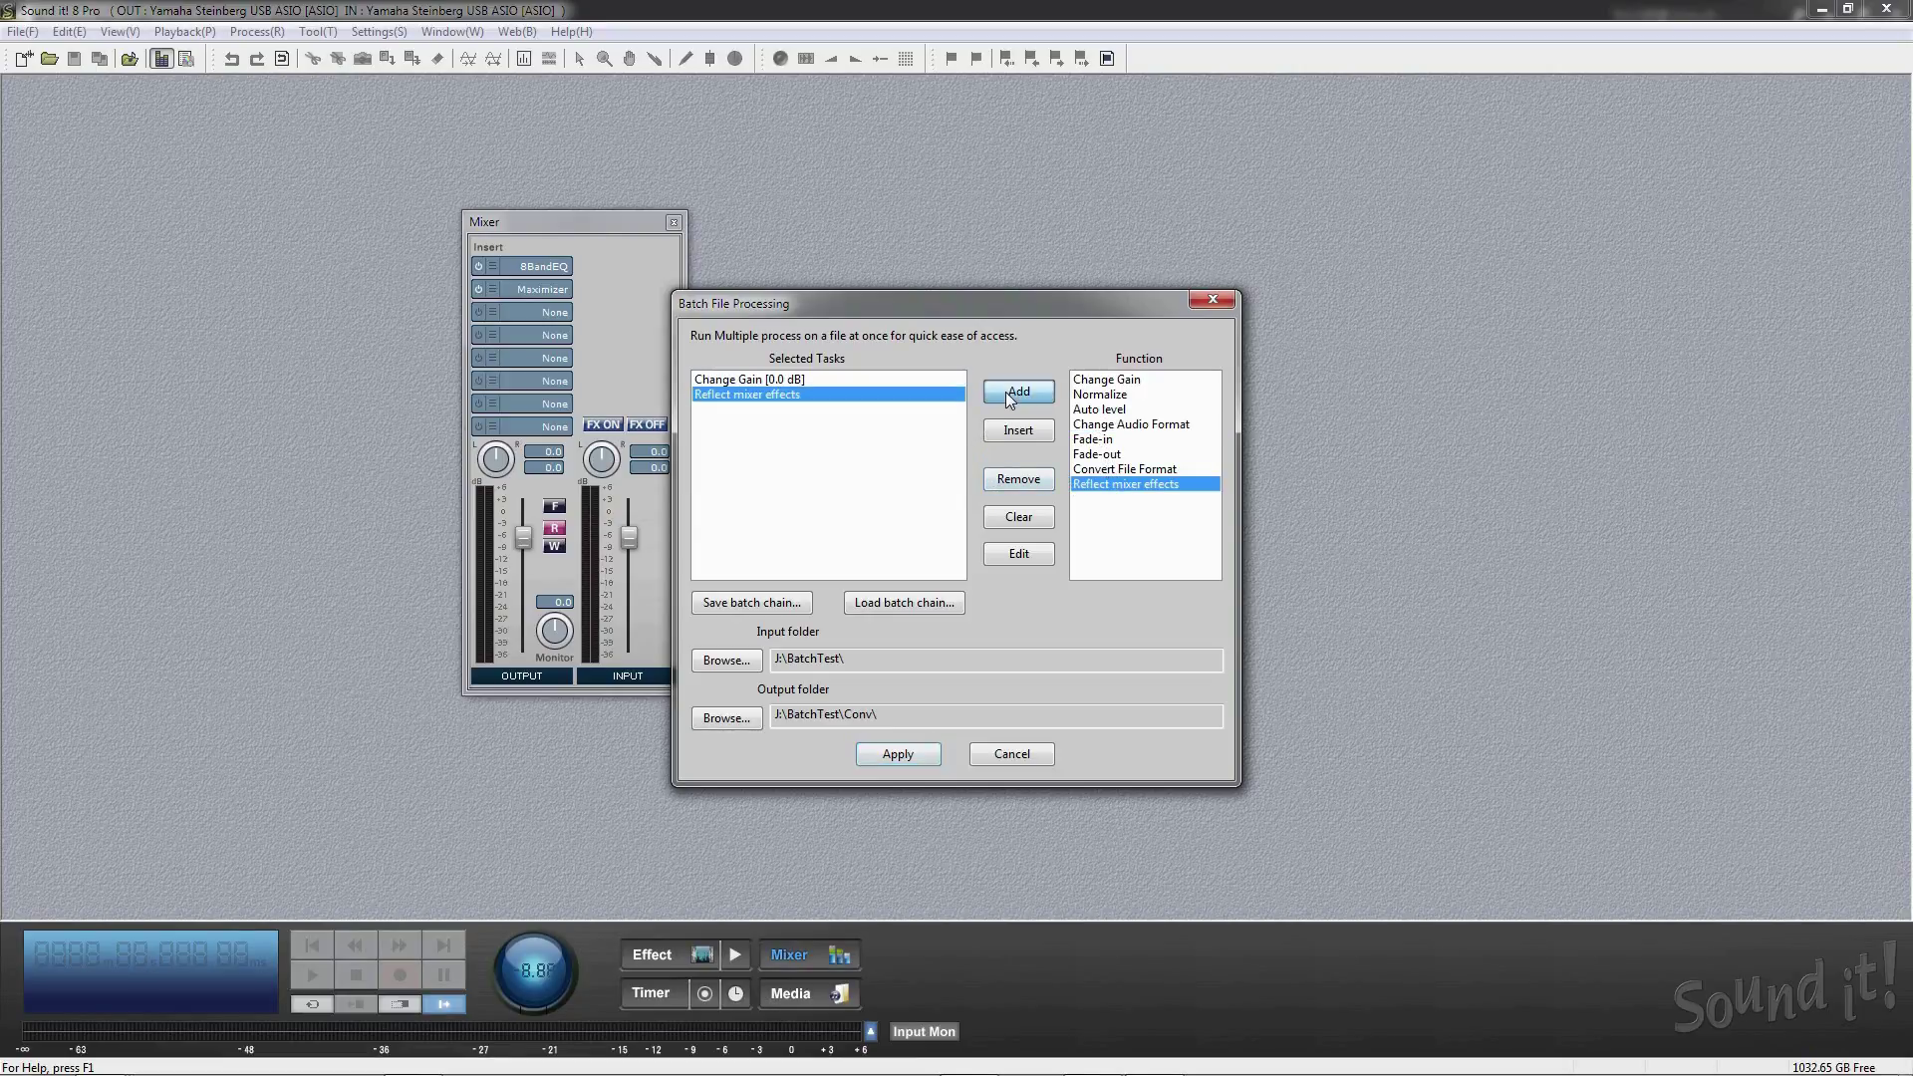
click(1118, 396)
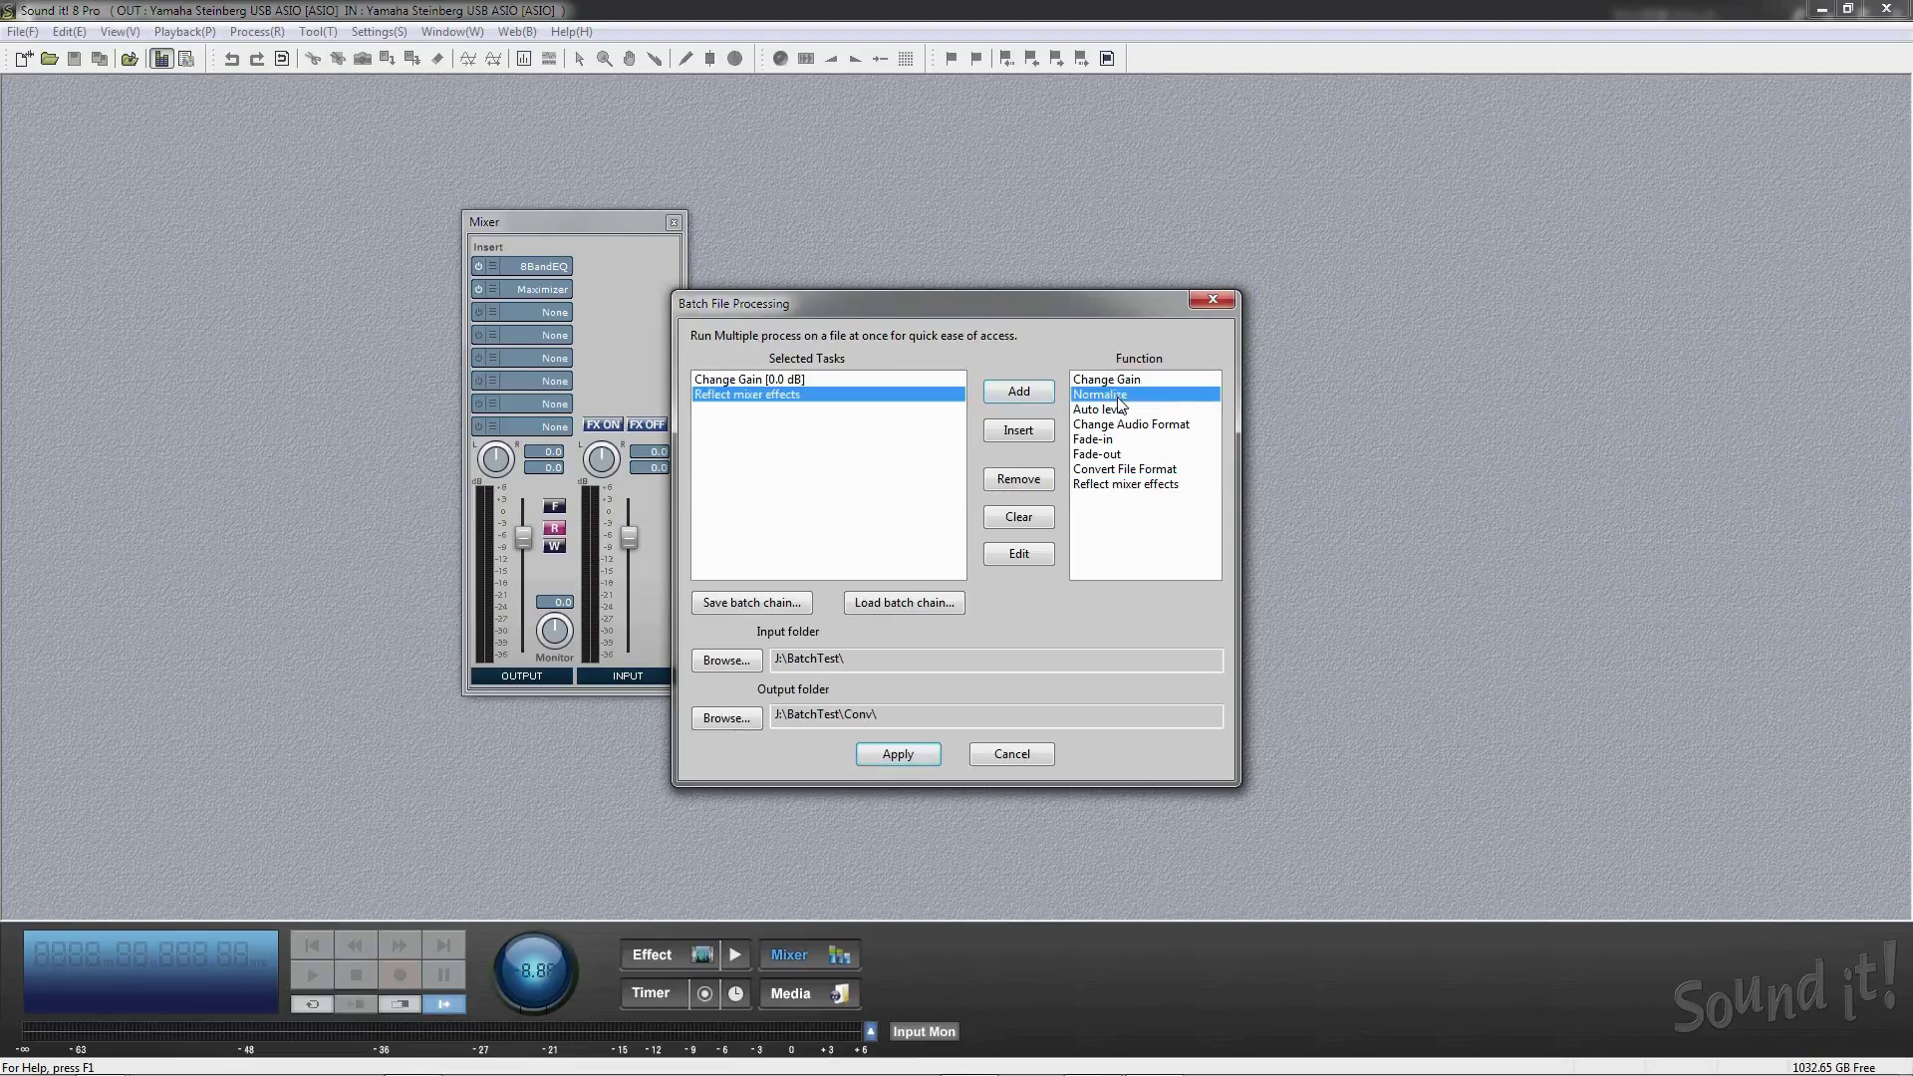
click(1016, 392)
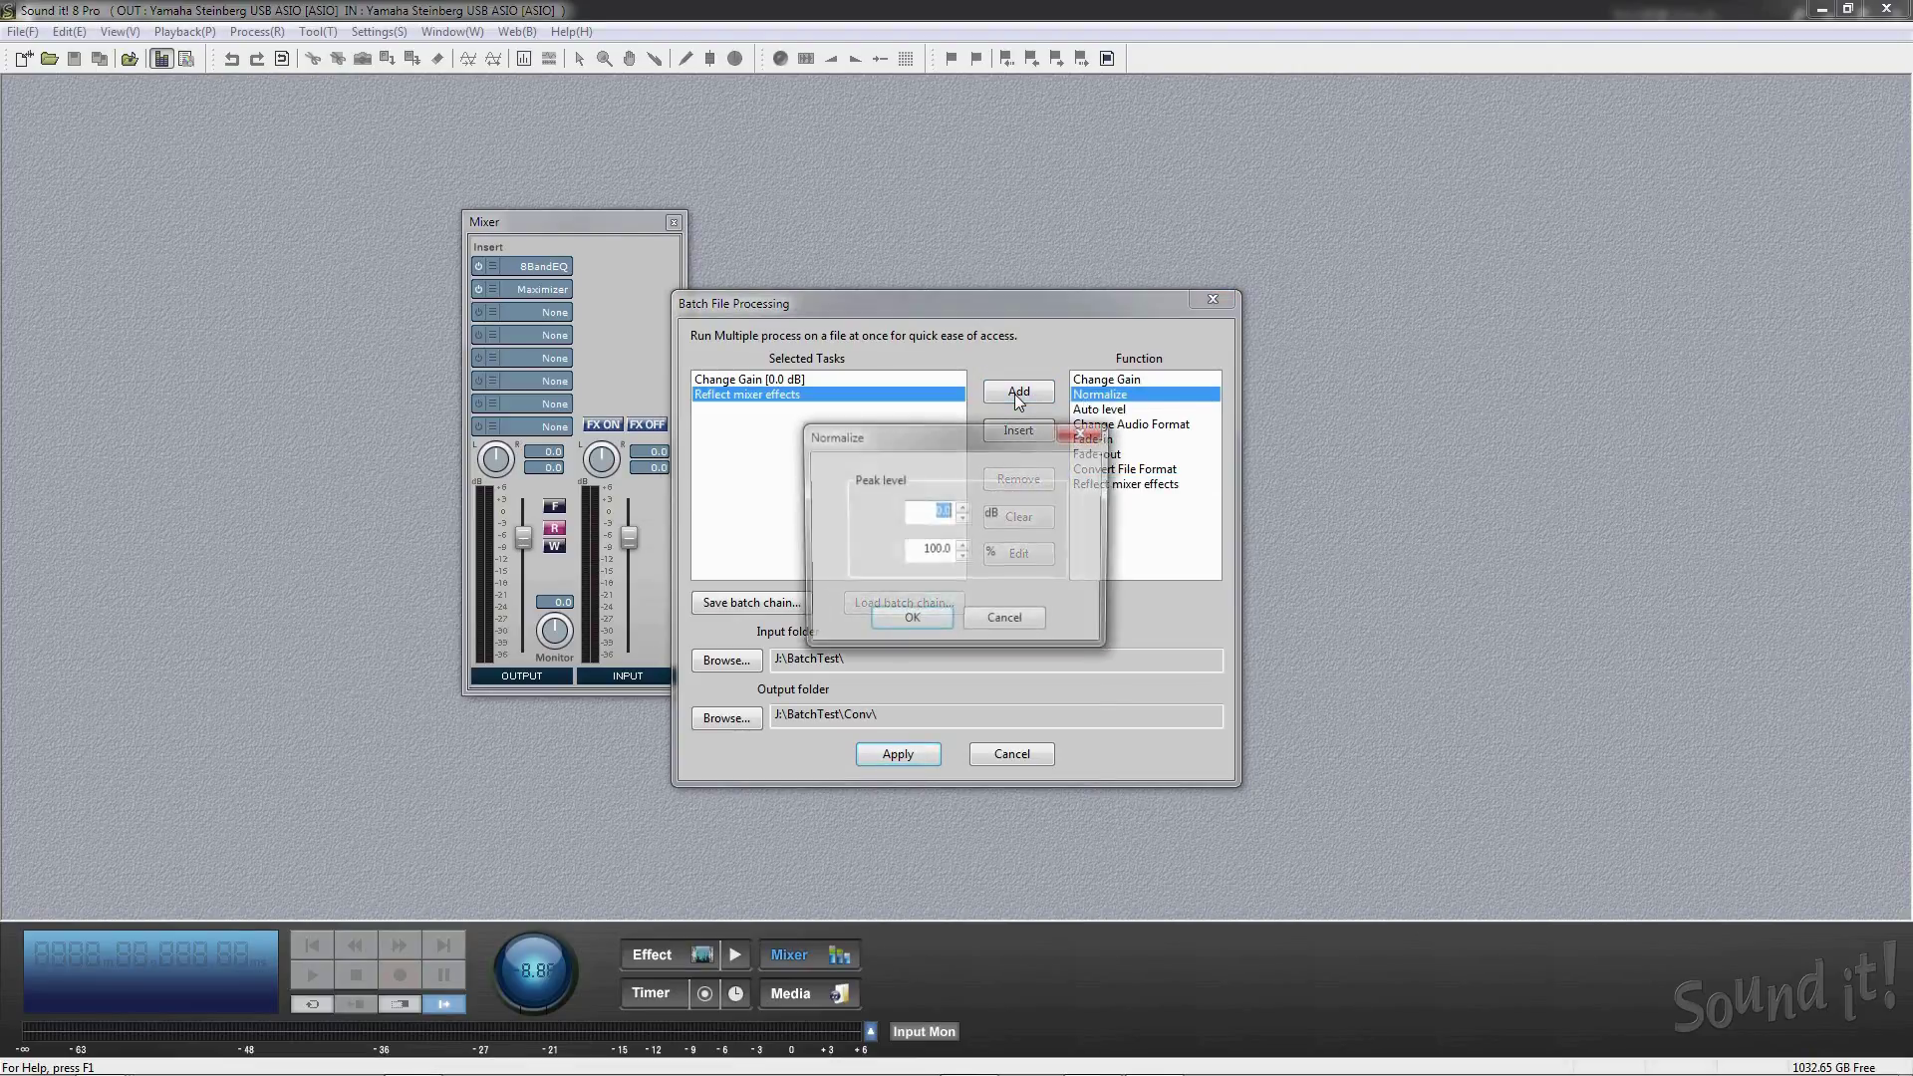
- Confirm Normalize at 0 dB and add 1000 ms Fade-in and Fade-out steps
click(924, 618)
click(1086, 440)
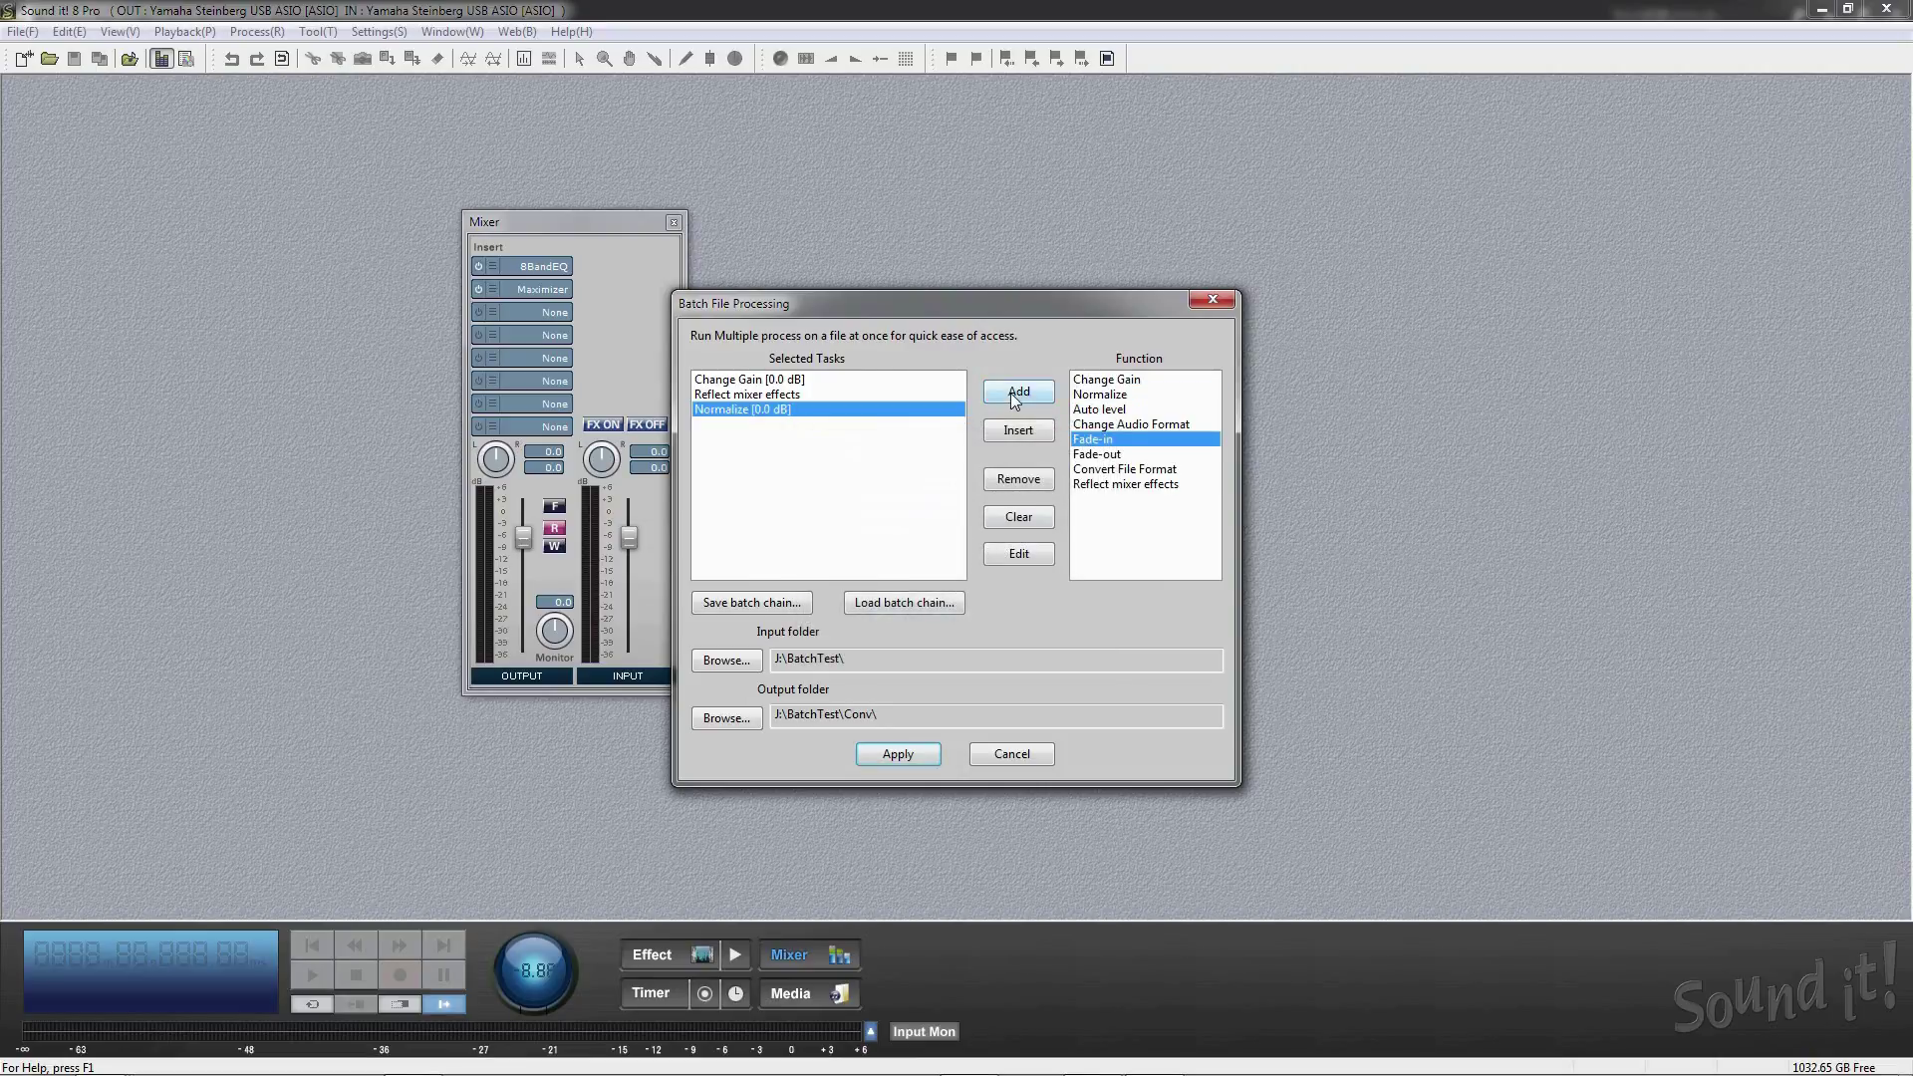
click(1015, 392)
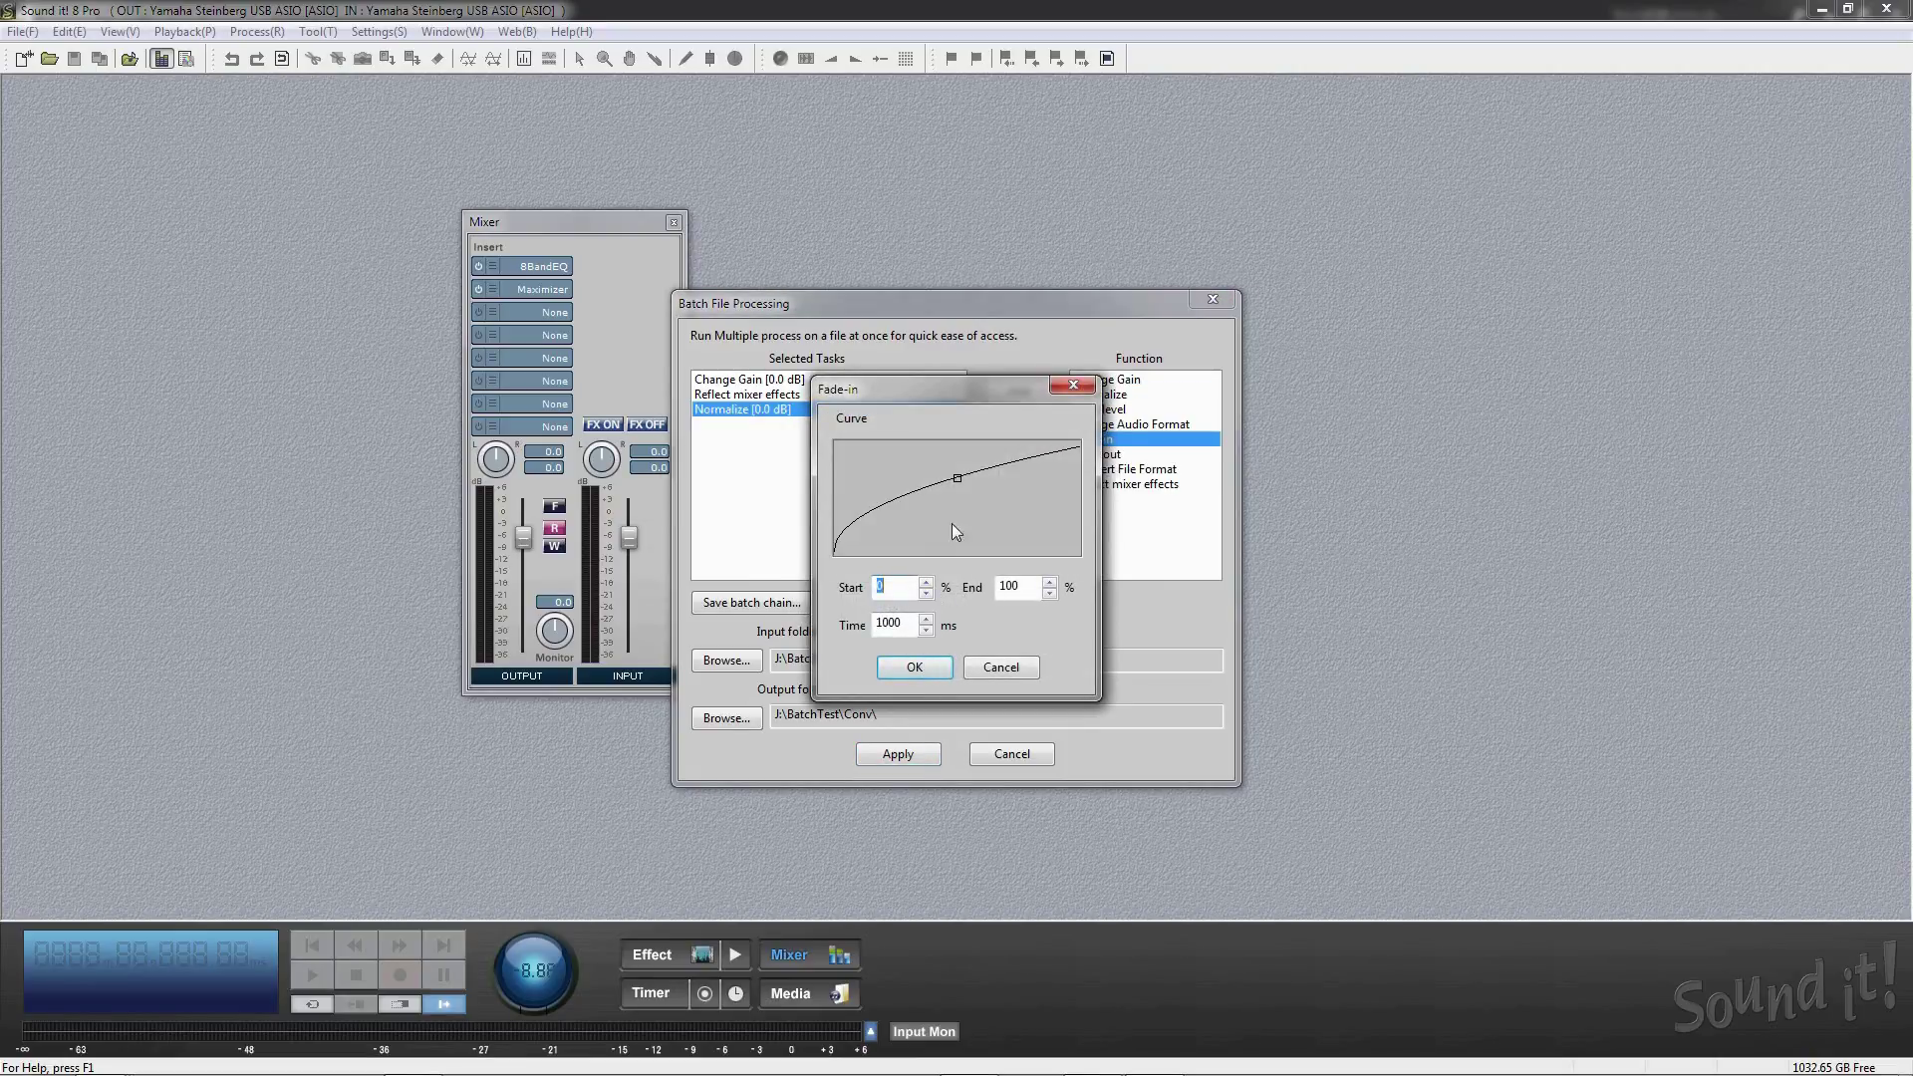
click(914, 666)
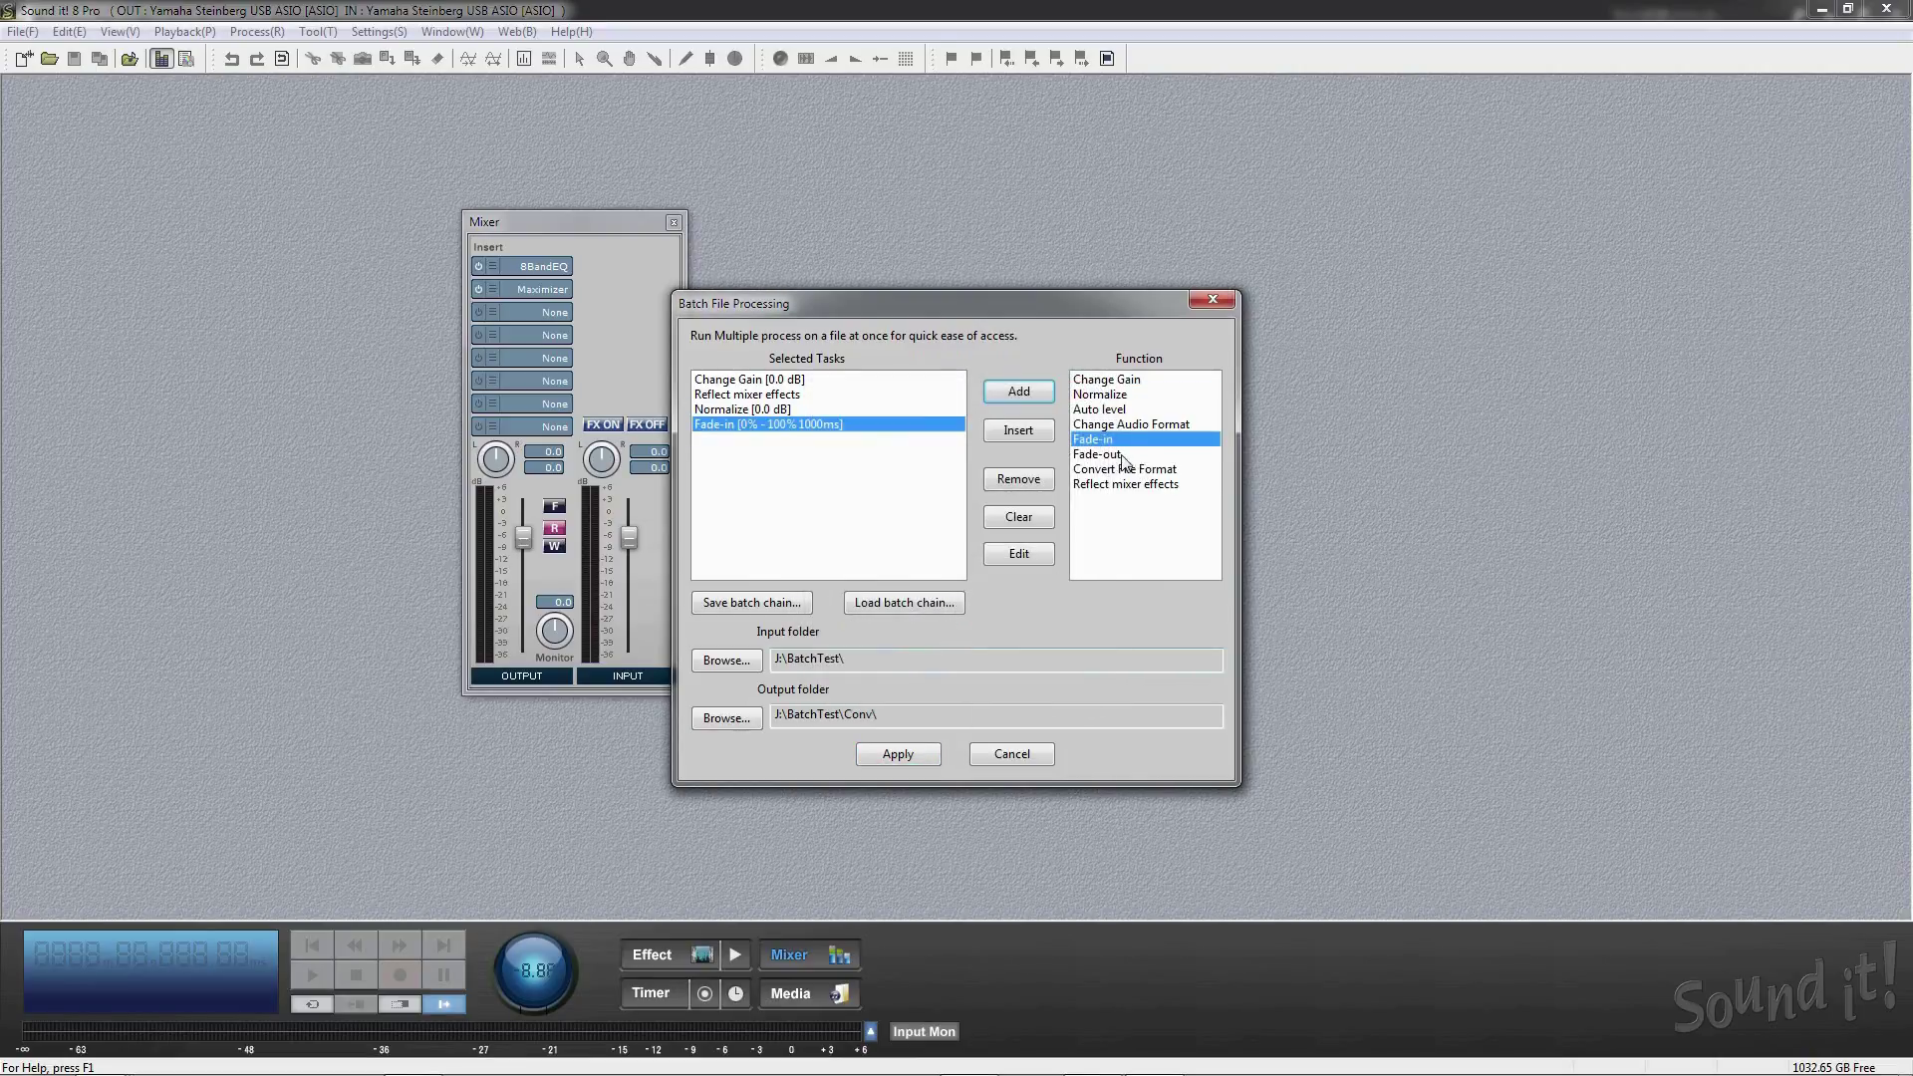
click(1106, 456)
click(1018, 391)
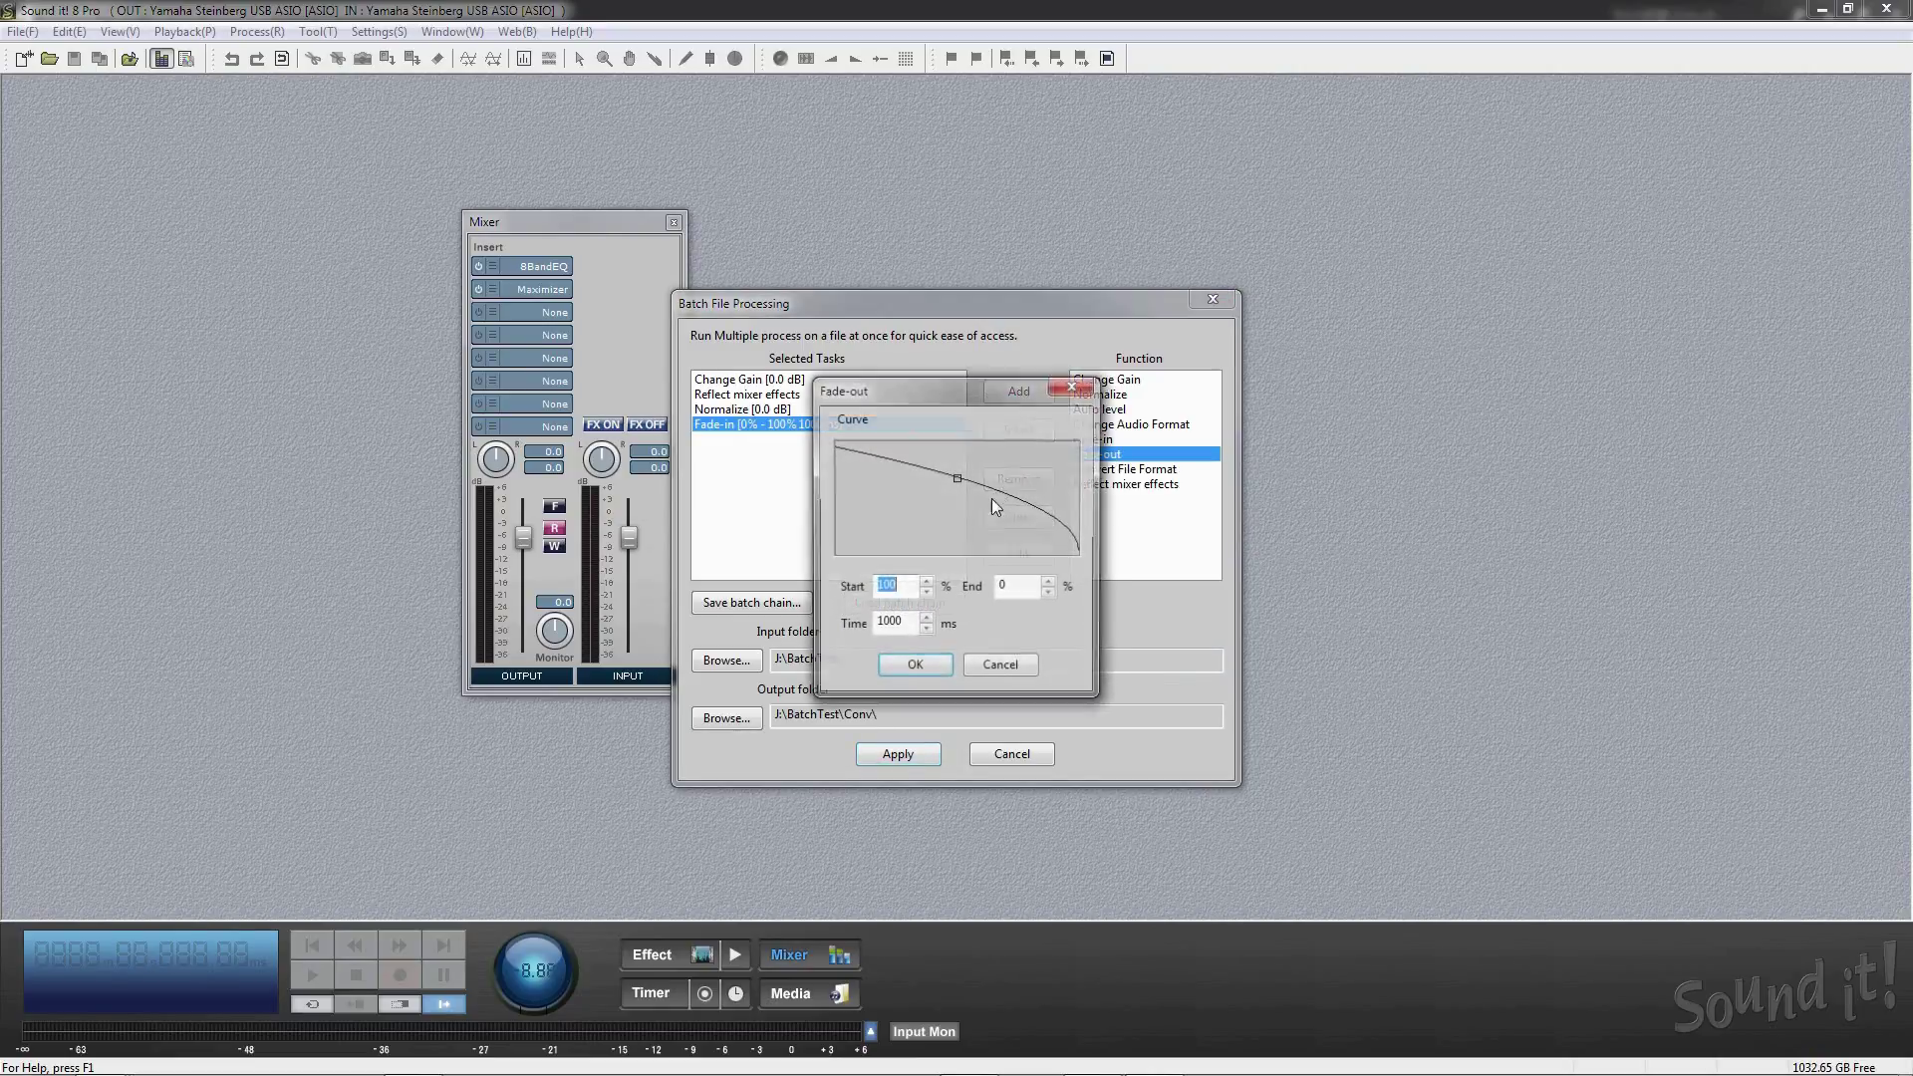
click(913, 666)
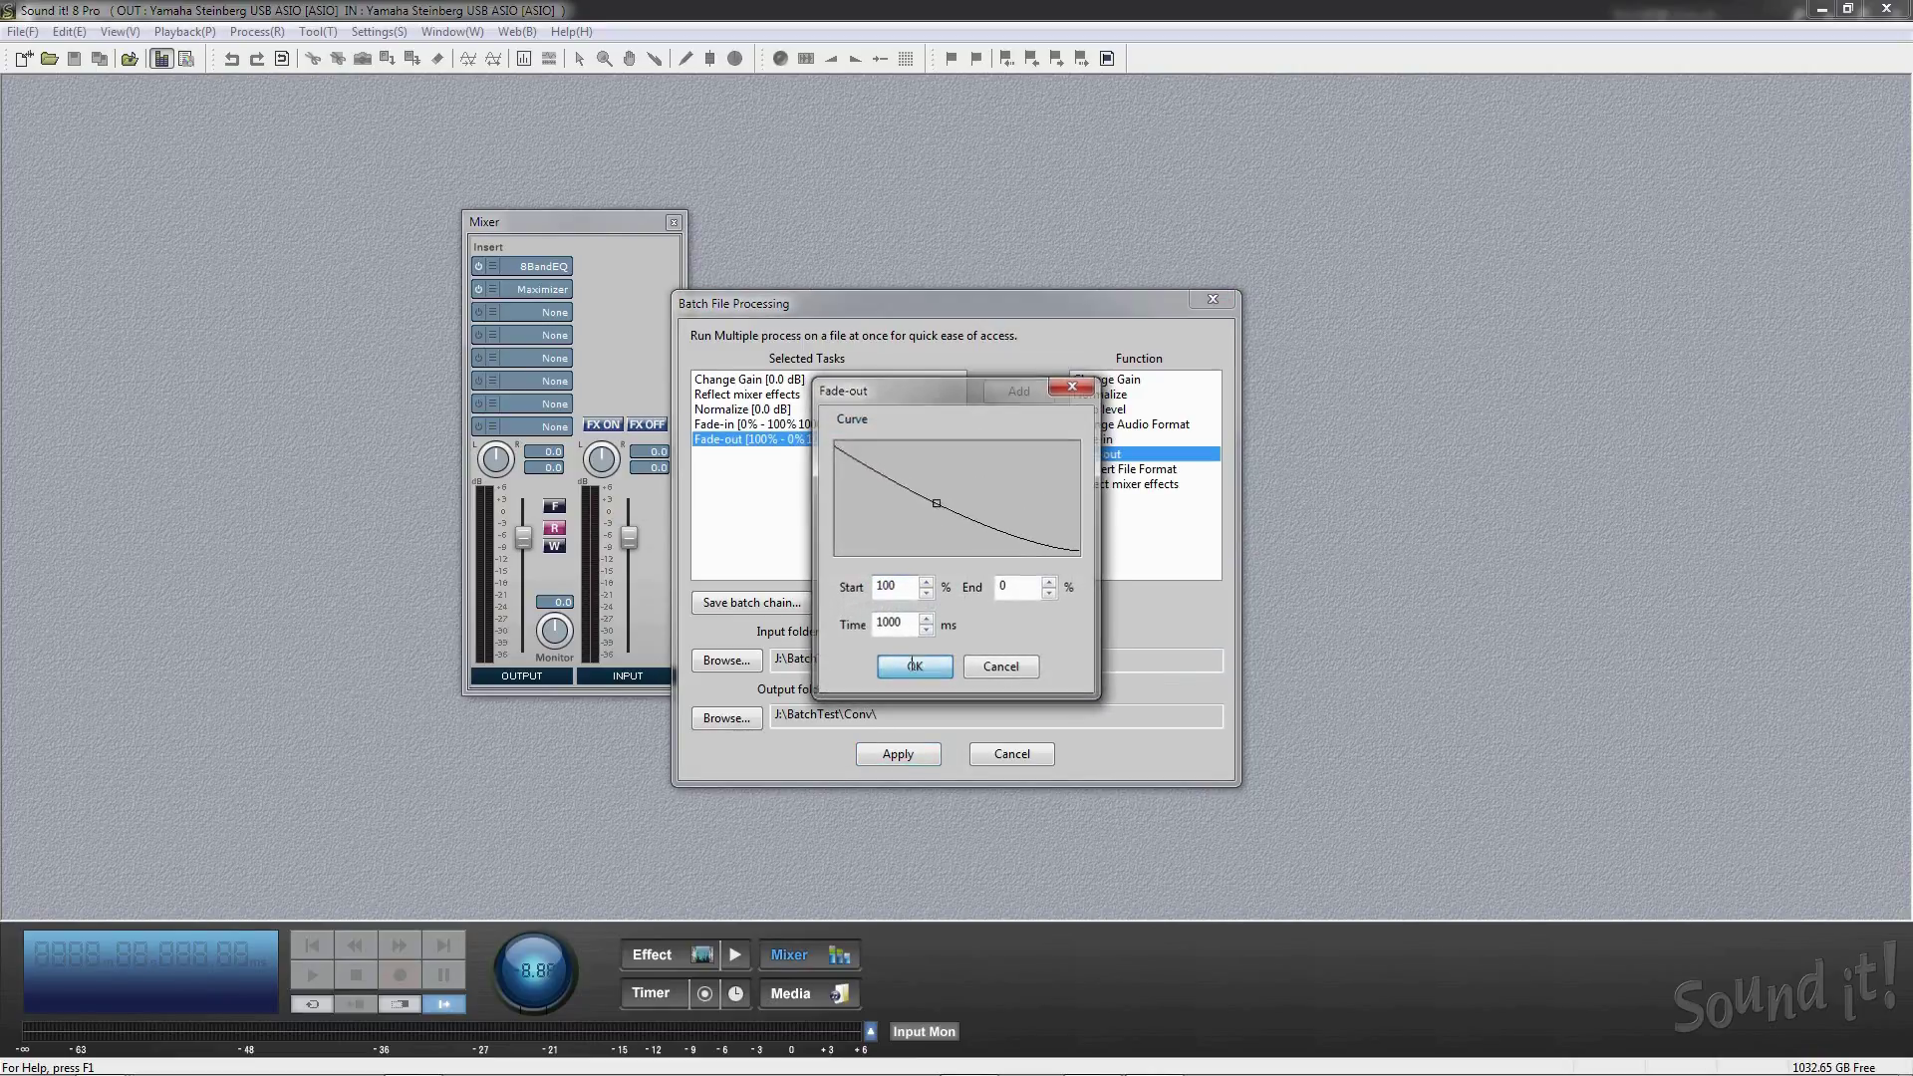
- Add a Convert File Format step with MP3 as the output format
click(1112, 469)
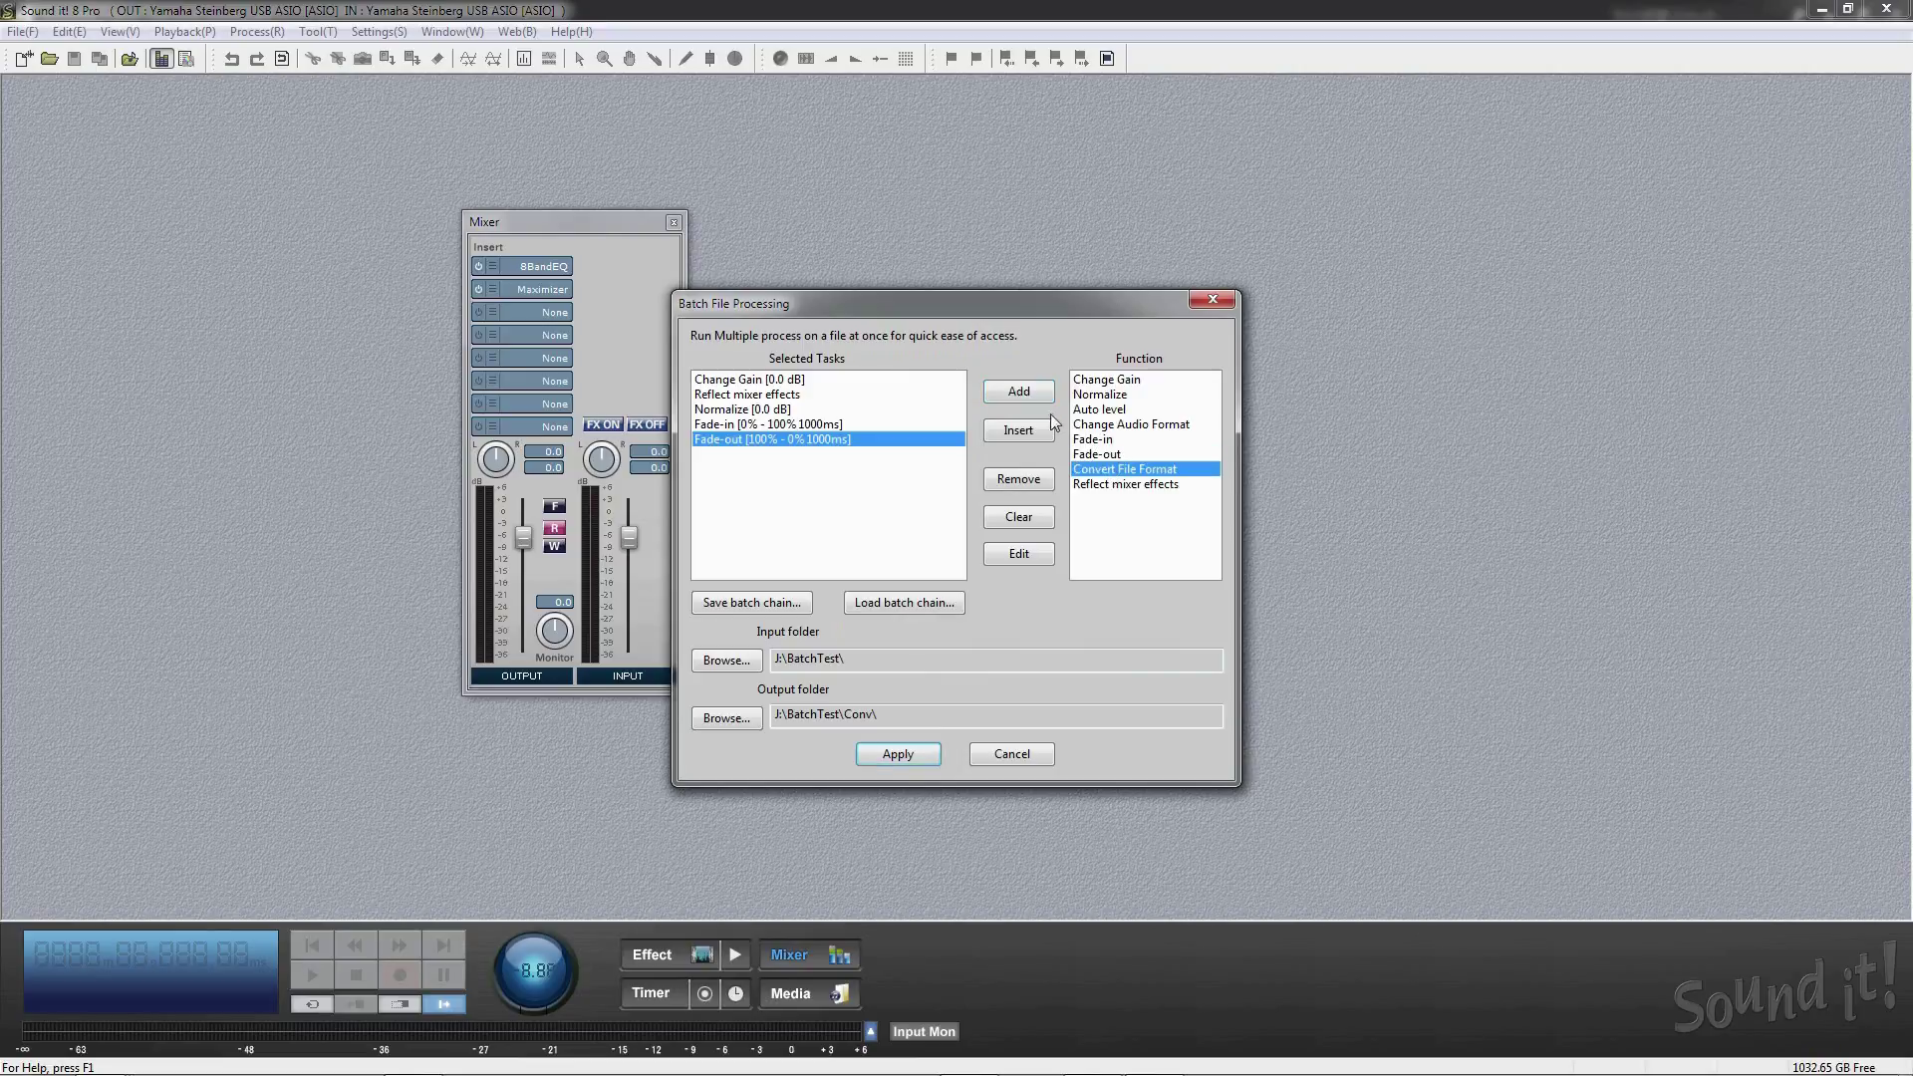
click(1038, 397)
click(986, 480)
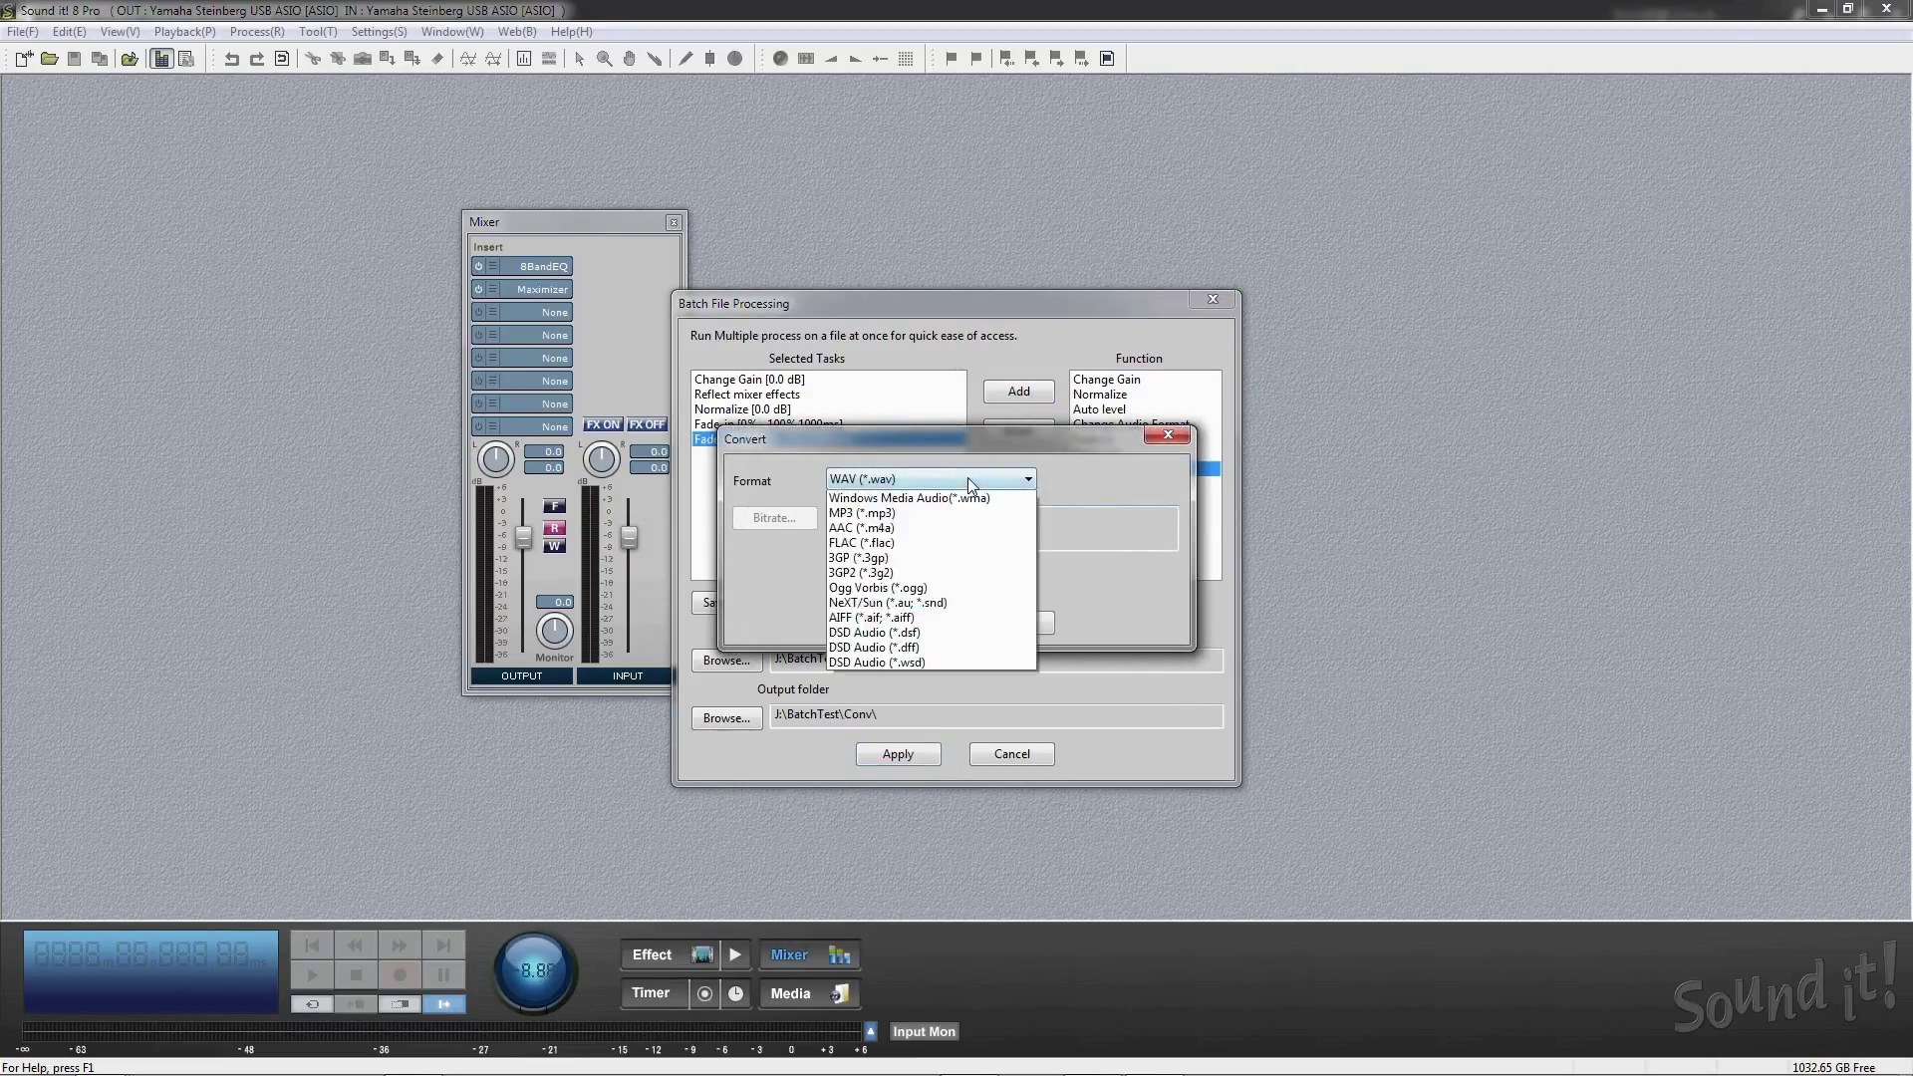
click(964, 544)
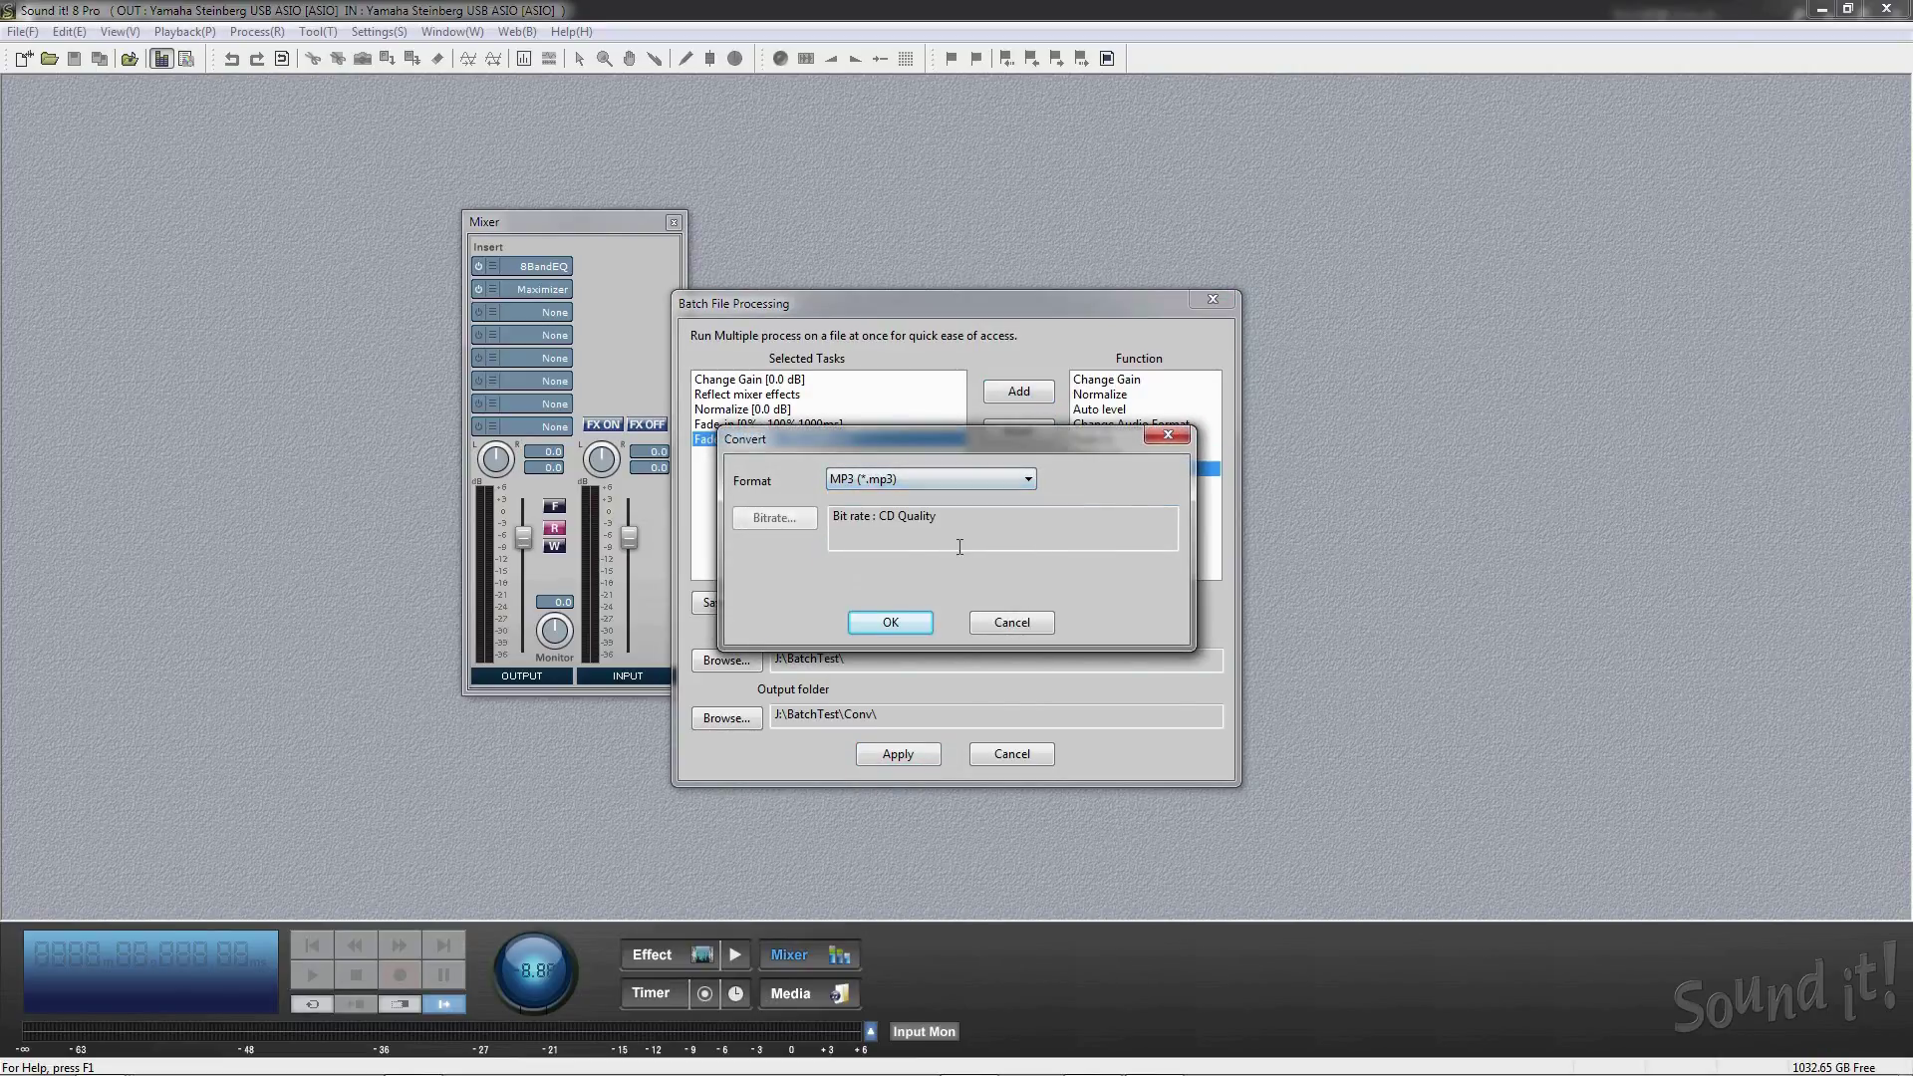
click(889, 623)
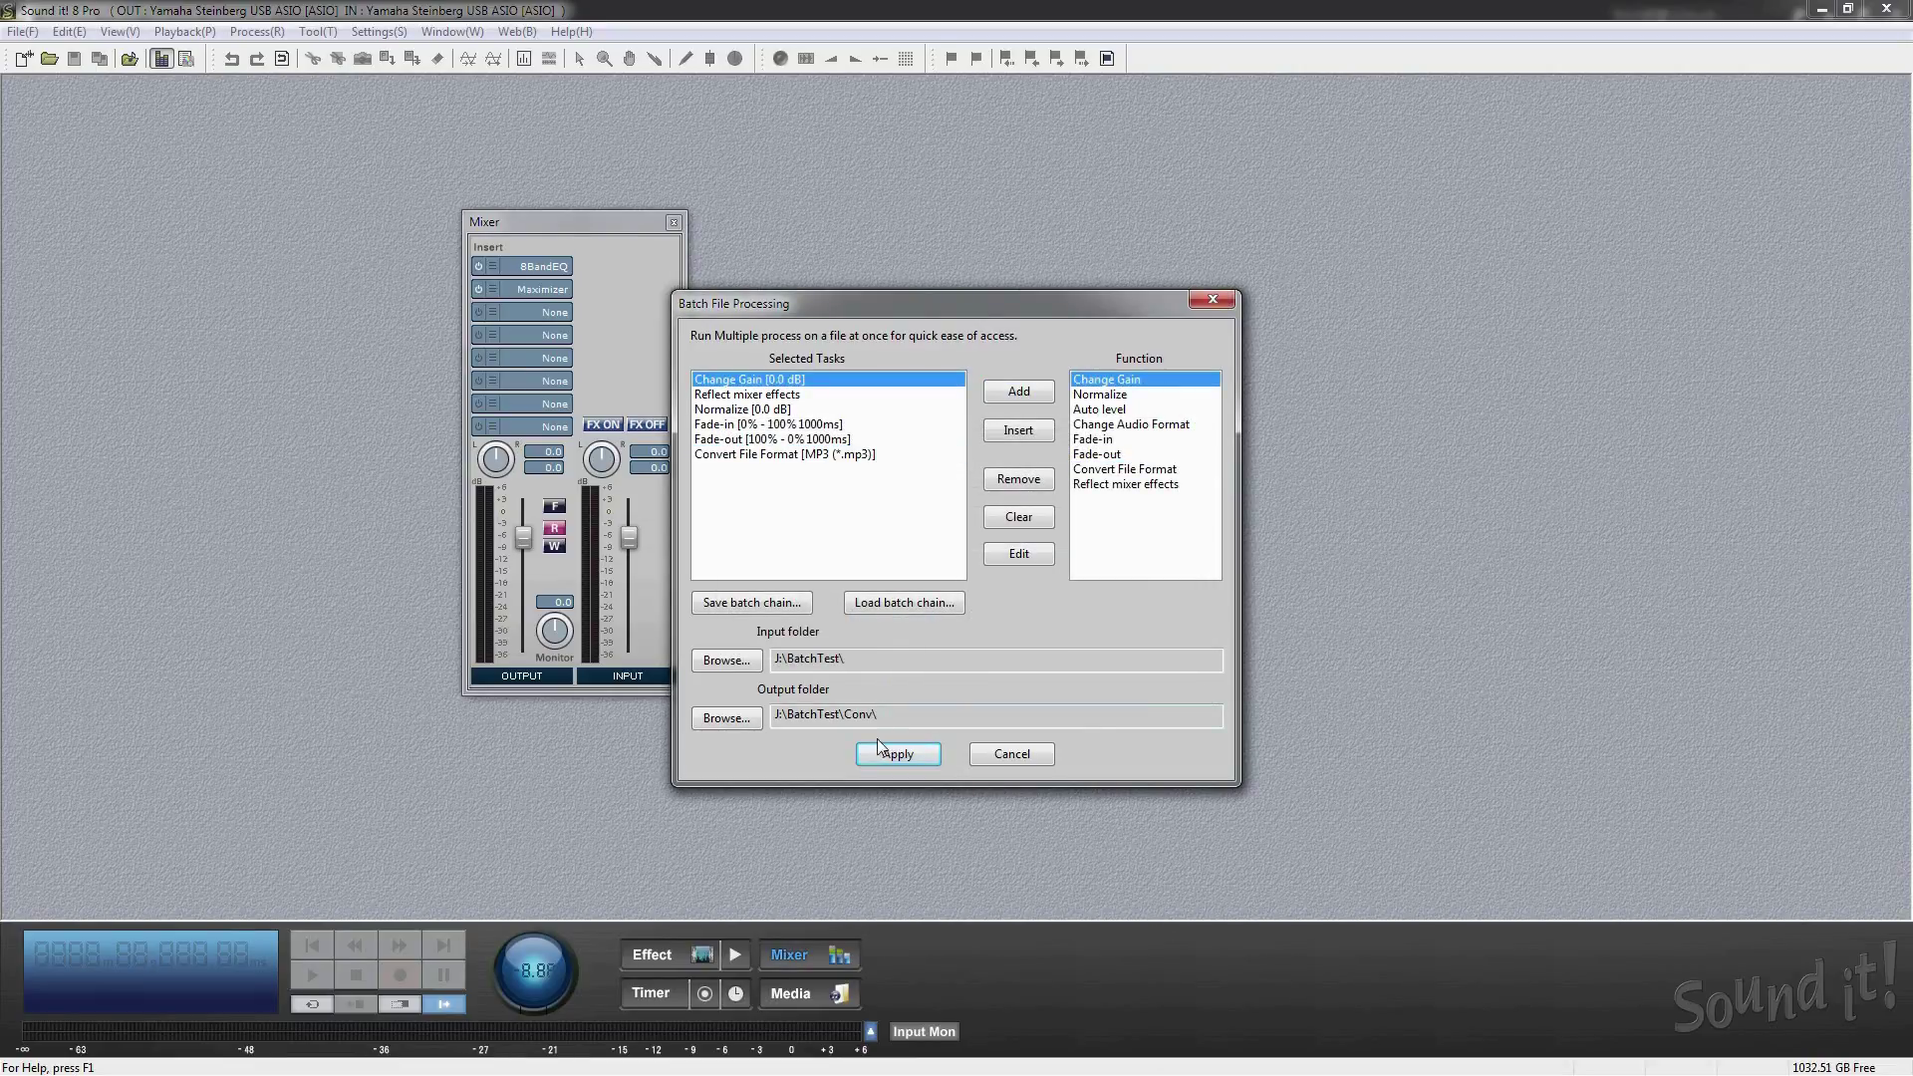
- Set J:\BatchTest as the batch input folder
click(729, 660)
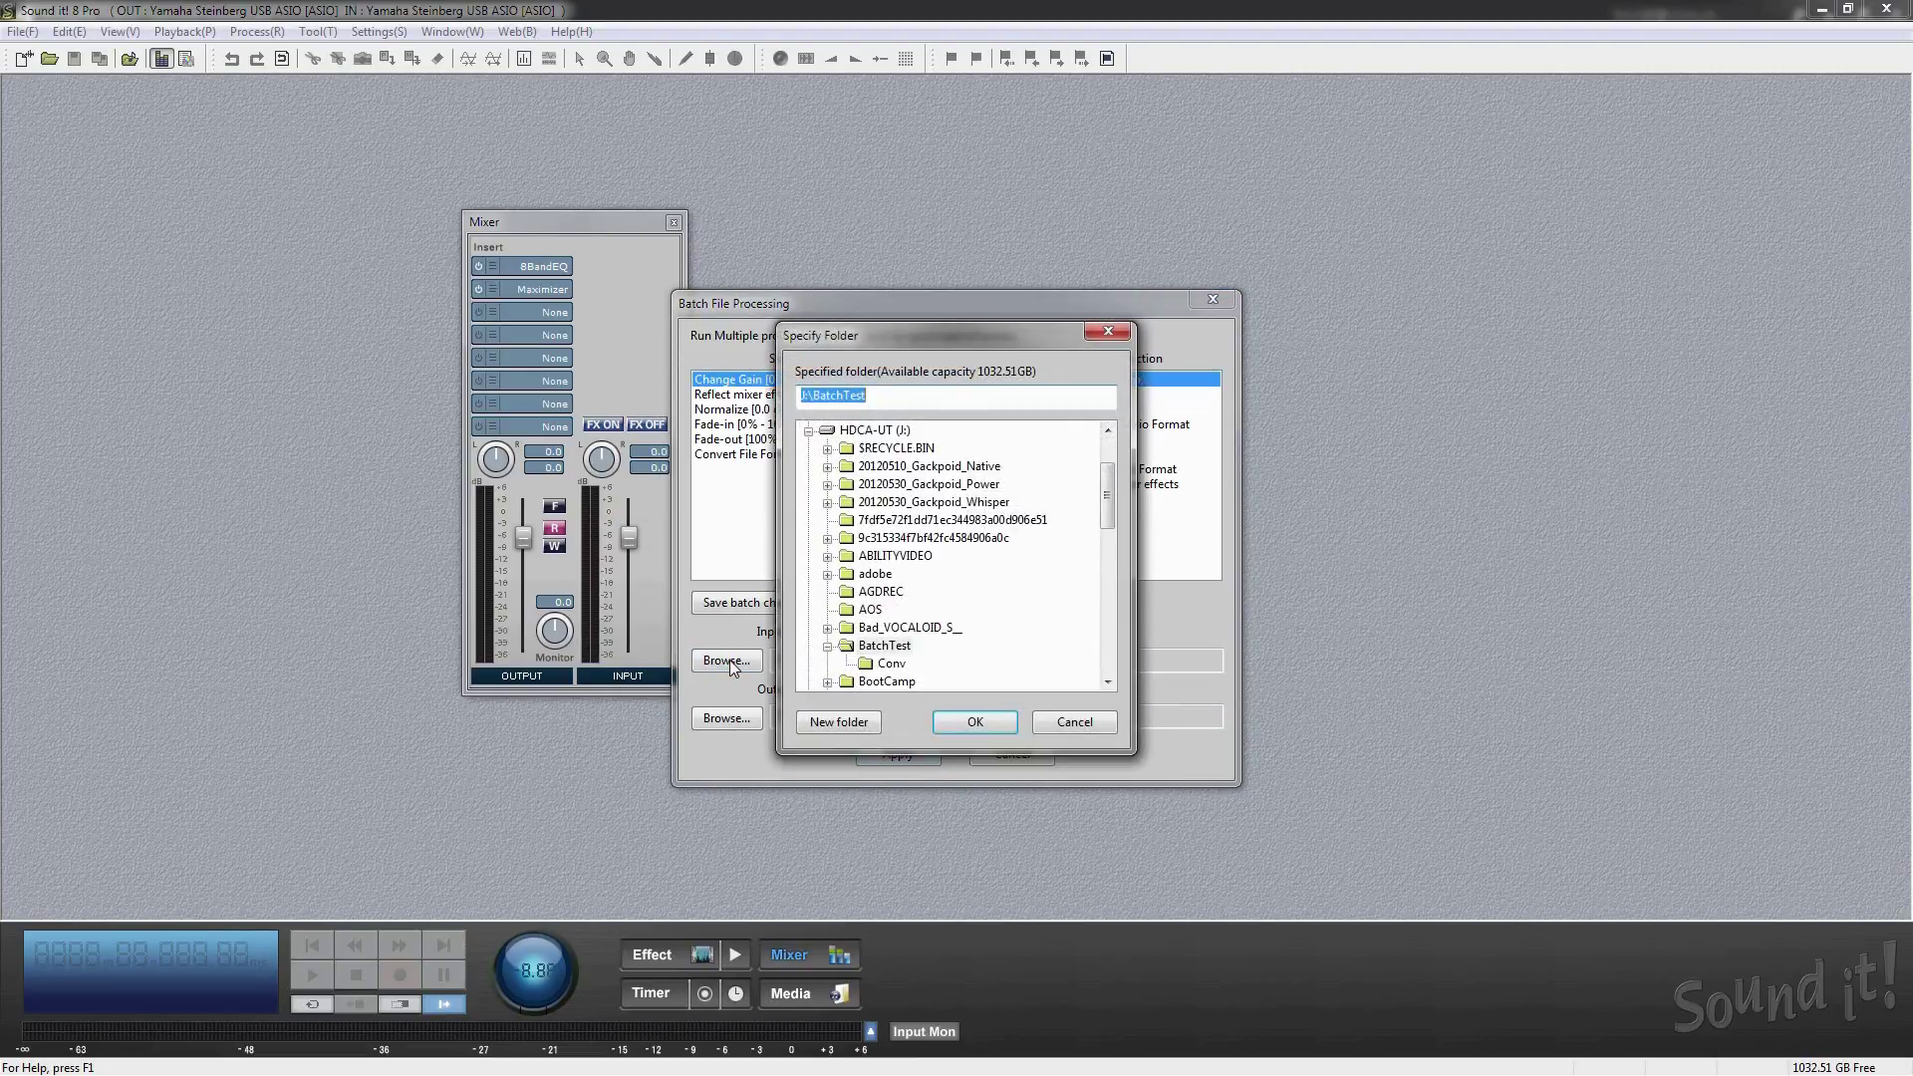
click(869, 649)
click(891, 663)
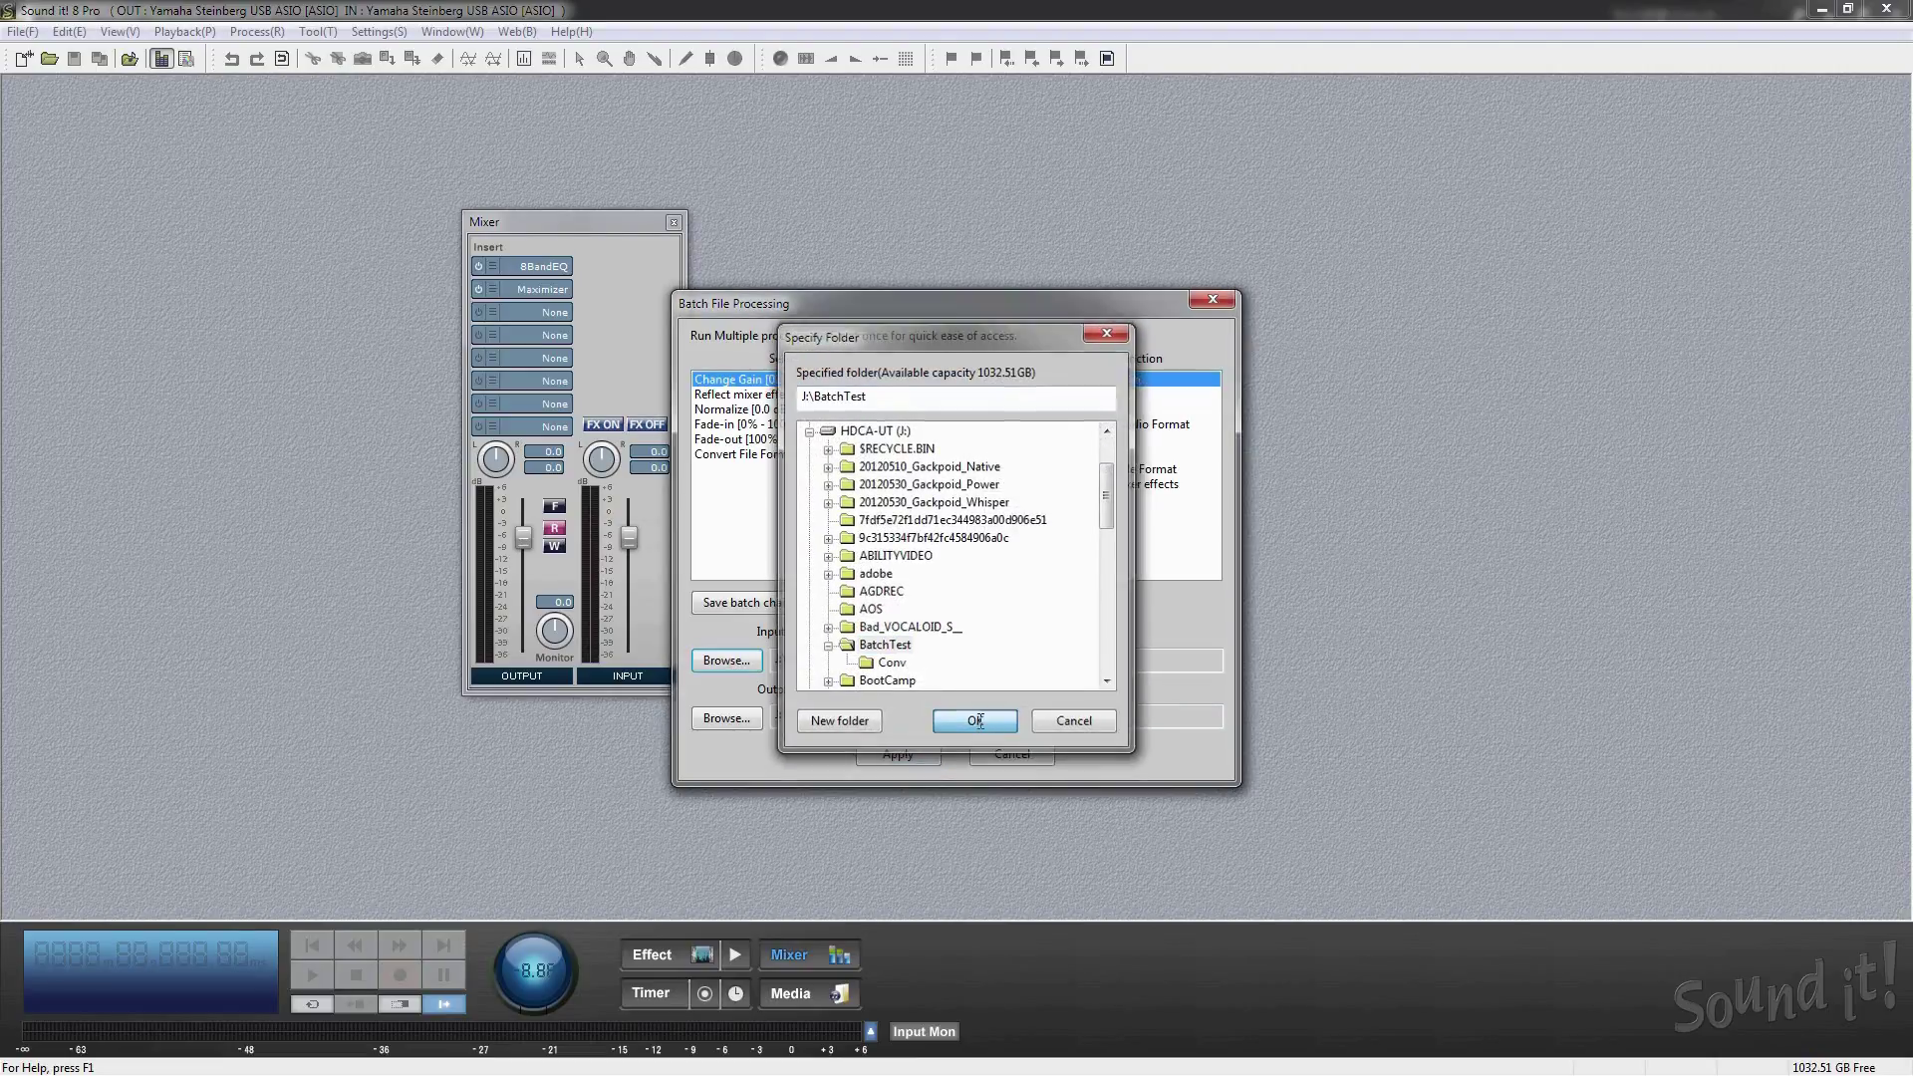
- Set J:\BatchTest\Conv as the output folder and apply the batch chain
click(975, 721)
click(727, 660)
click(894, 657)
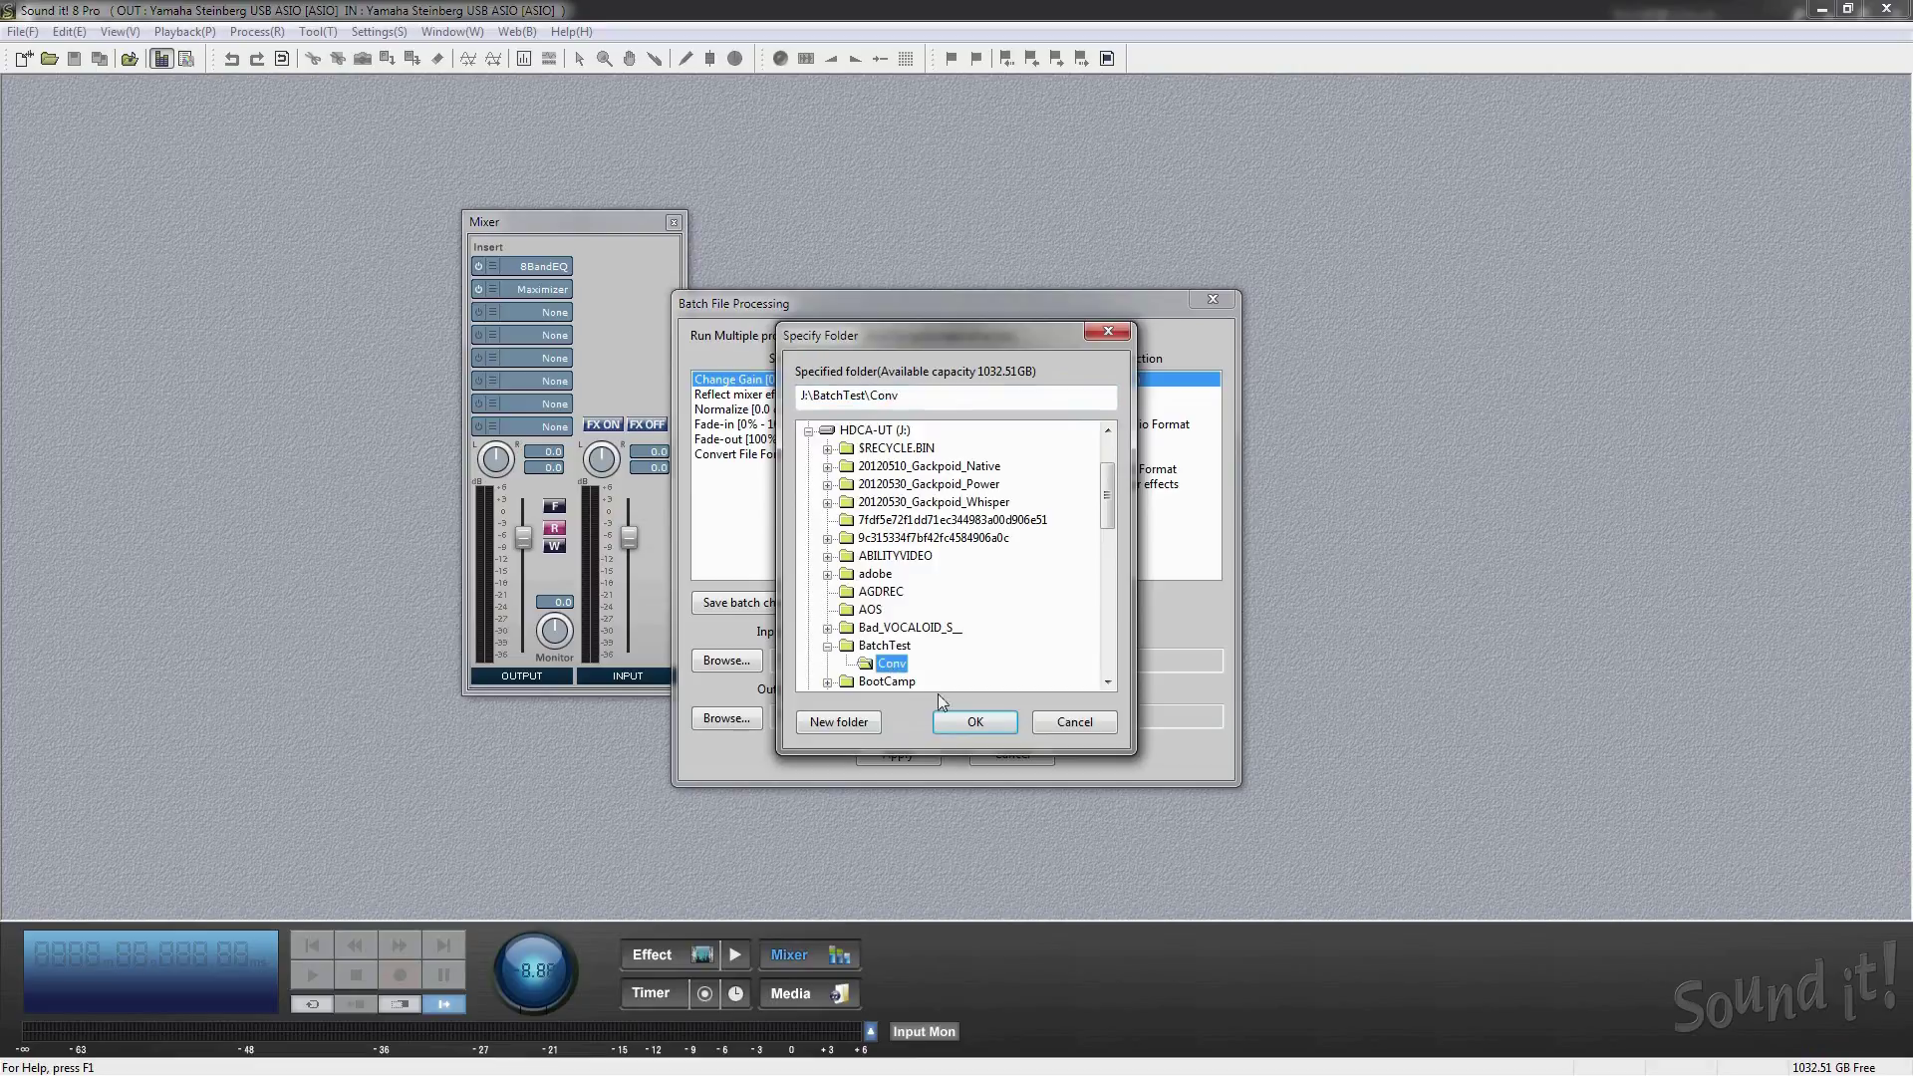
click(975, 716)
click(925, 754)
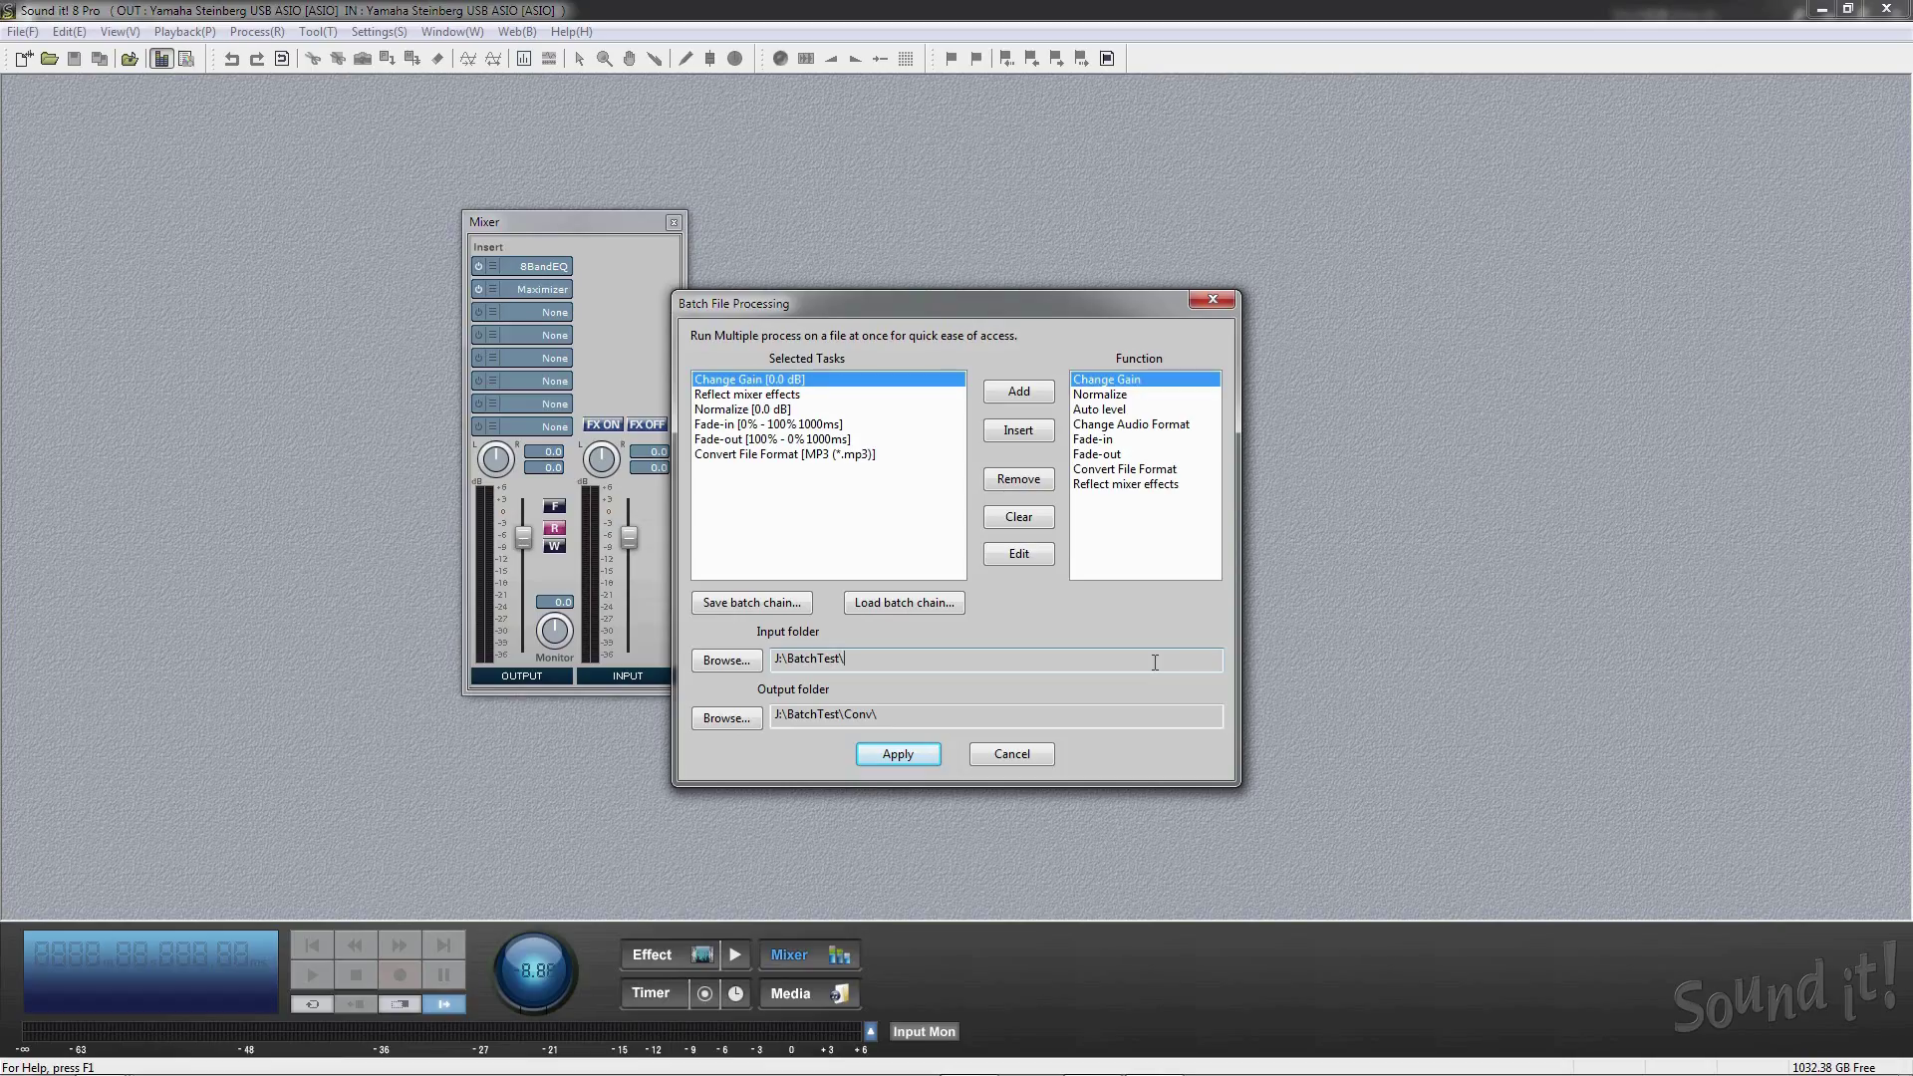
- Try the Save and Load batch chain dialogs, cancelling both
click(763, 604)
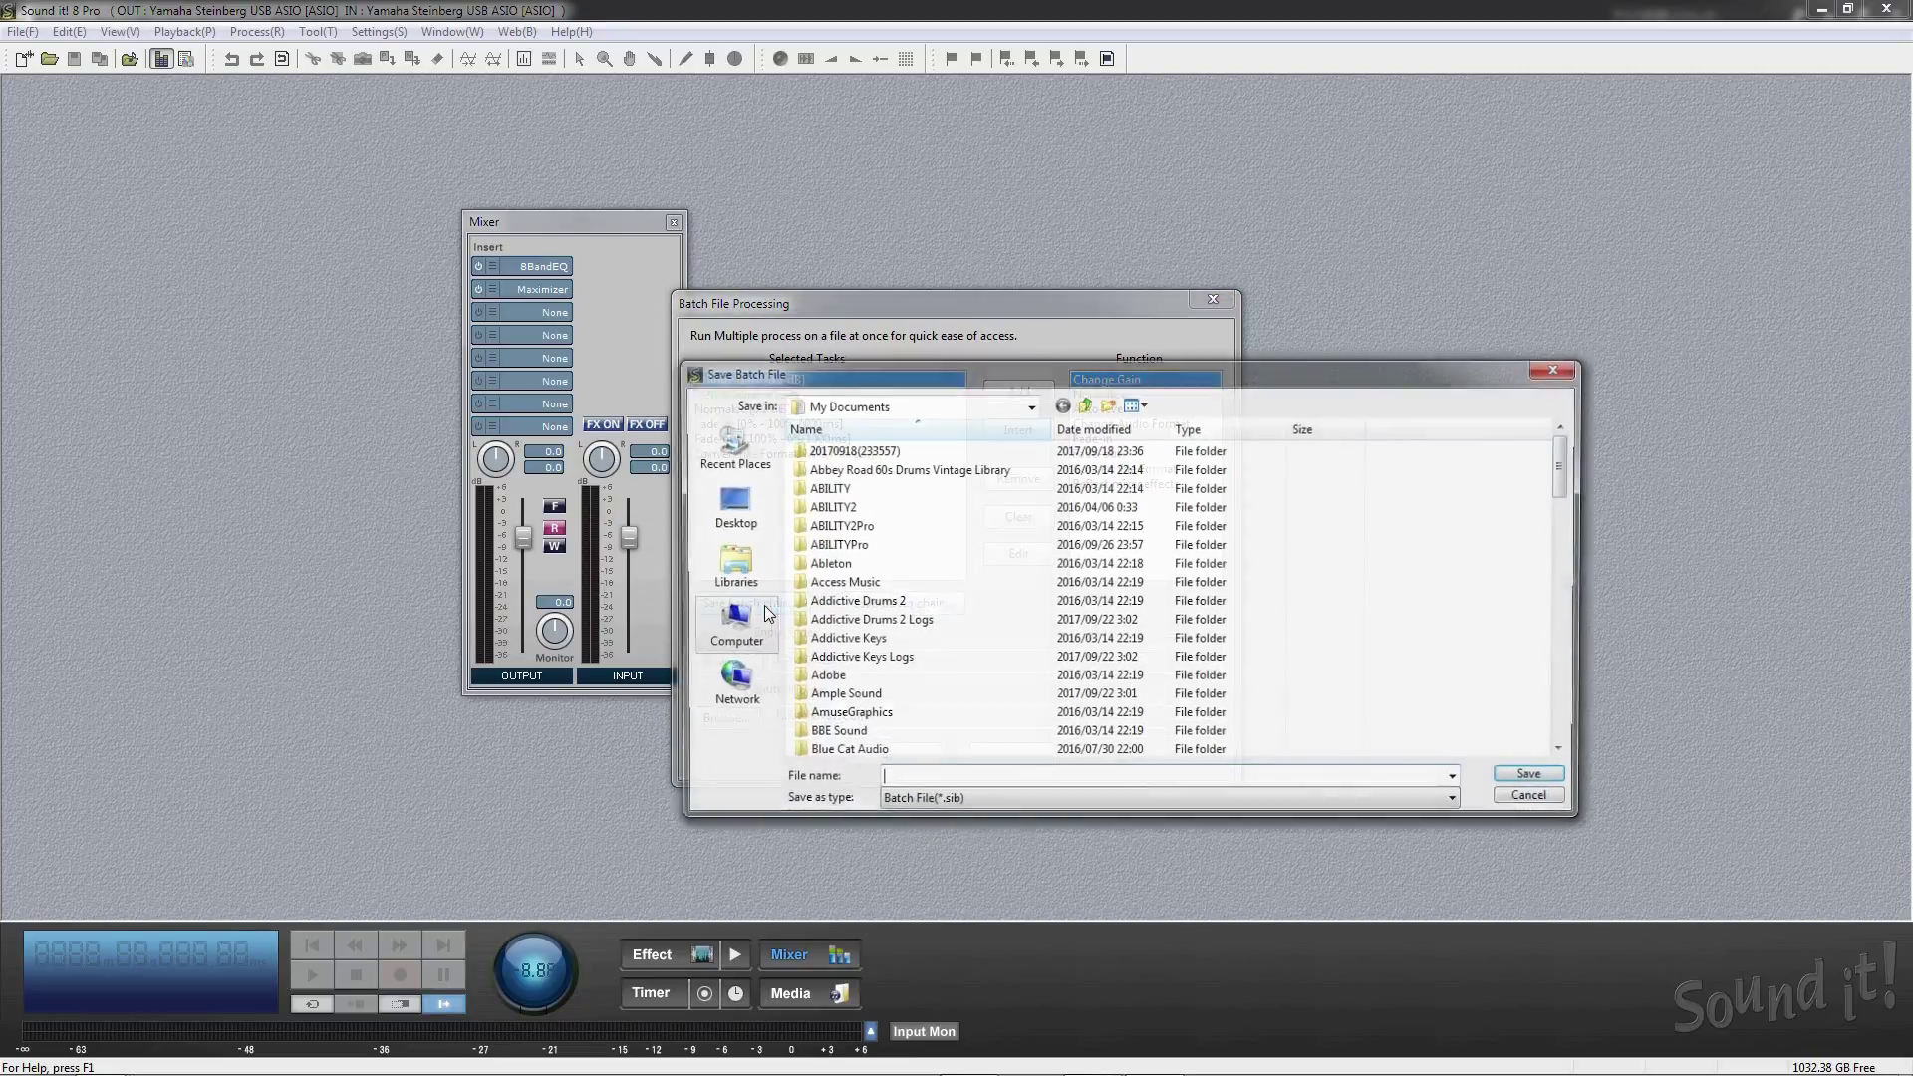
click(1538, 804)
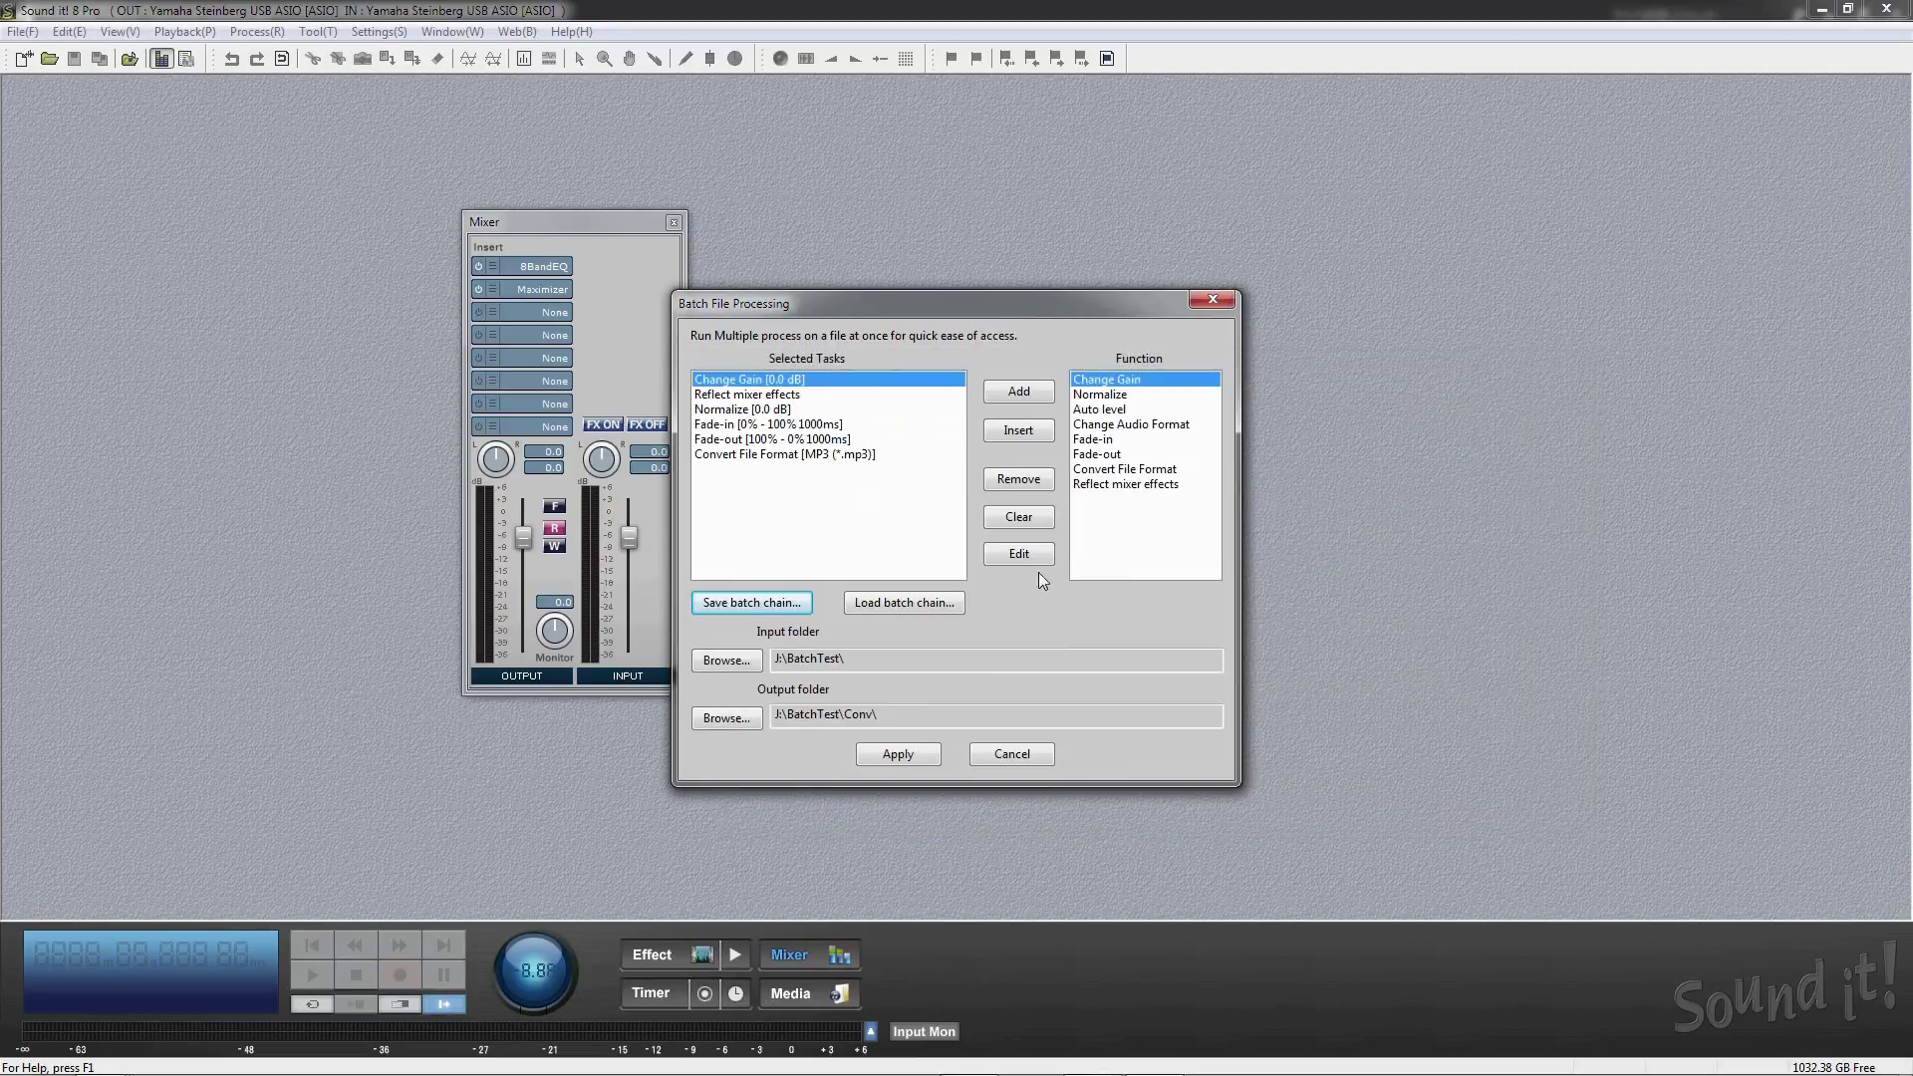
click(930, 604)
click(1521, 803)
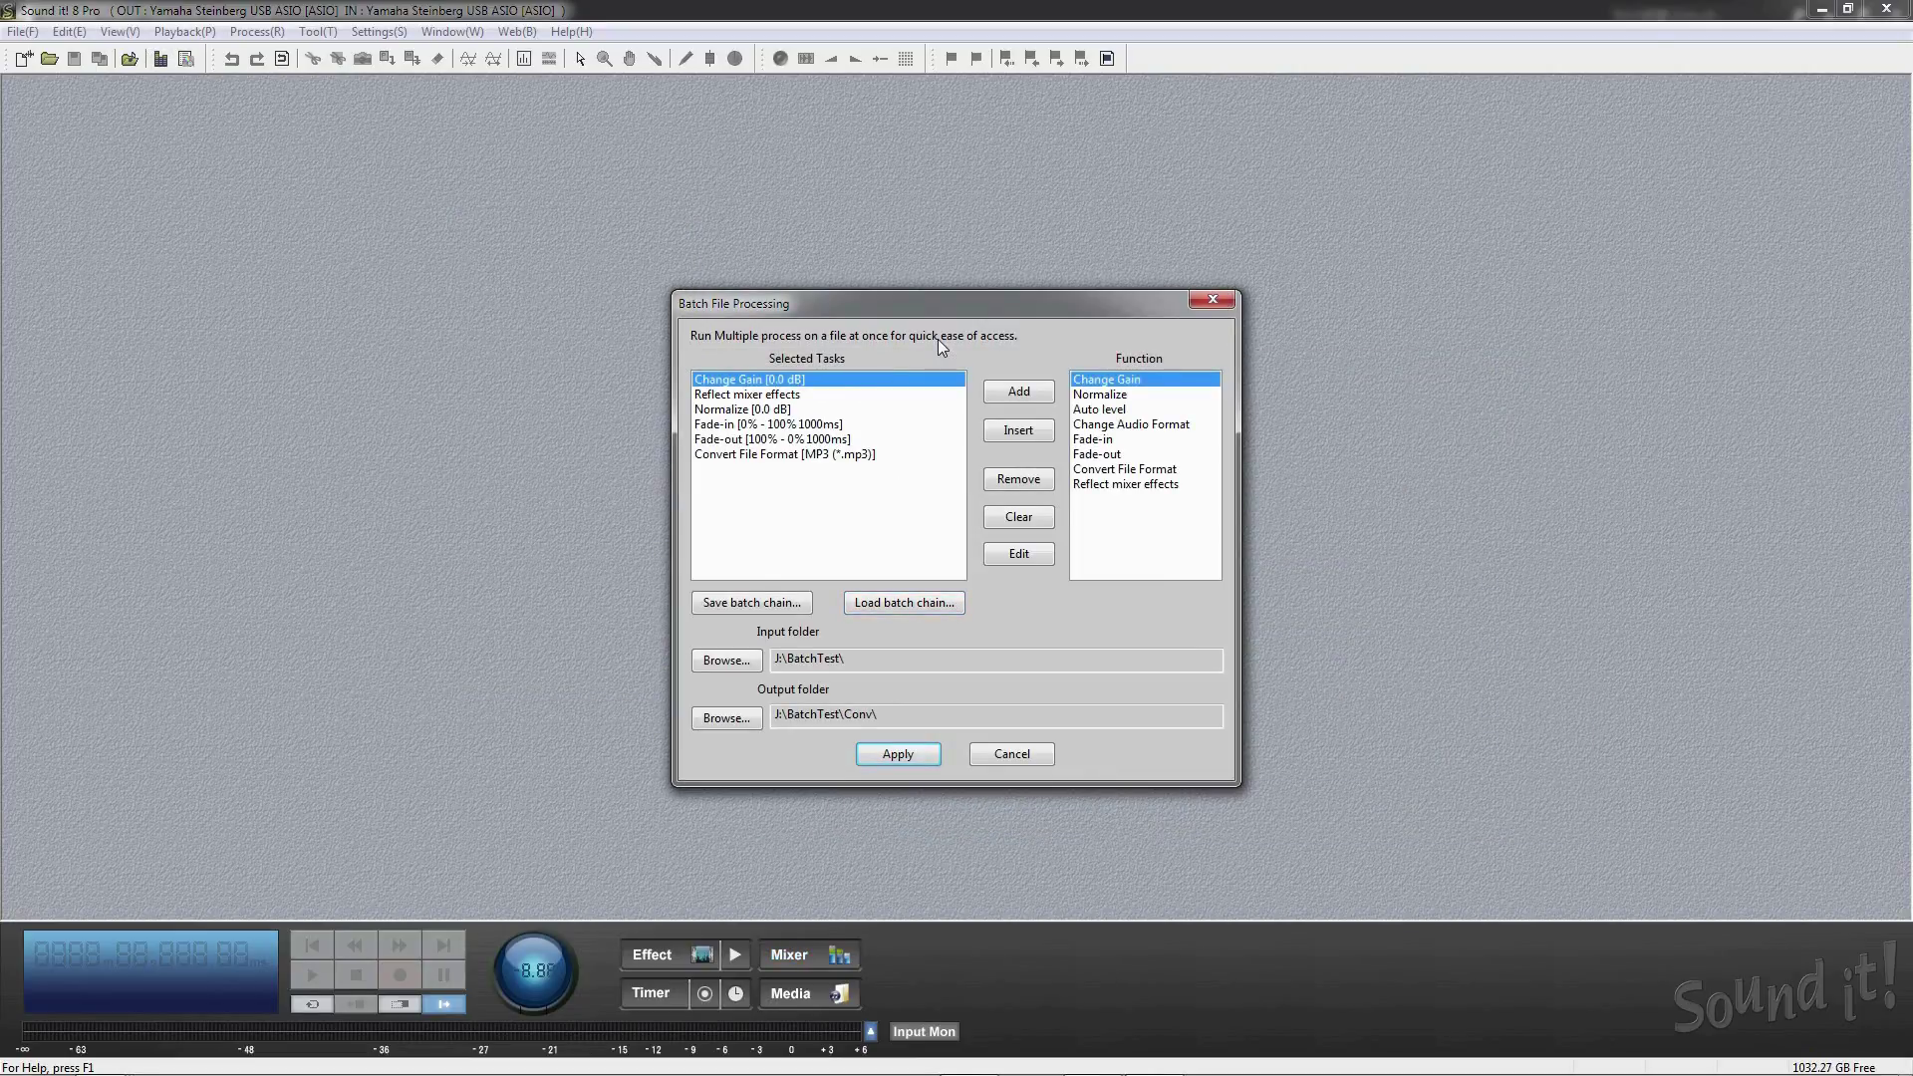
- Set Change Gain to -0.4 dB by entering -20 and 95, and reshape the fade-in curve
double_click(912, 389)
text(-20)
key(Tab)
text(95)
key(Return)
double_click(758, 424)
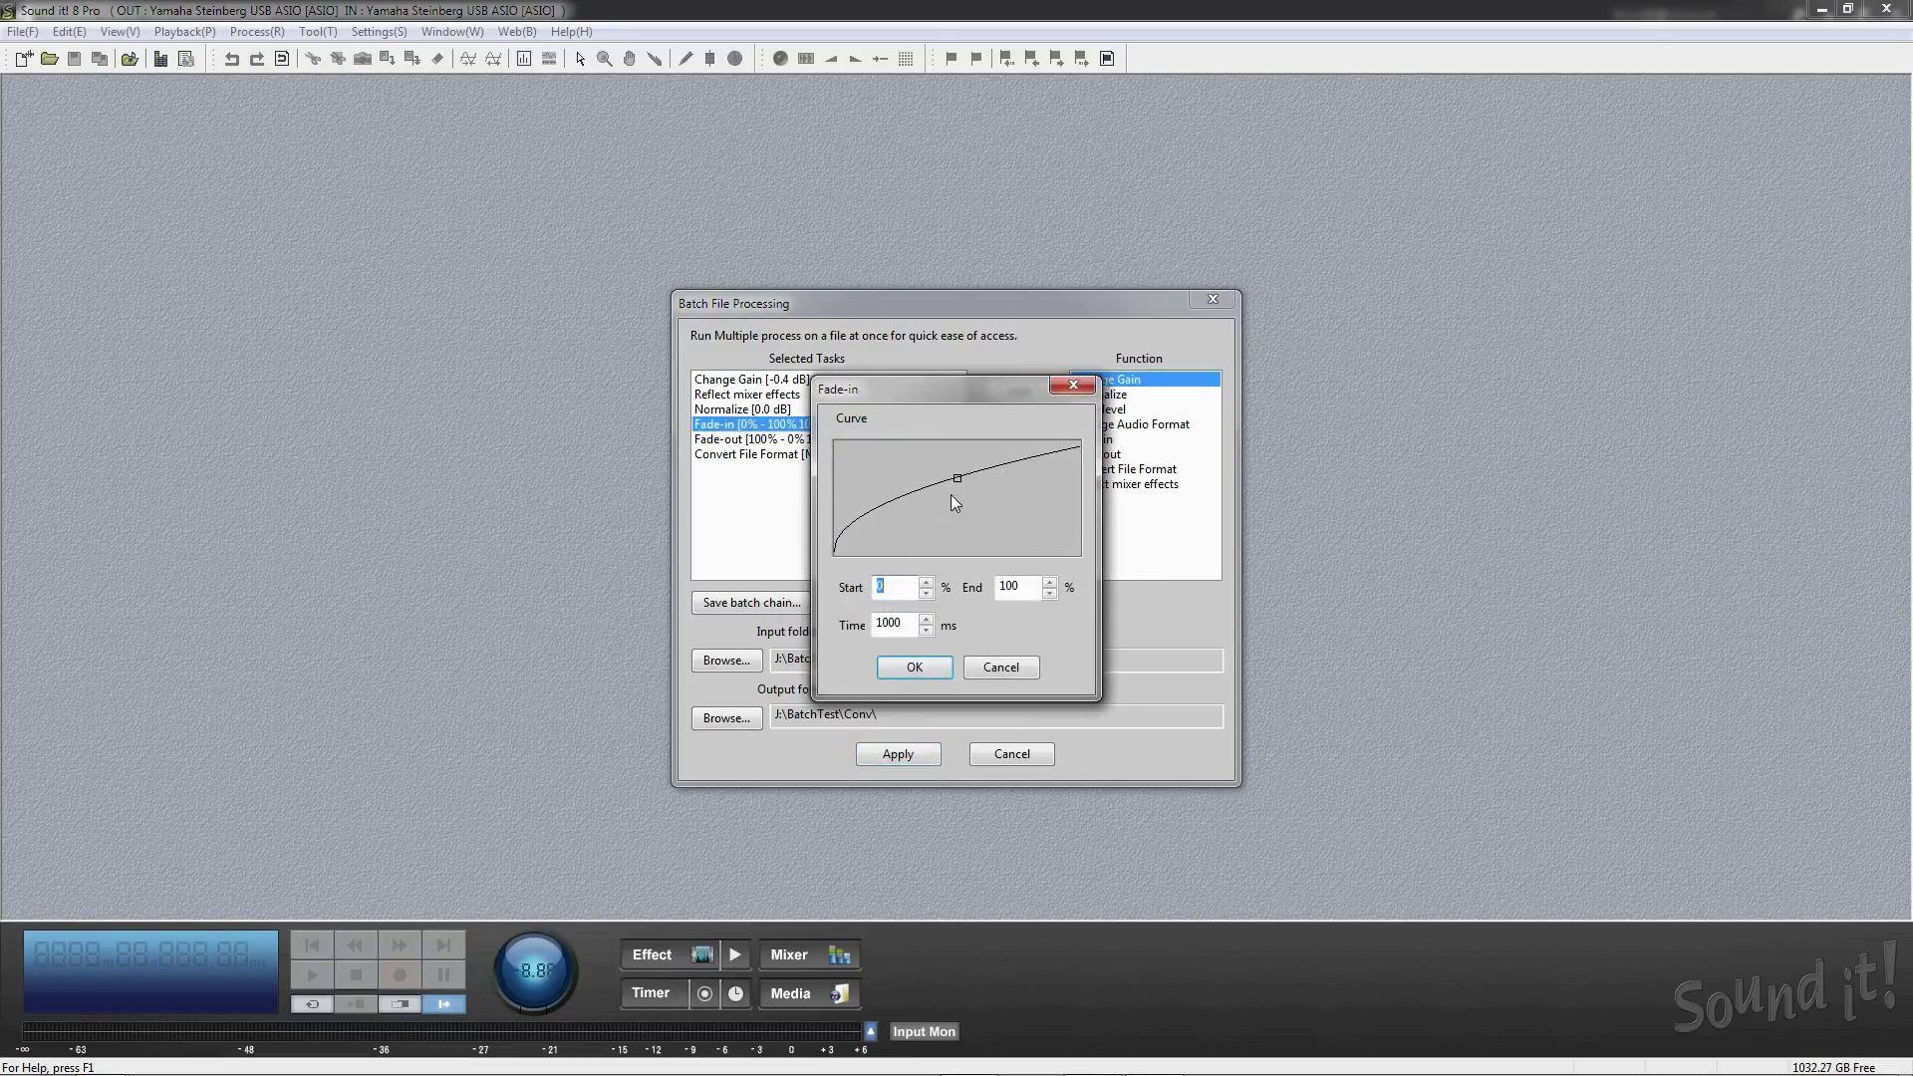
click(914, 666)
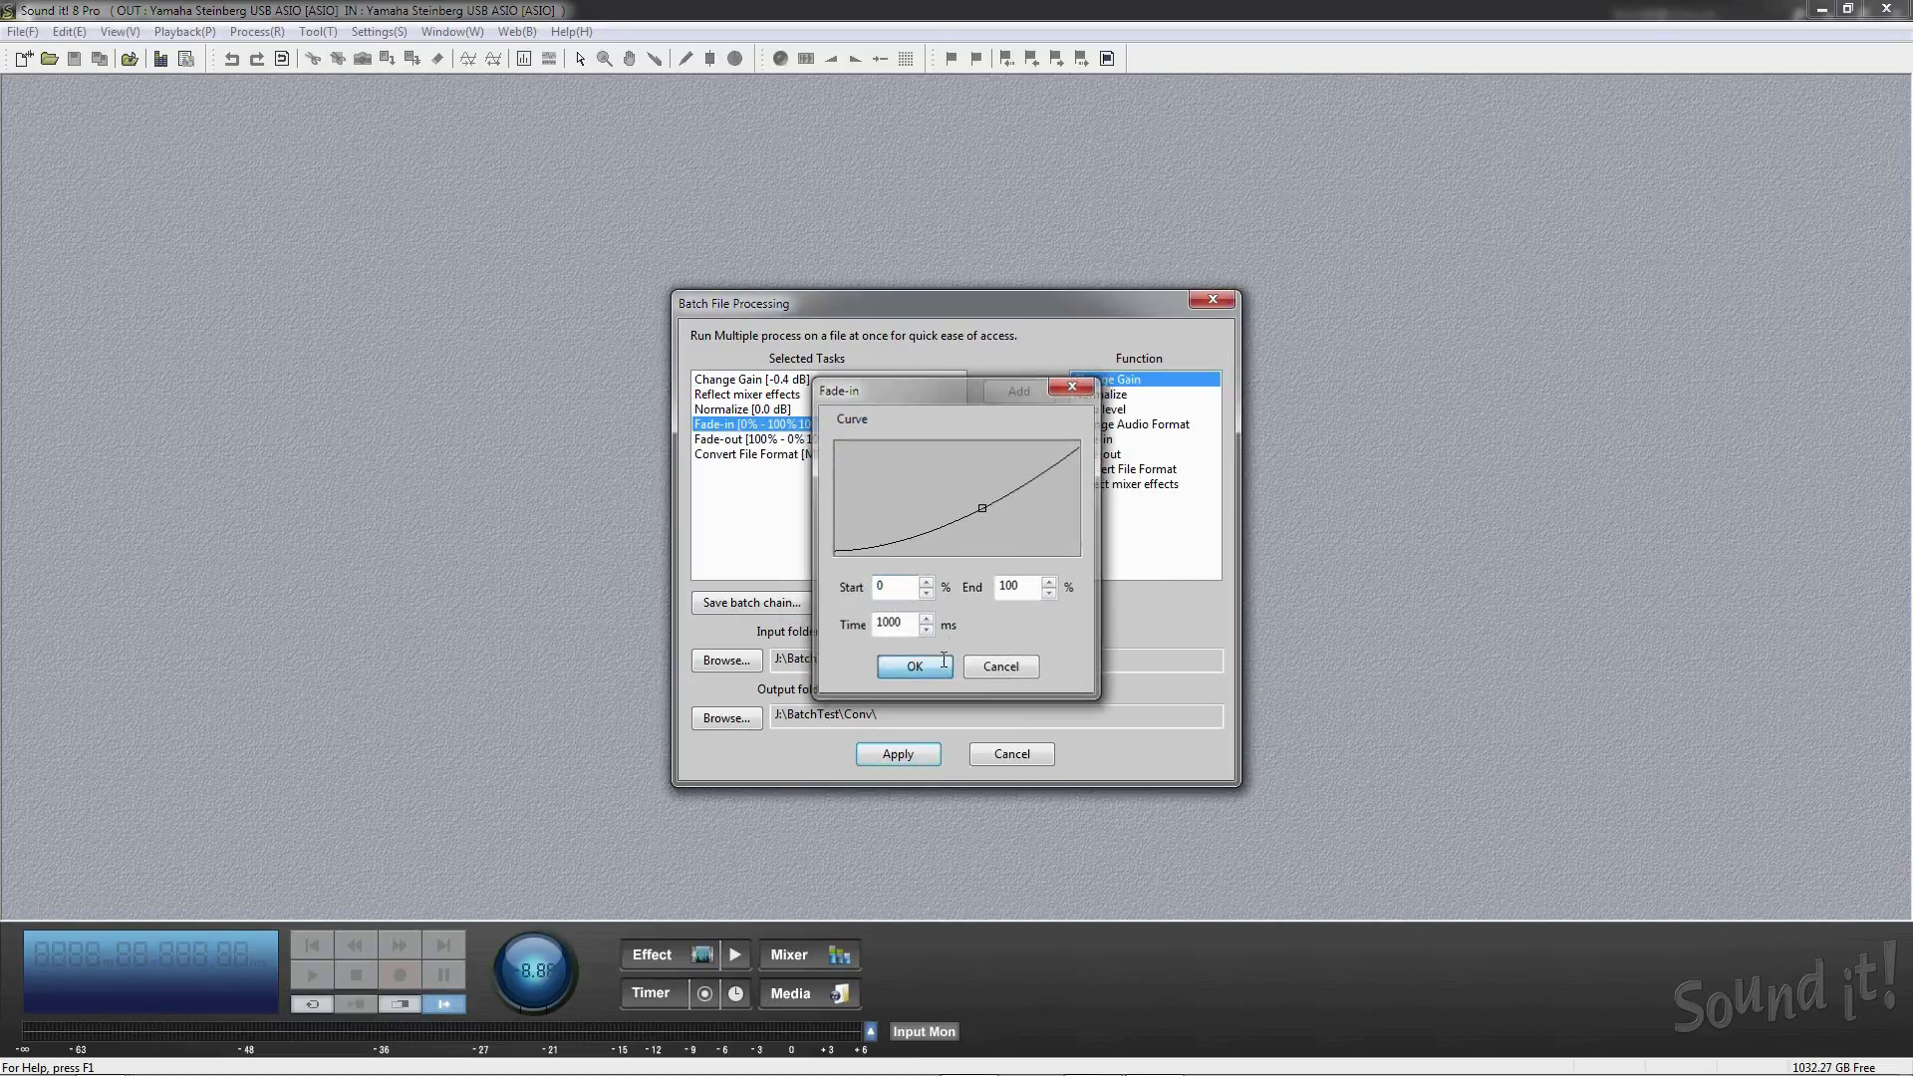
- Close batch processing and open the CD Playlist window, moved to the screen centre
key(Escape)
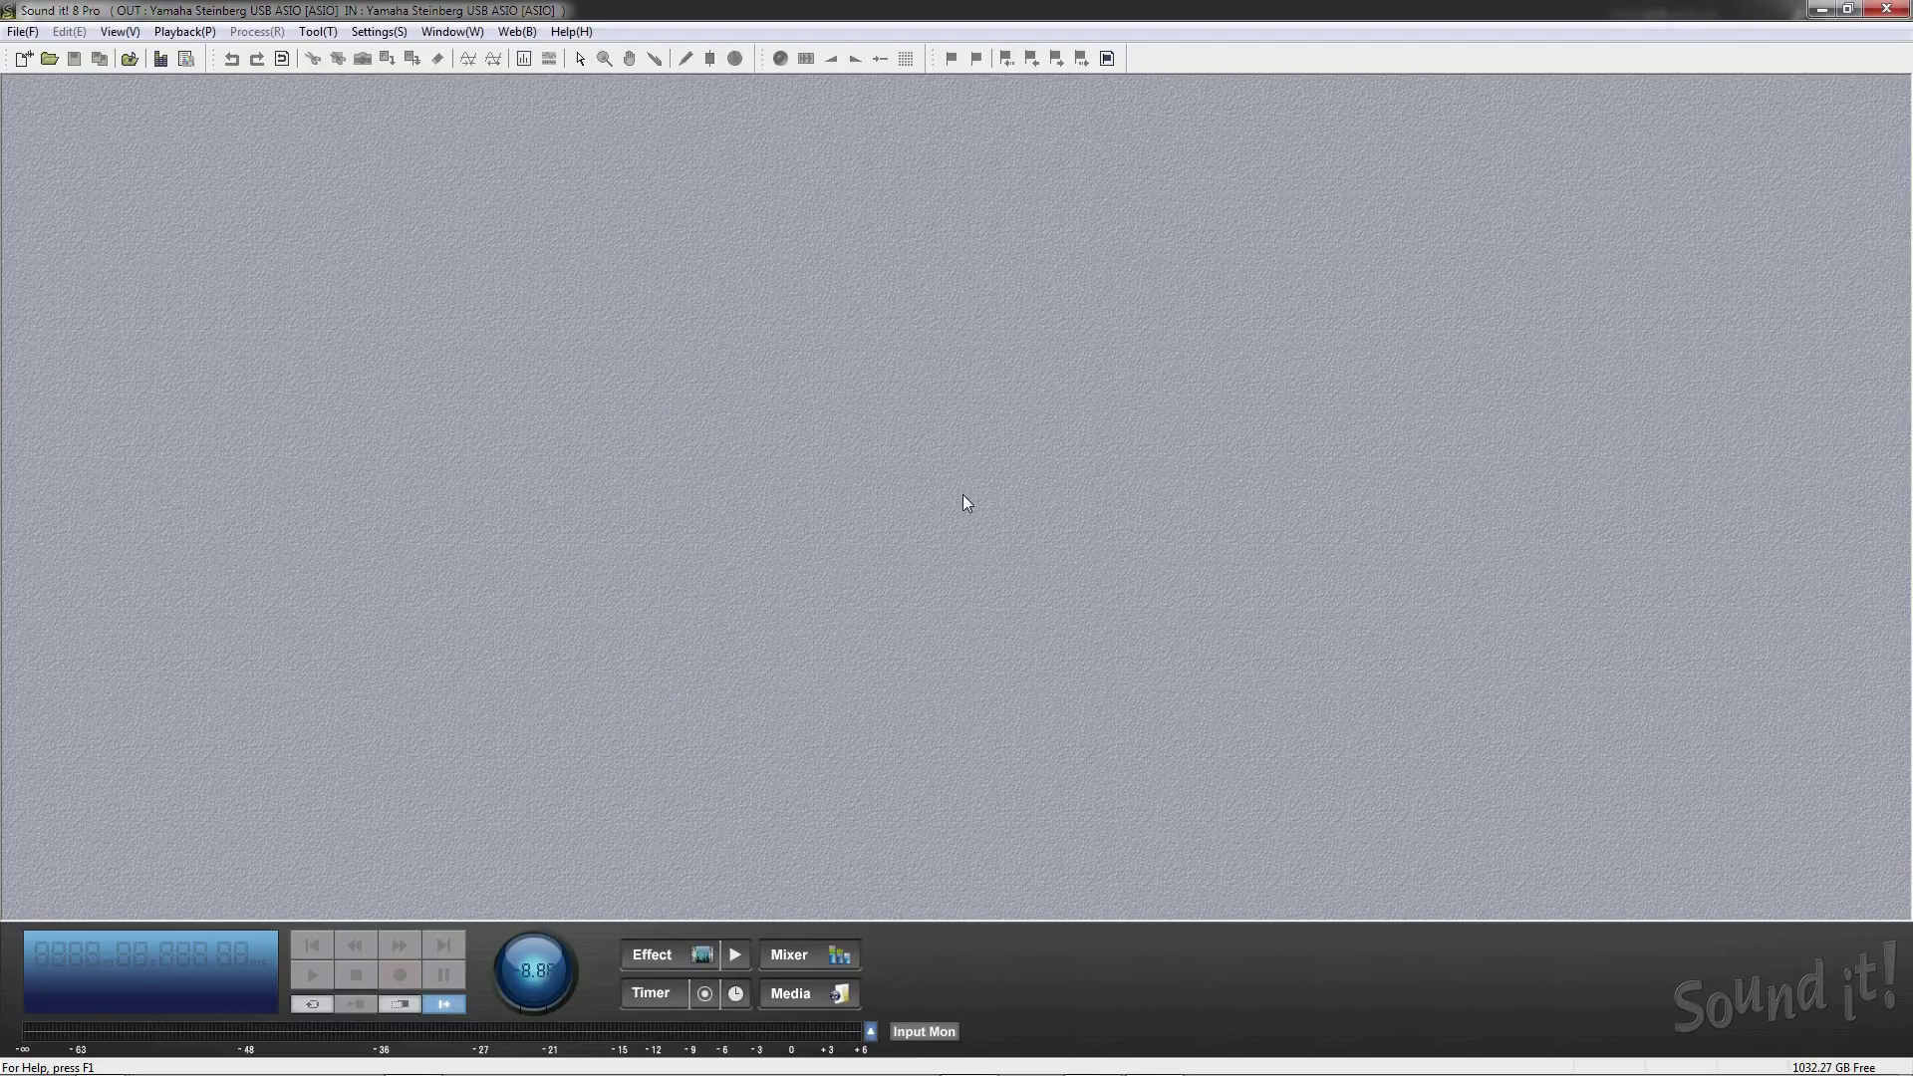
click(317, 31)
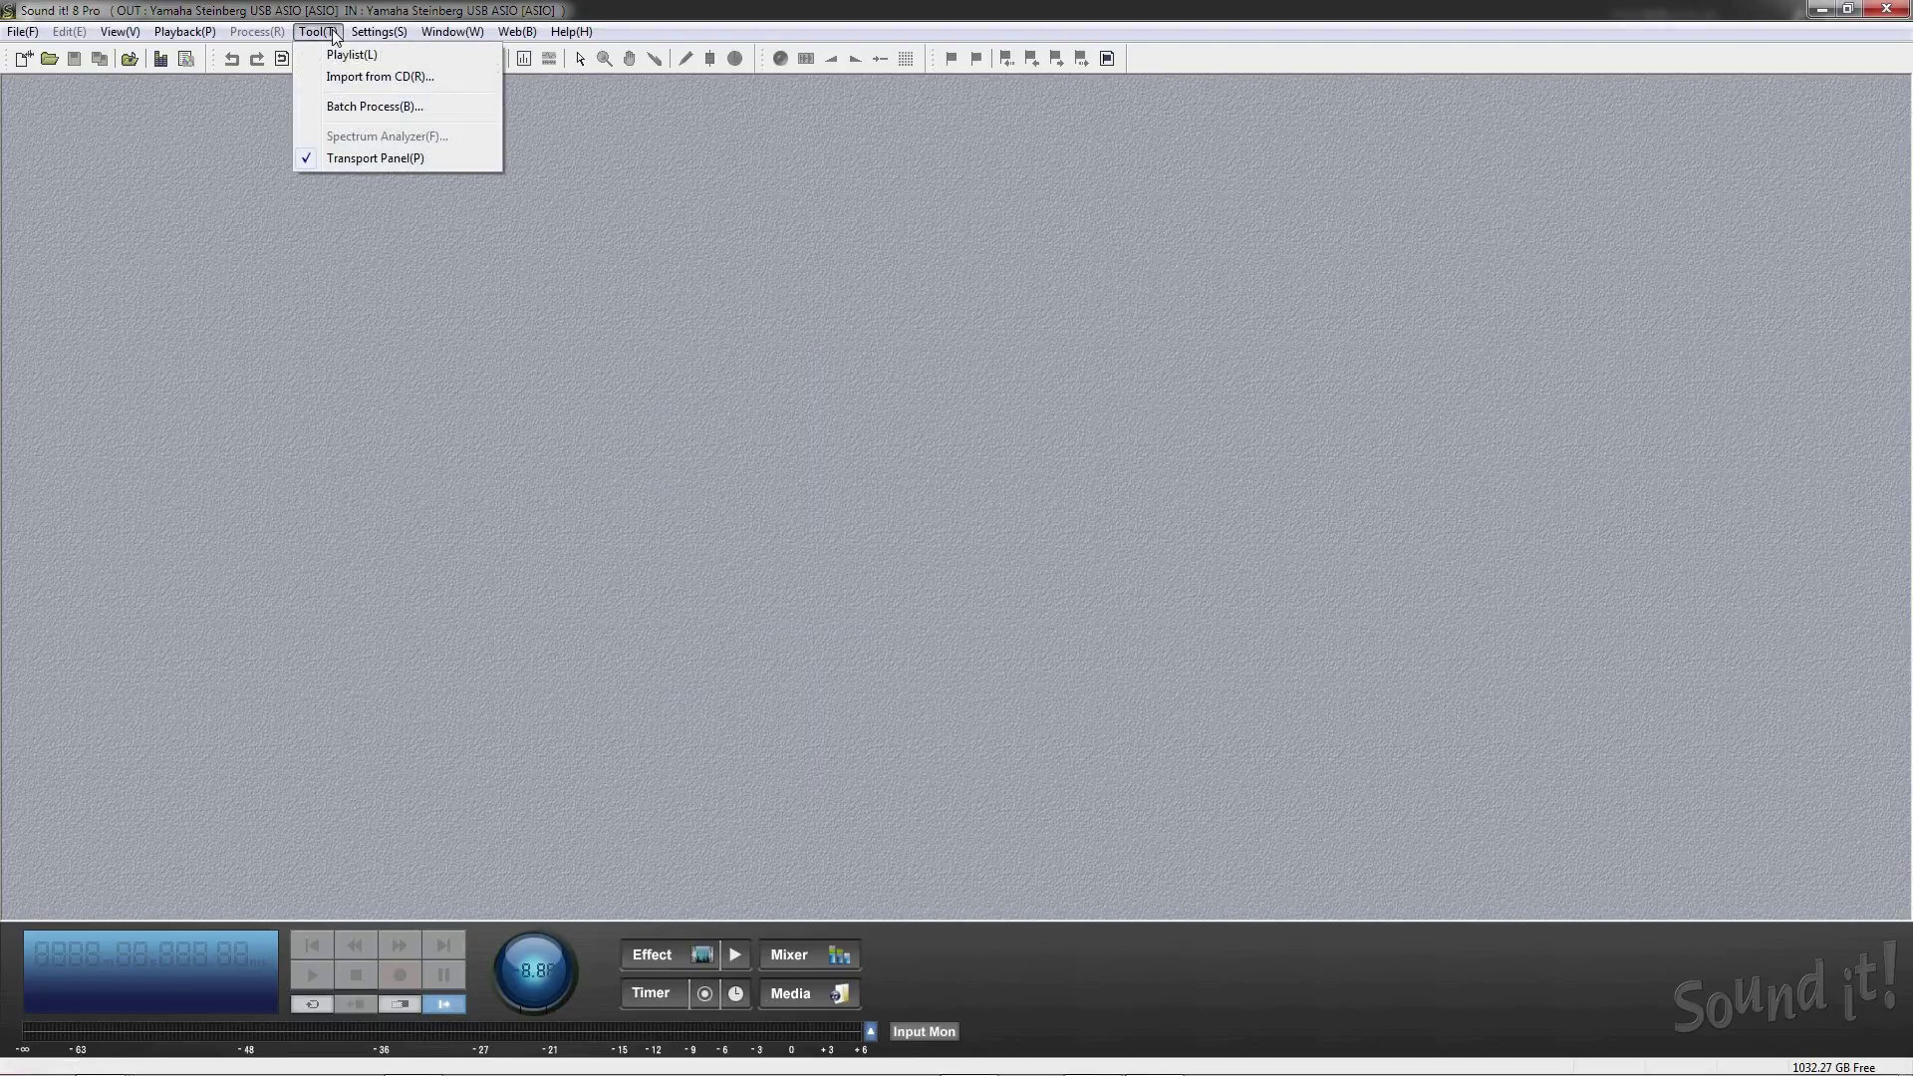
click(342, 52)
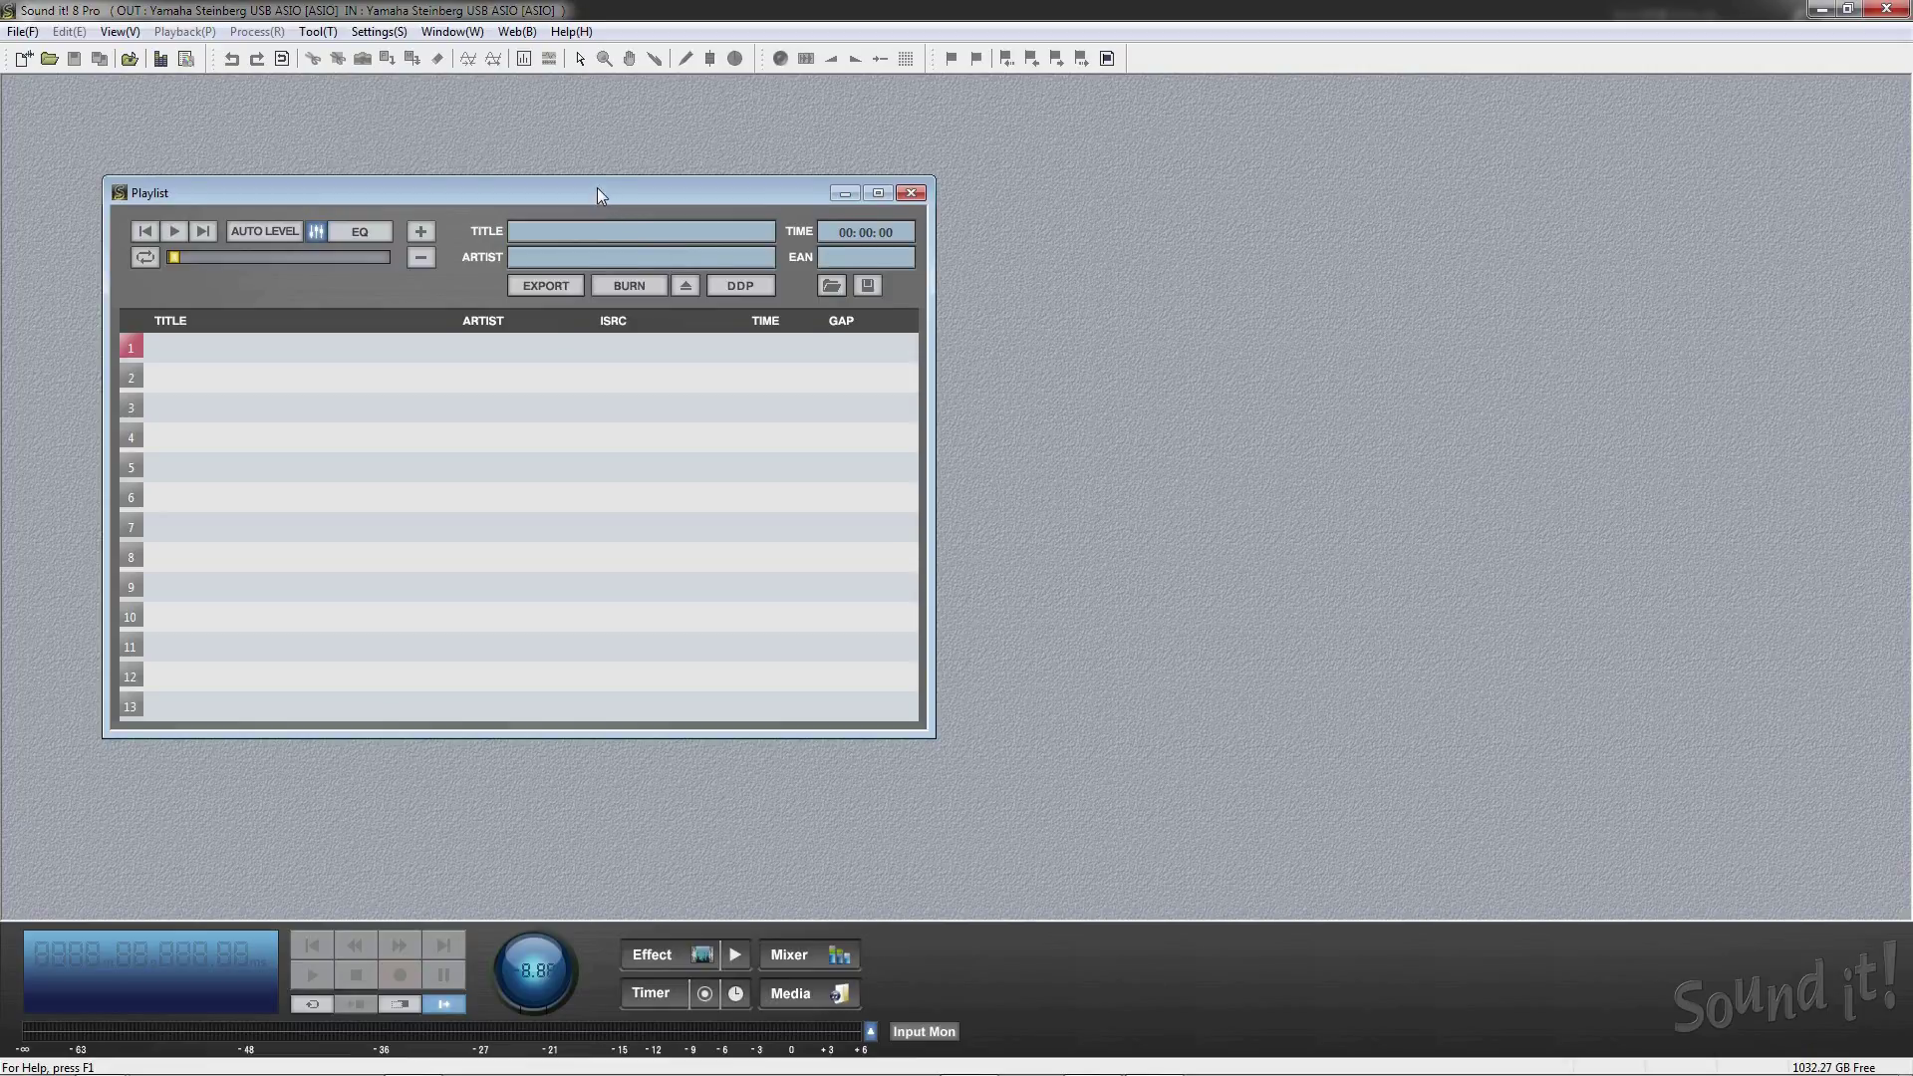
drag(596, 187, 1012, 211)
- Add the Approaching Terra mp3 and song.mp3 to the playlist
click(840, 253)
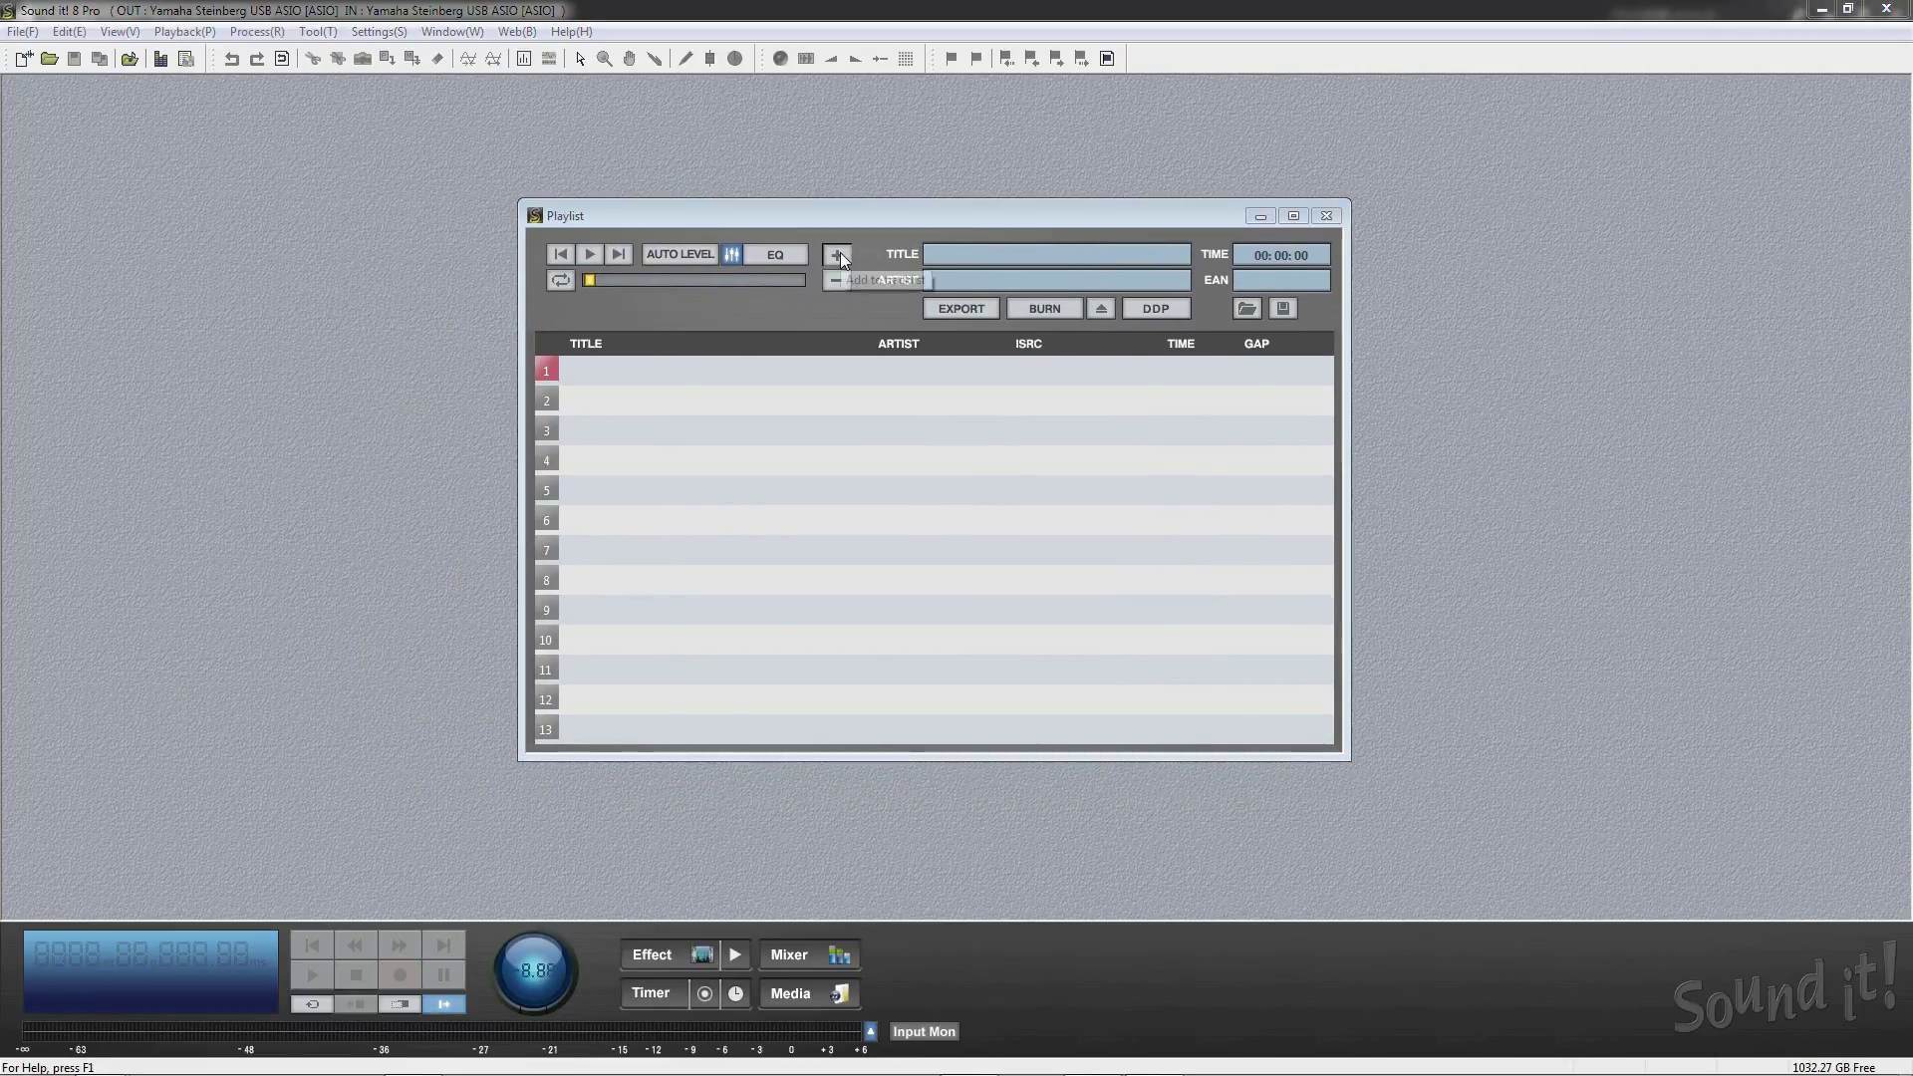
click(863, 414)
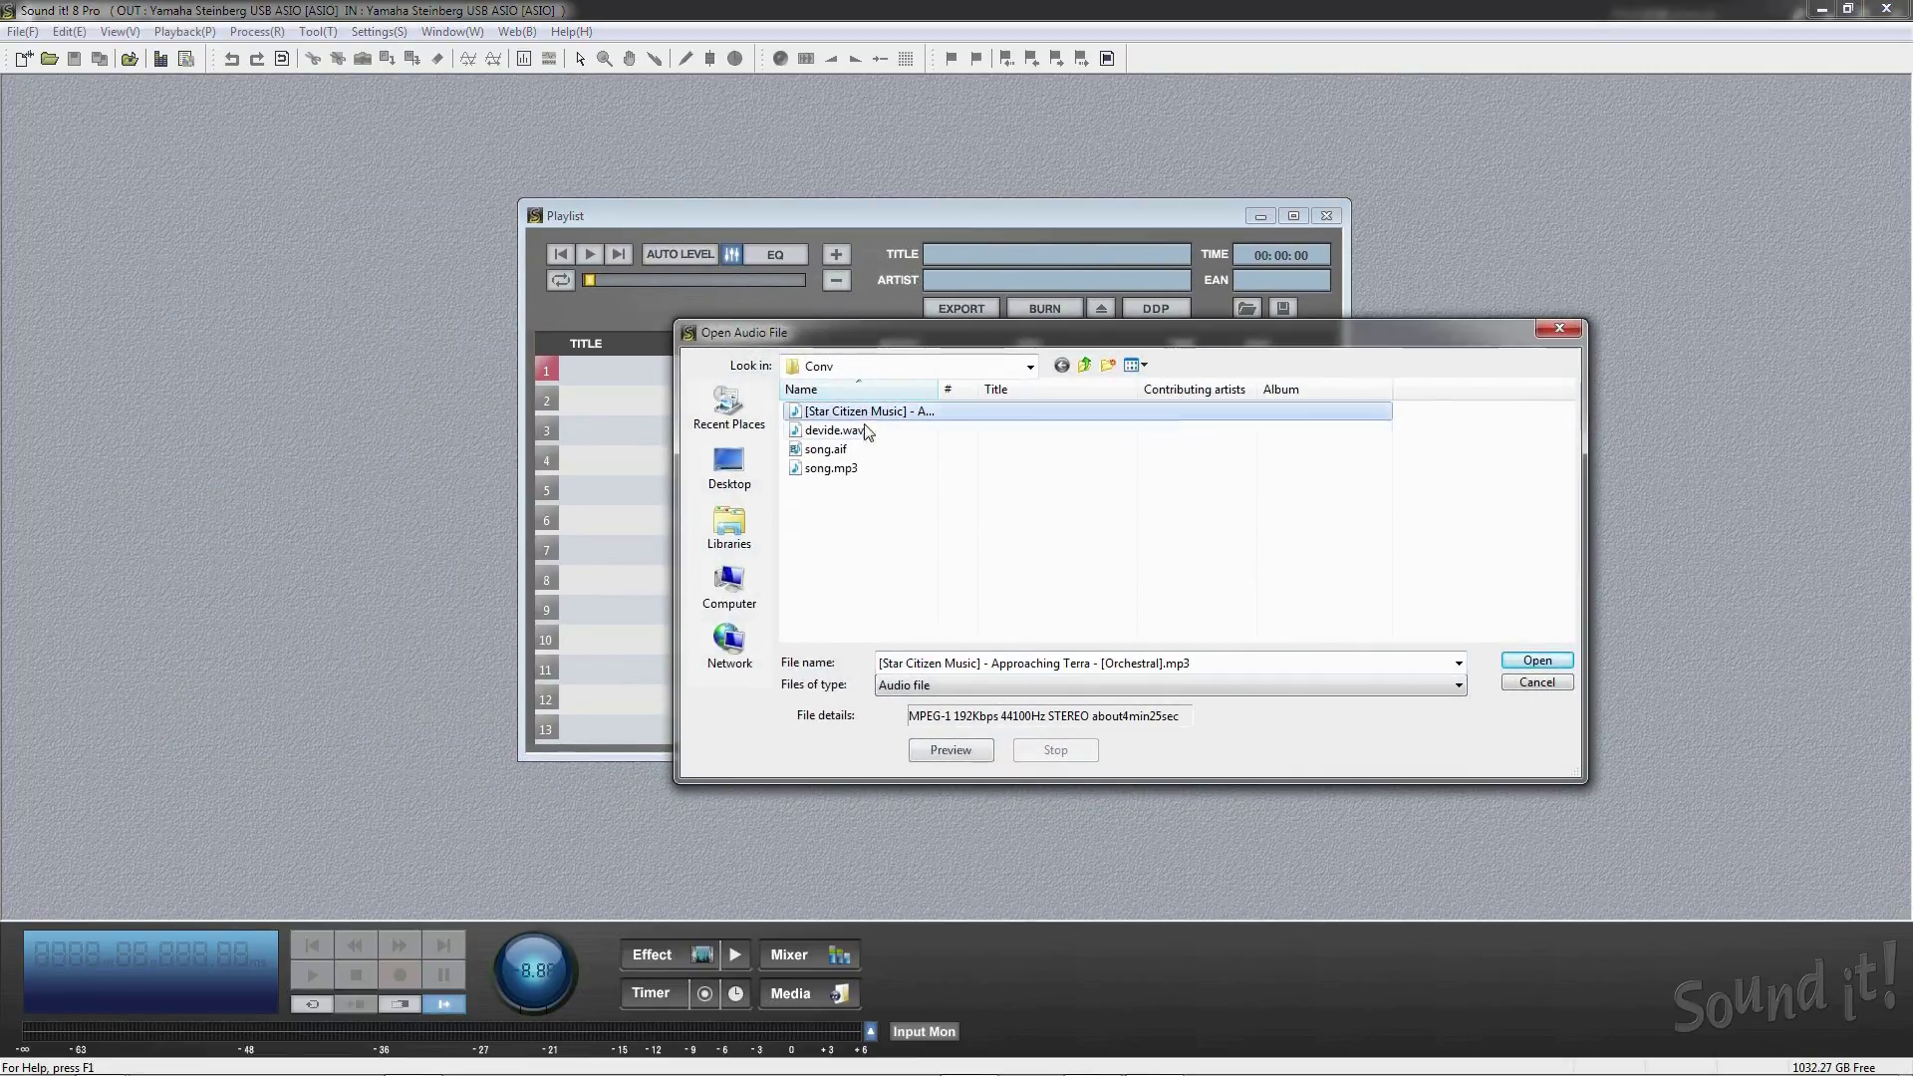
ctrl+click(832, 469)
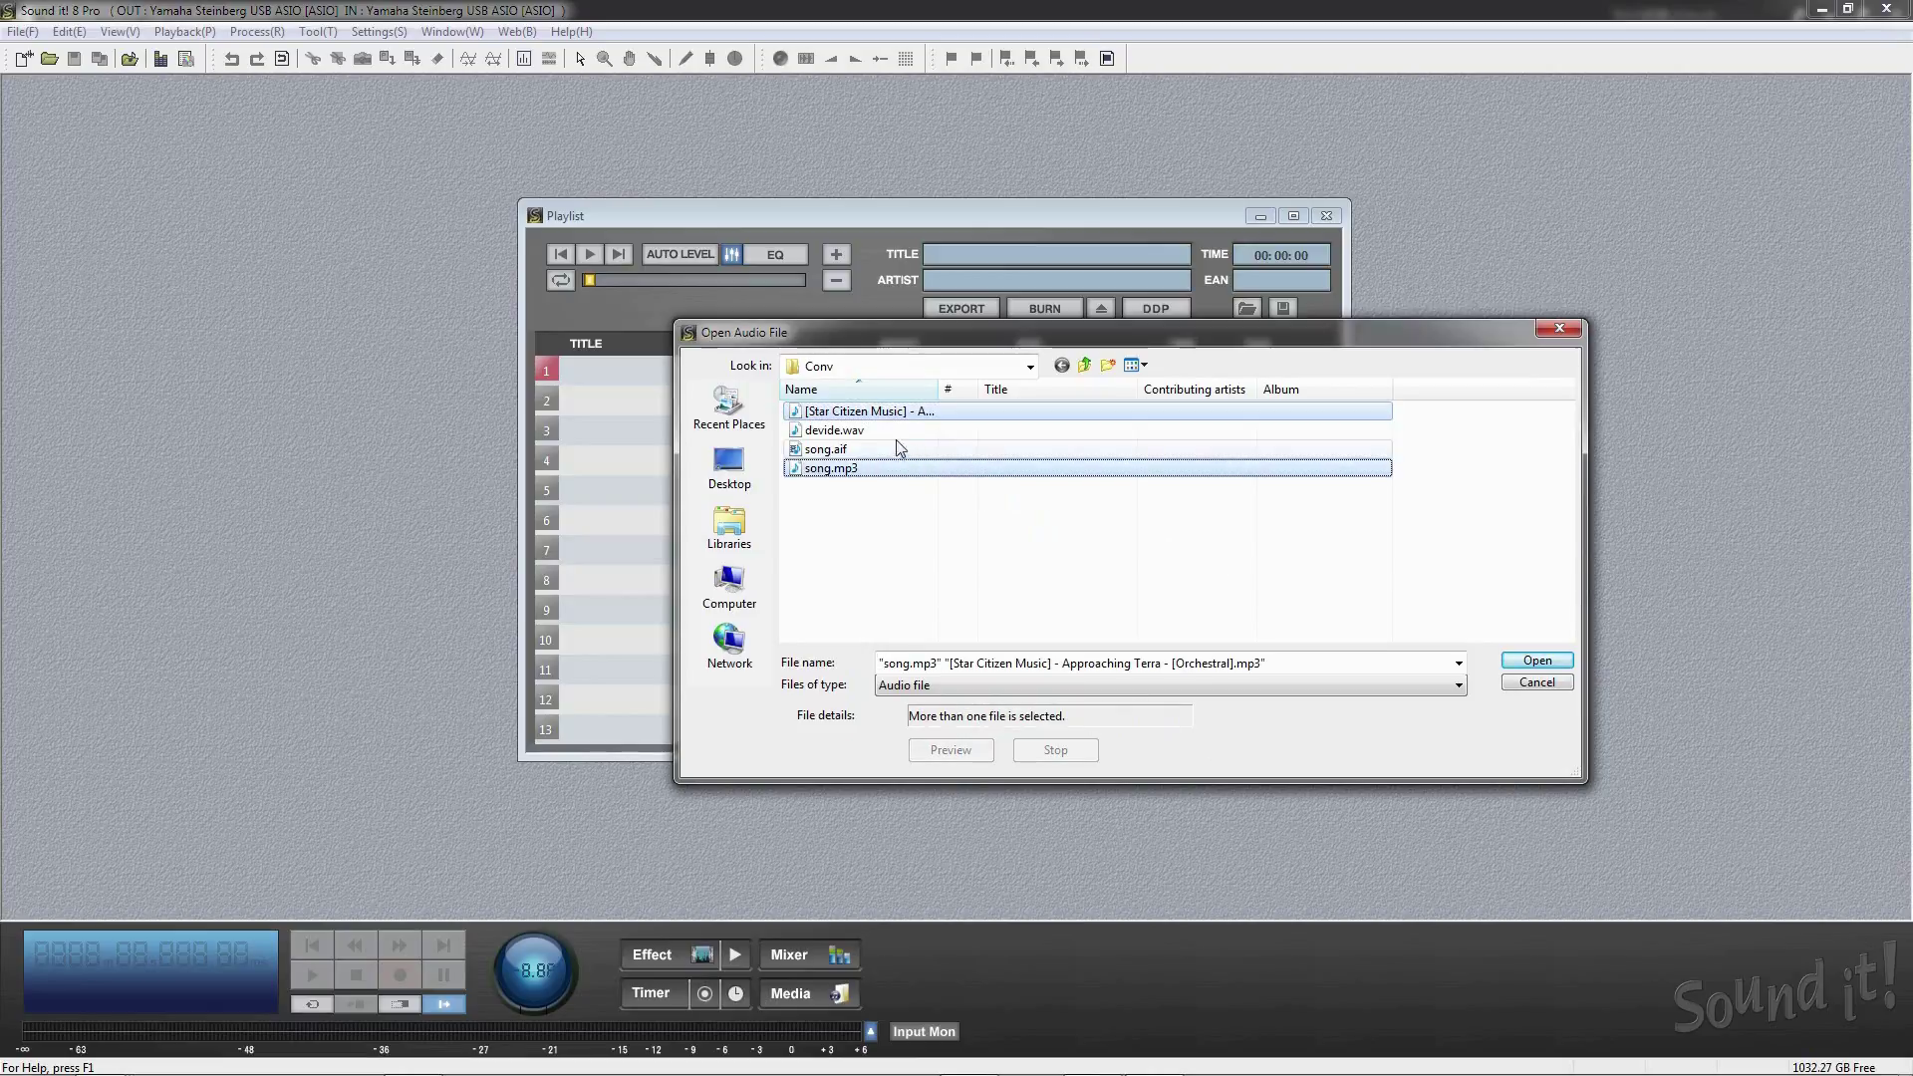
click(1535, 661)
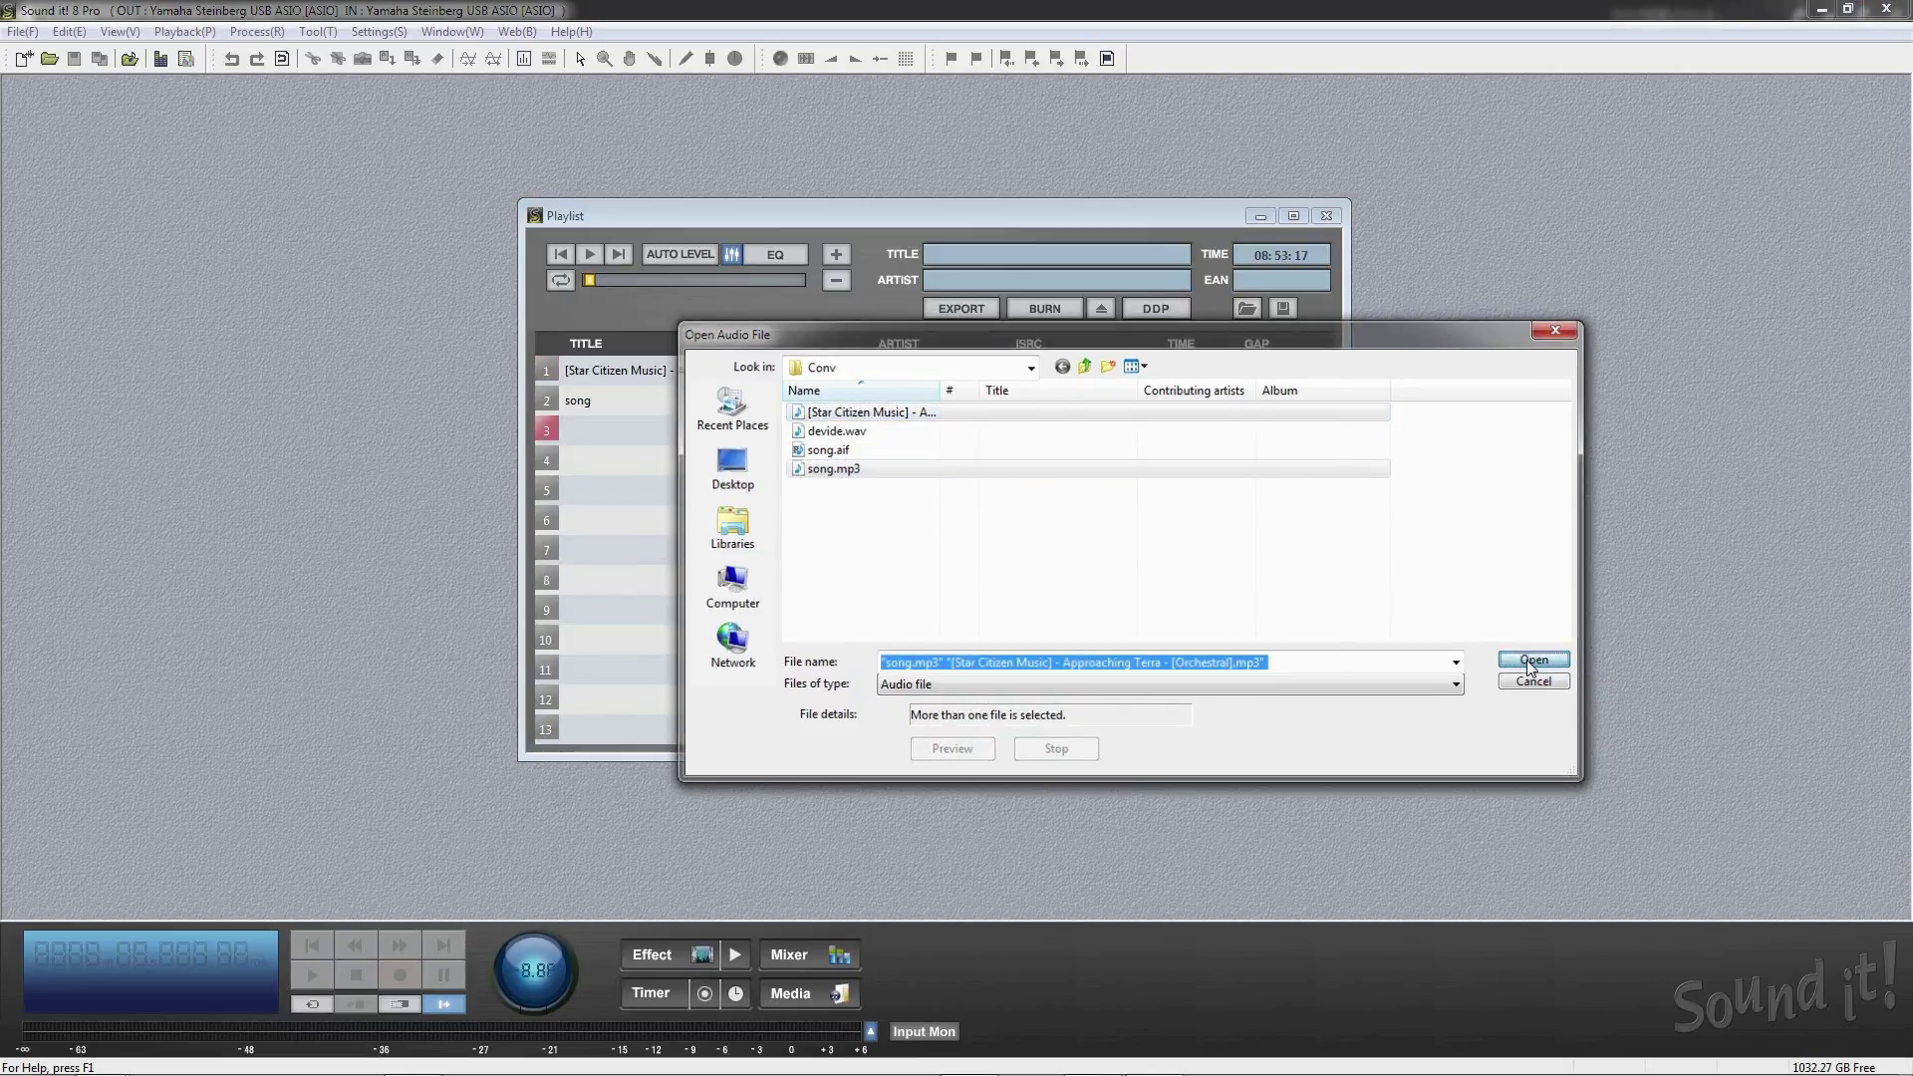
click(1531, 682)
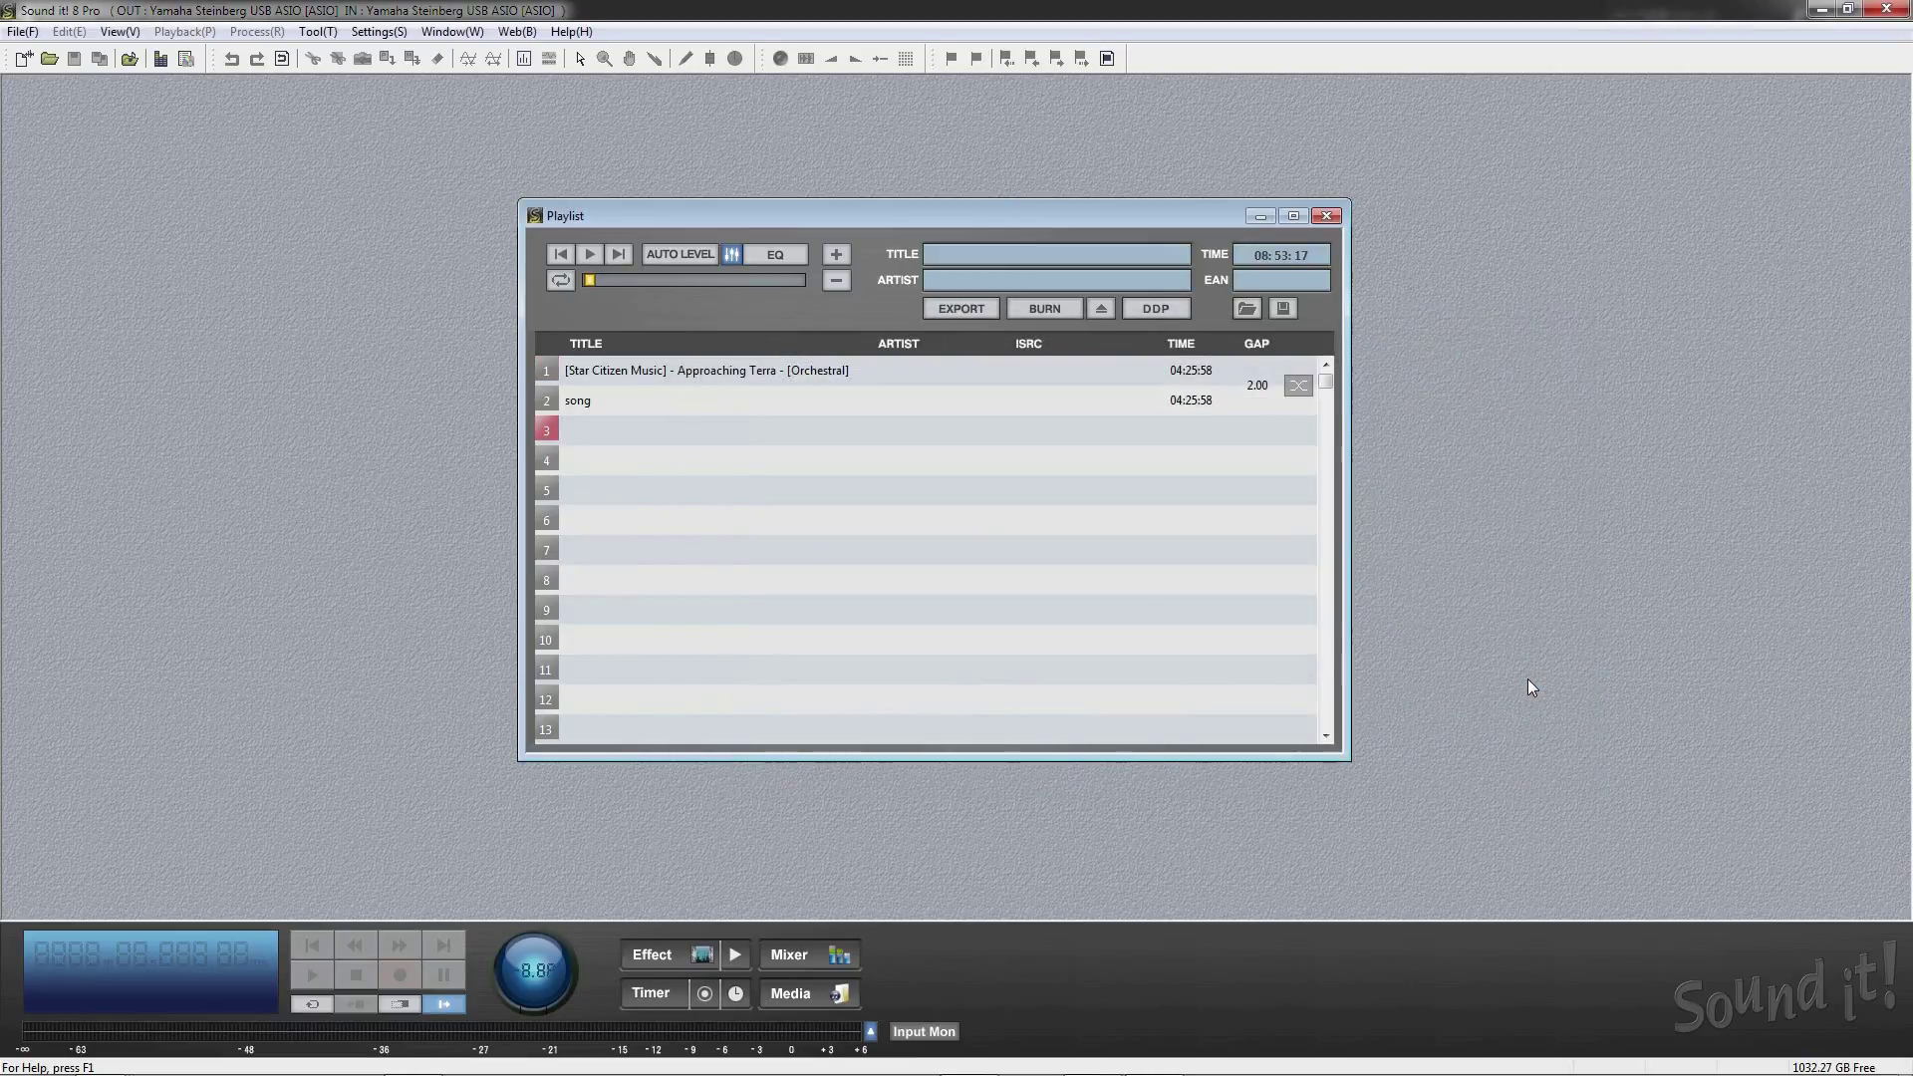
- Add devide.wav, which appears as devide (1)–(3) in the playlist
click(835, 255)
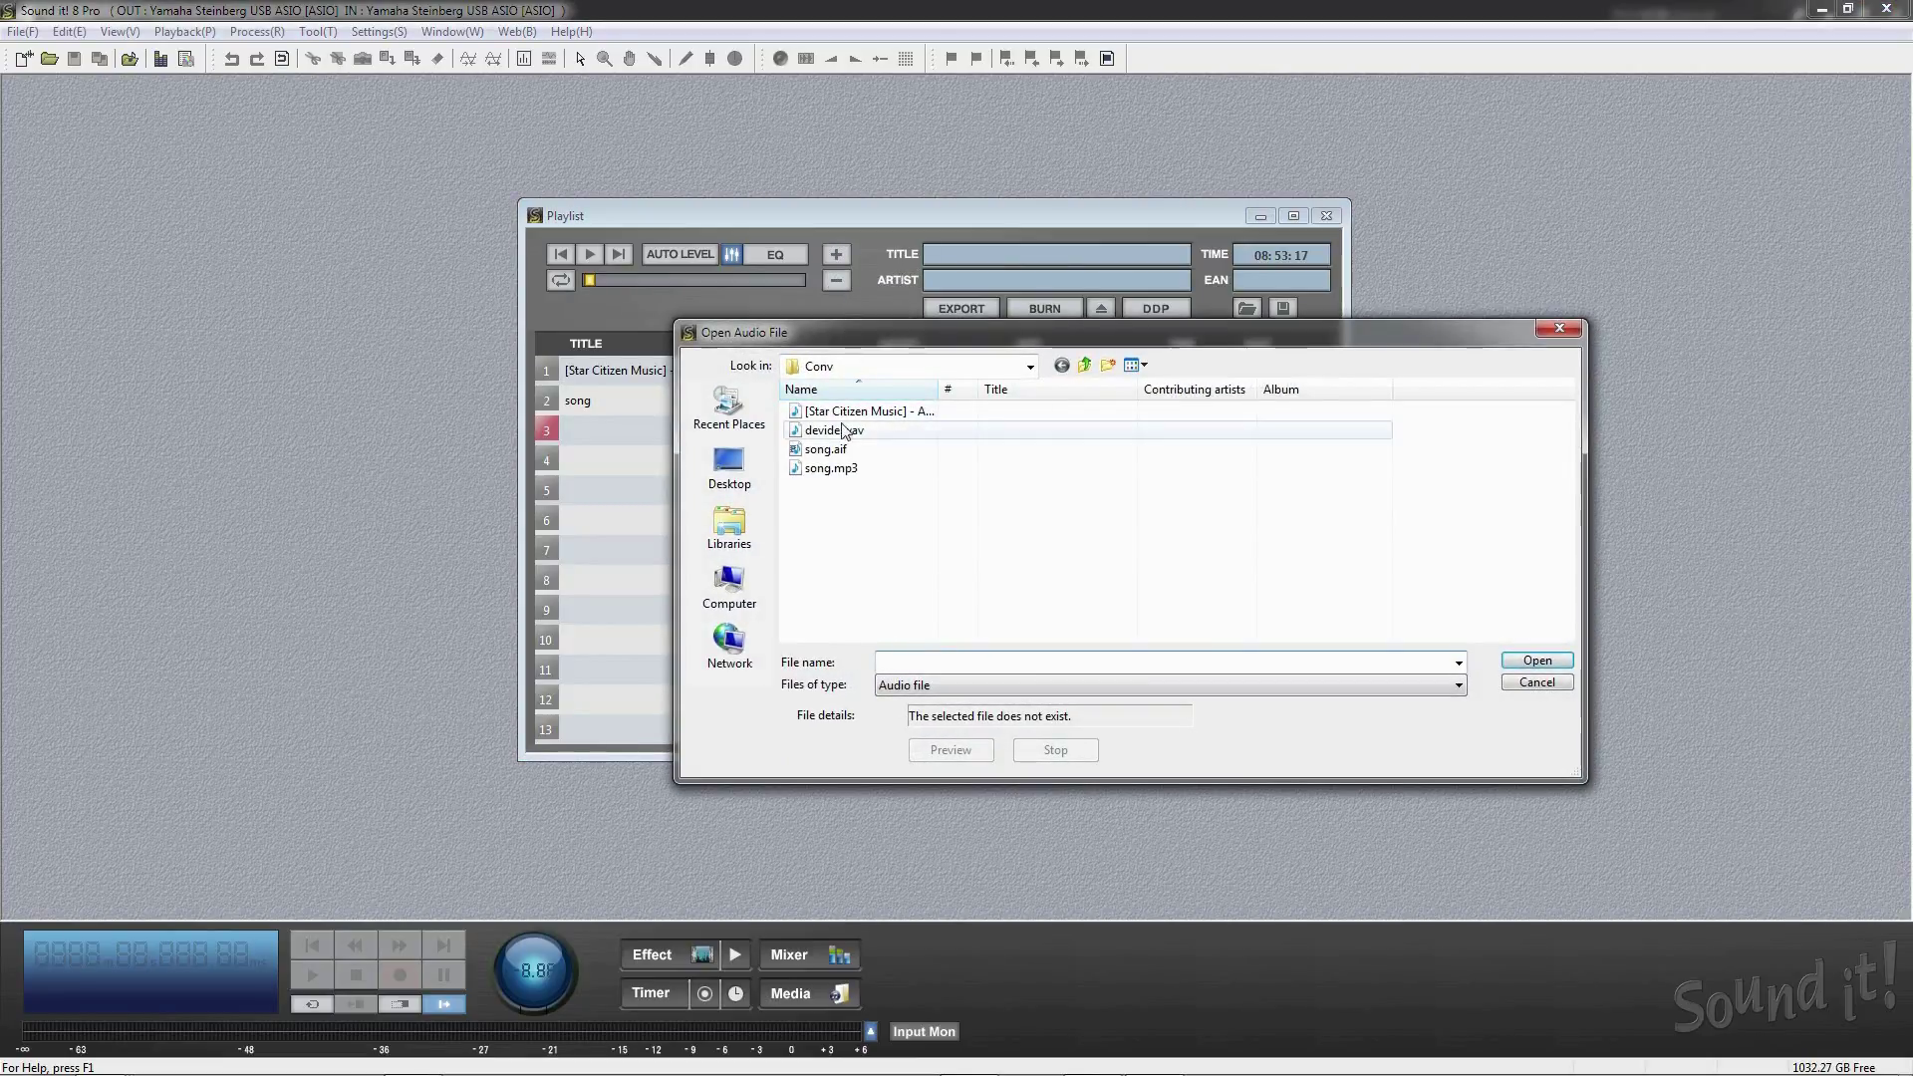
click(842, 431)
click(1524, 659)
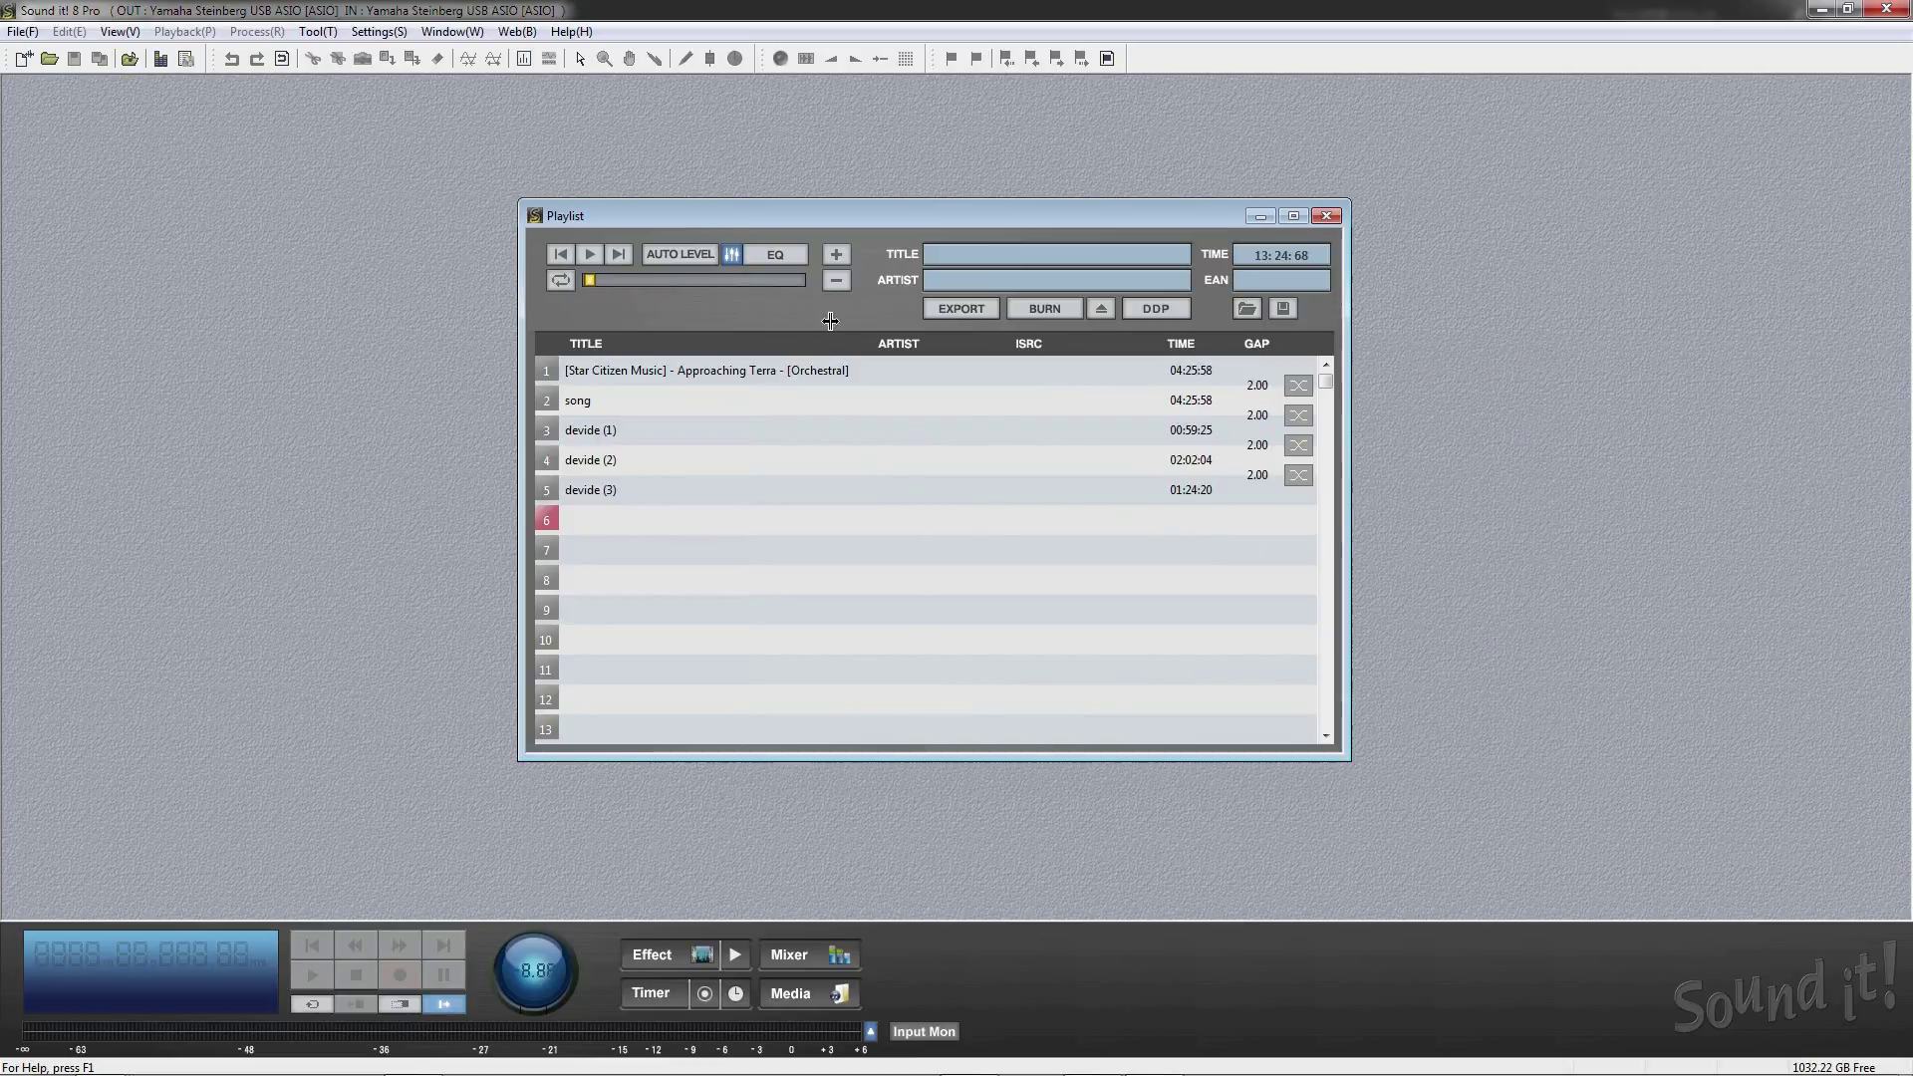
- Change the playlist gaps to 1.50 after track 1 and 0.00 after tracks 3 and 4
double_click(1261, 388)
text(1)
key(Return)
double_click(1261, 438)
text(0)
key(Return)
double_click(1262, 476)
text(0)
key(Return)
- Open the track 3–4 cross-fade options and try different fade-out, overlap and fade-in lengths
click(1299, 446)
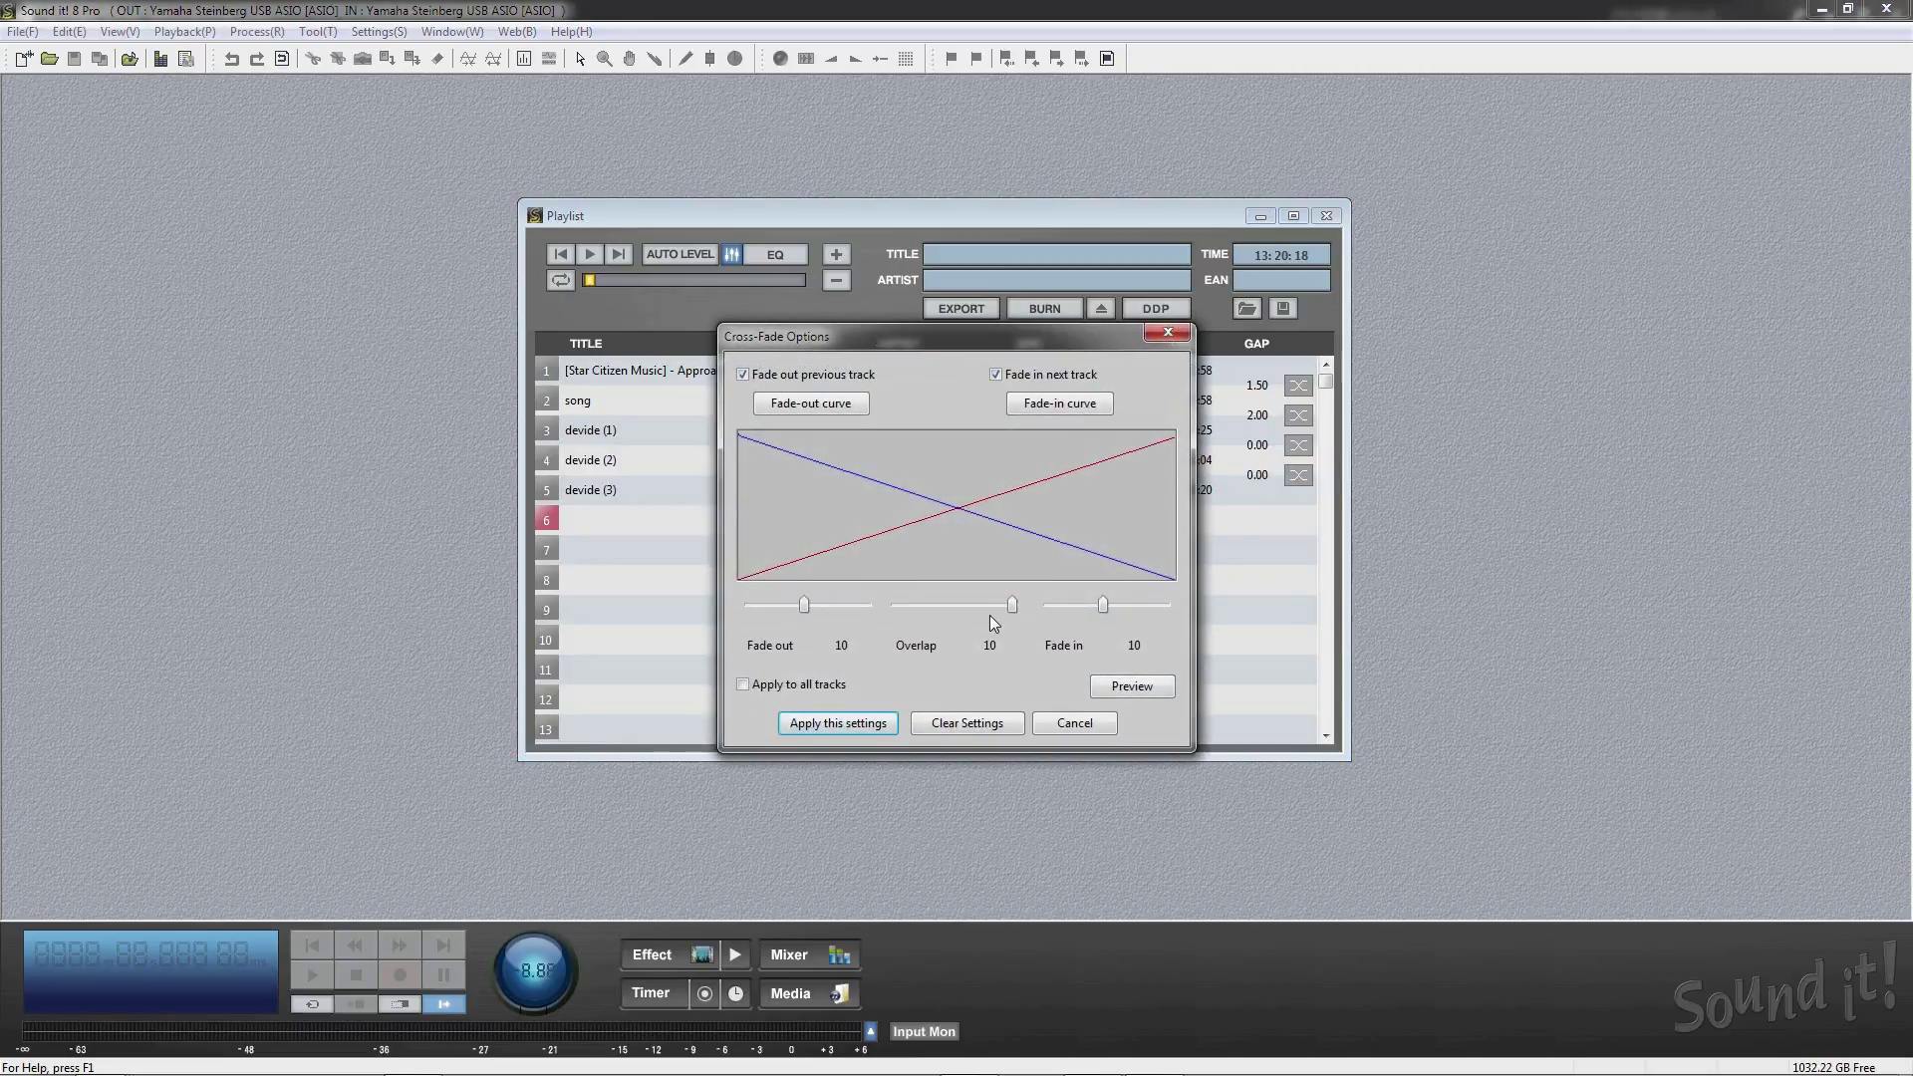
click(992, 607)
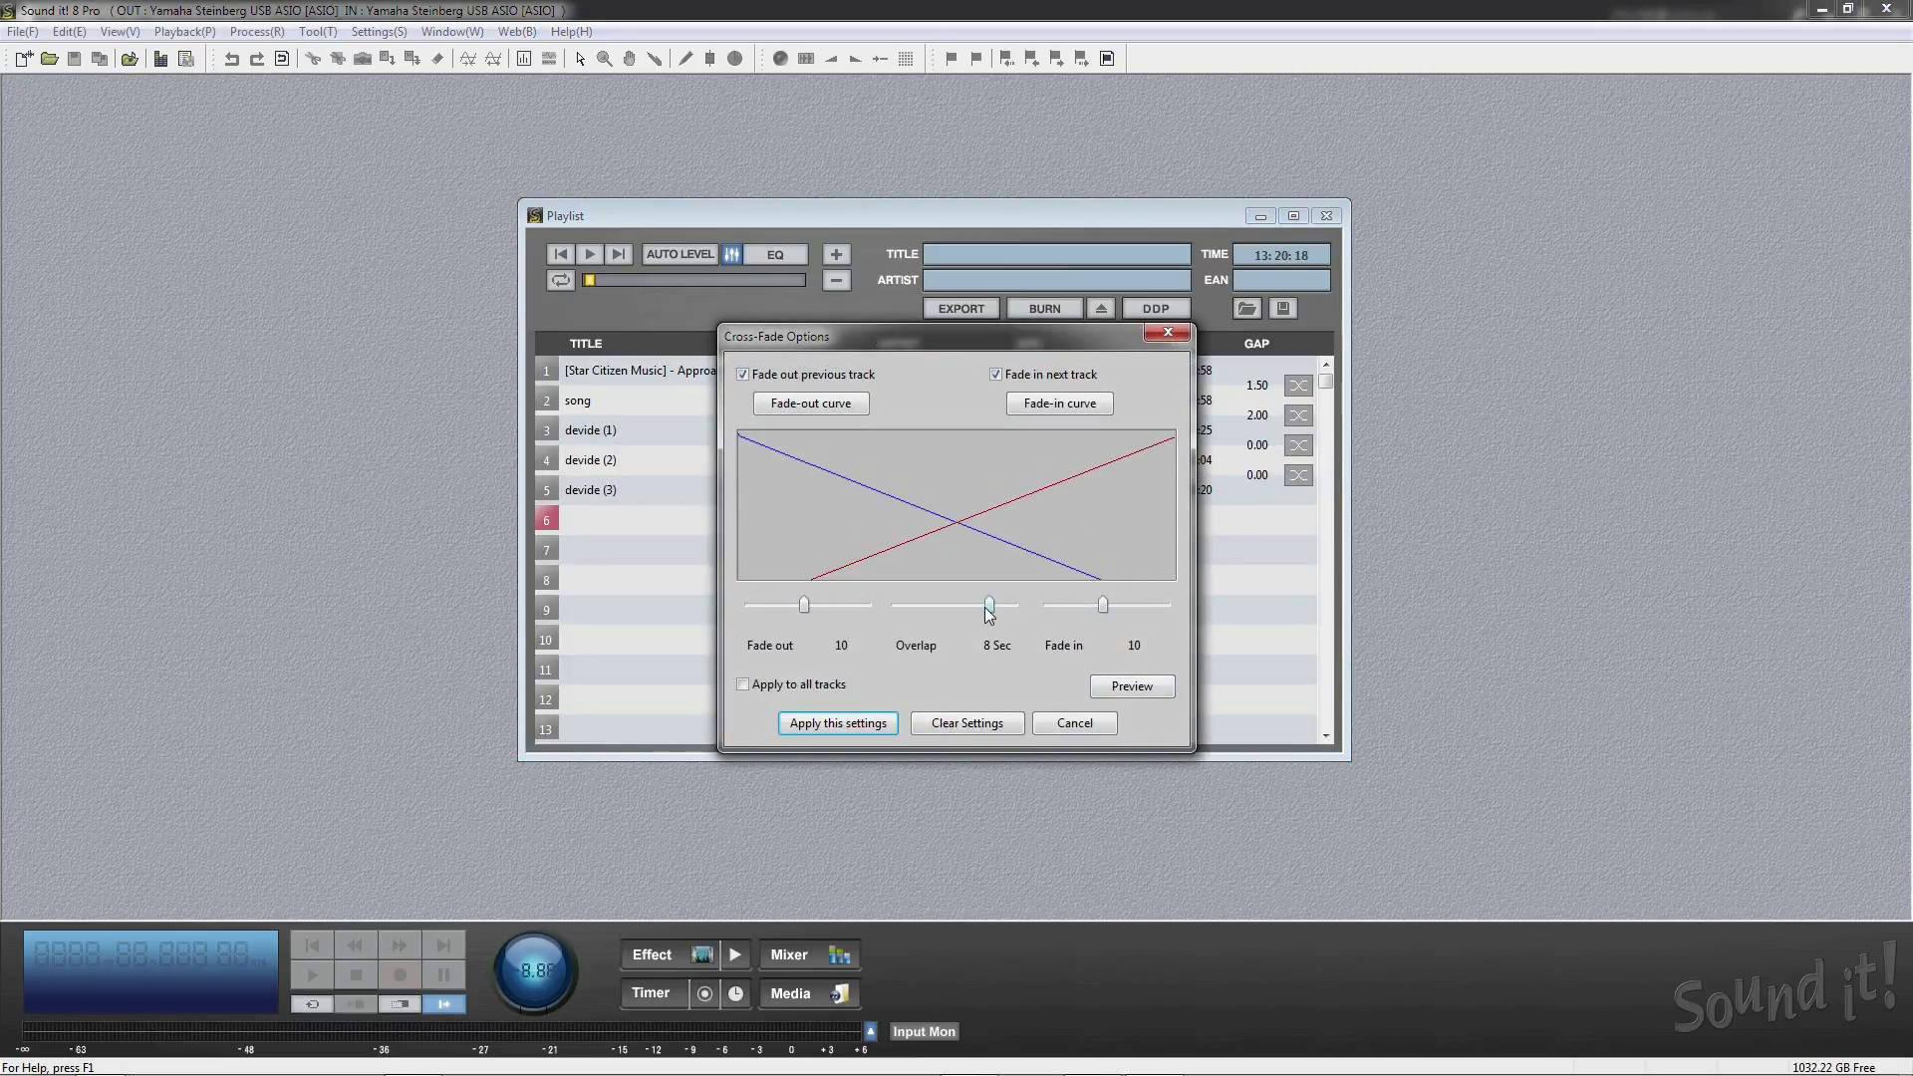
mouse_move(987, 611)
mouse_down()
mouse_move(958, 612)
mouse_move(1000, 609)
mouse_up()
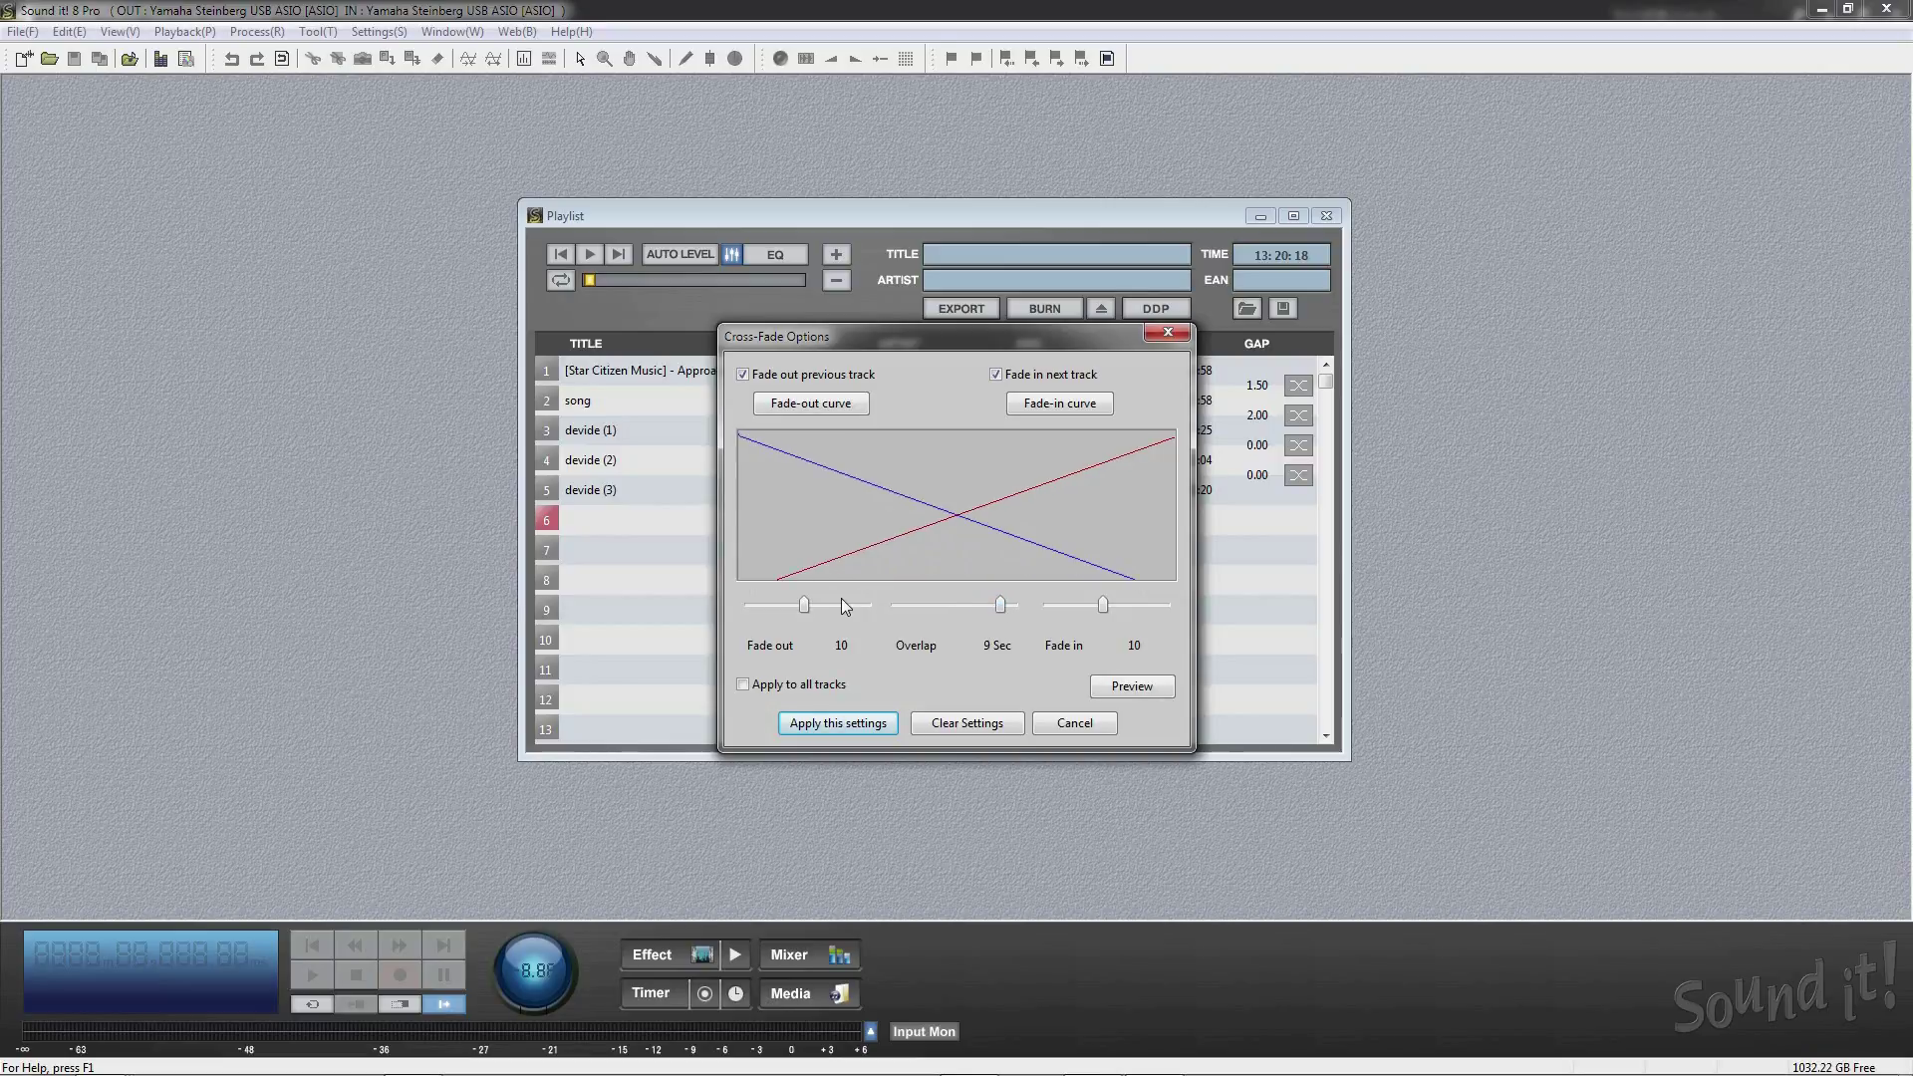
click(829, 604)
click(843, 604)
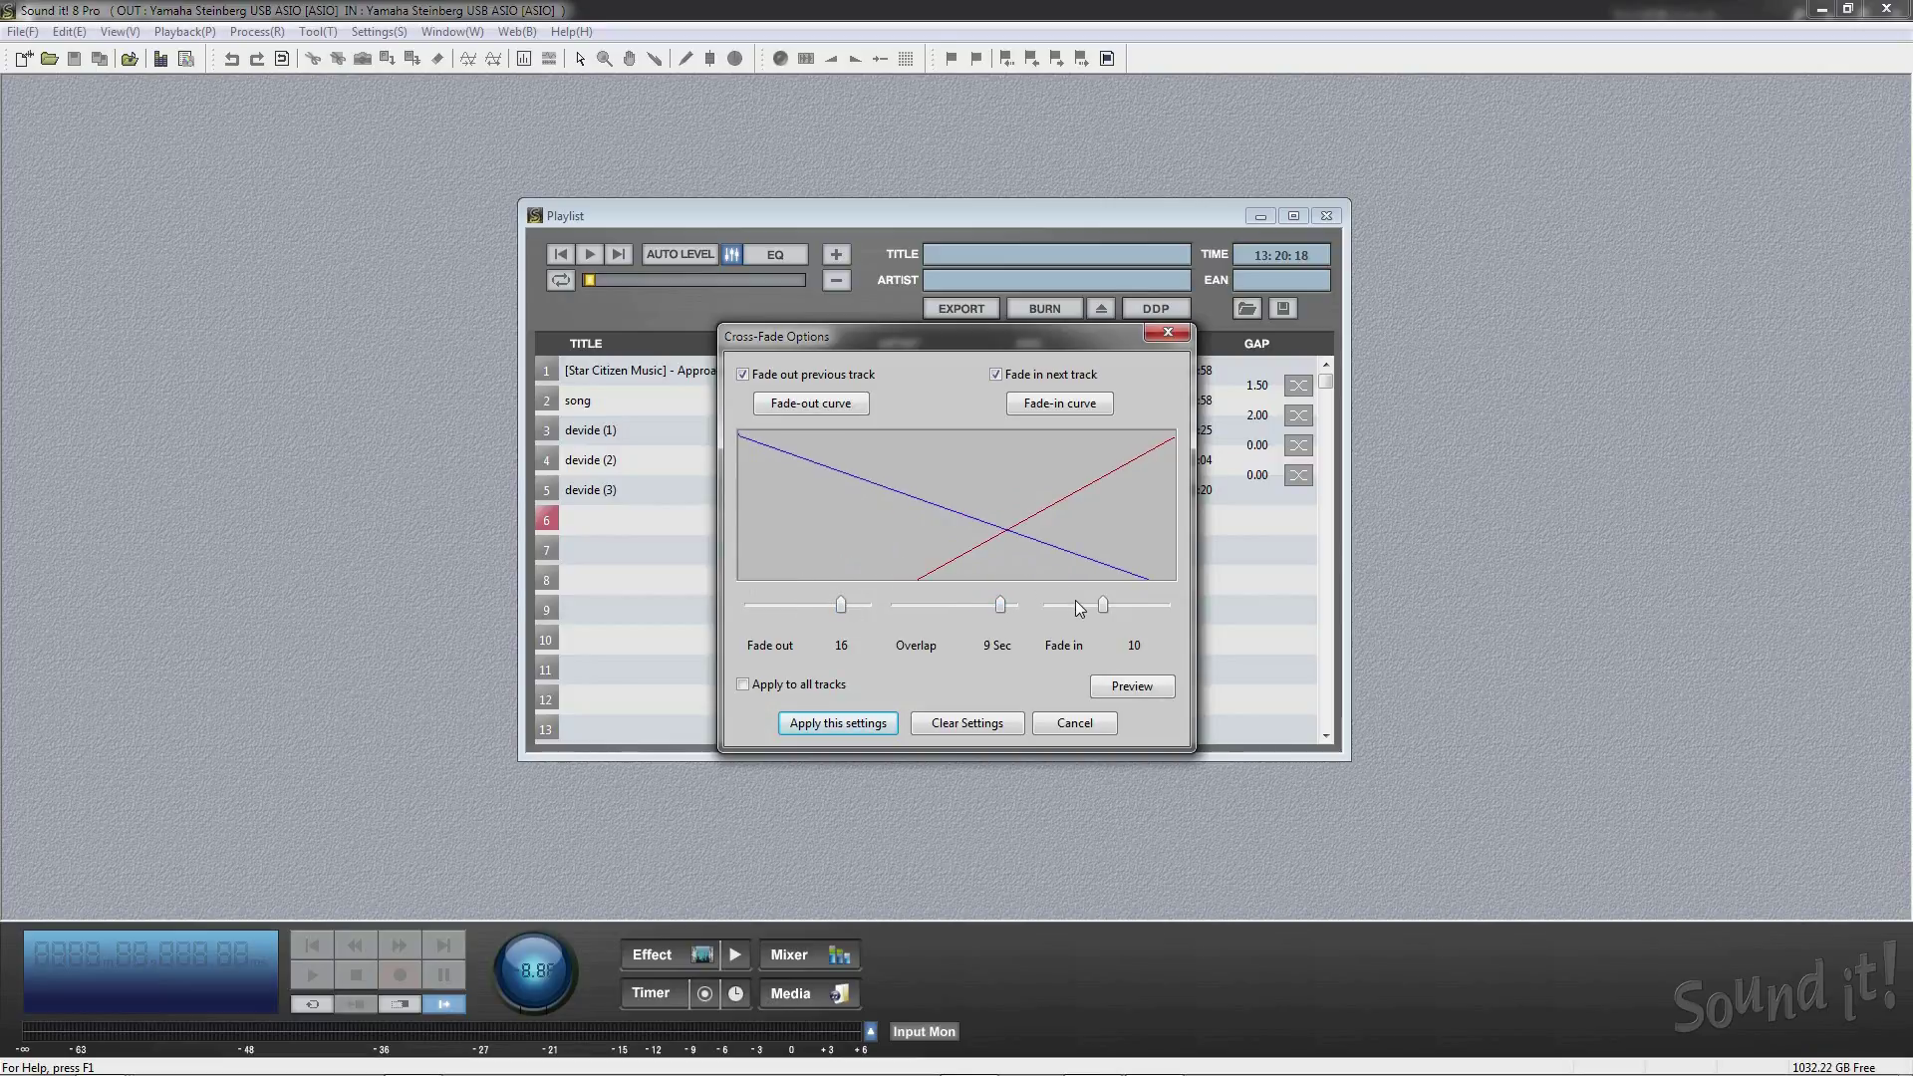
click(1079, 605)
click(1128, 605)
click(1136, 606)
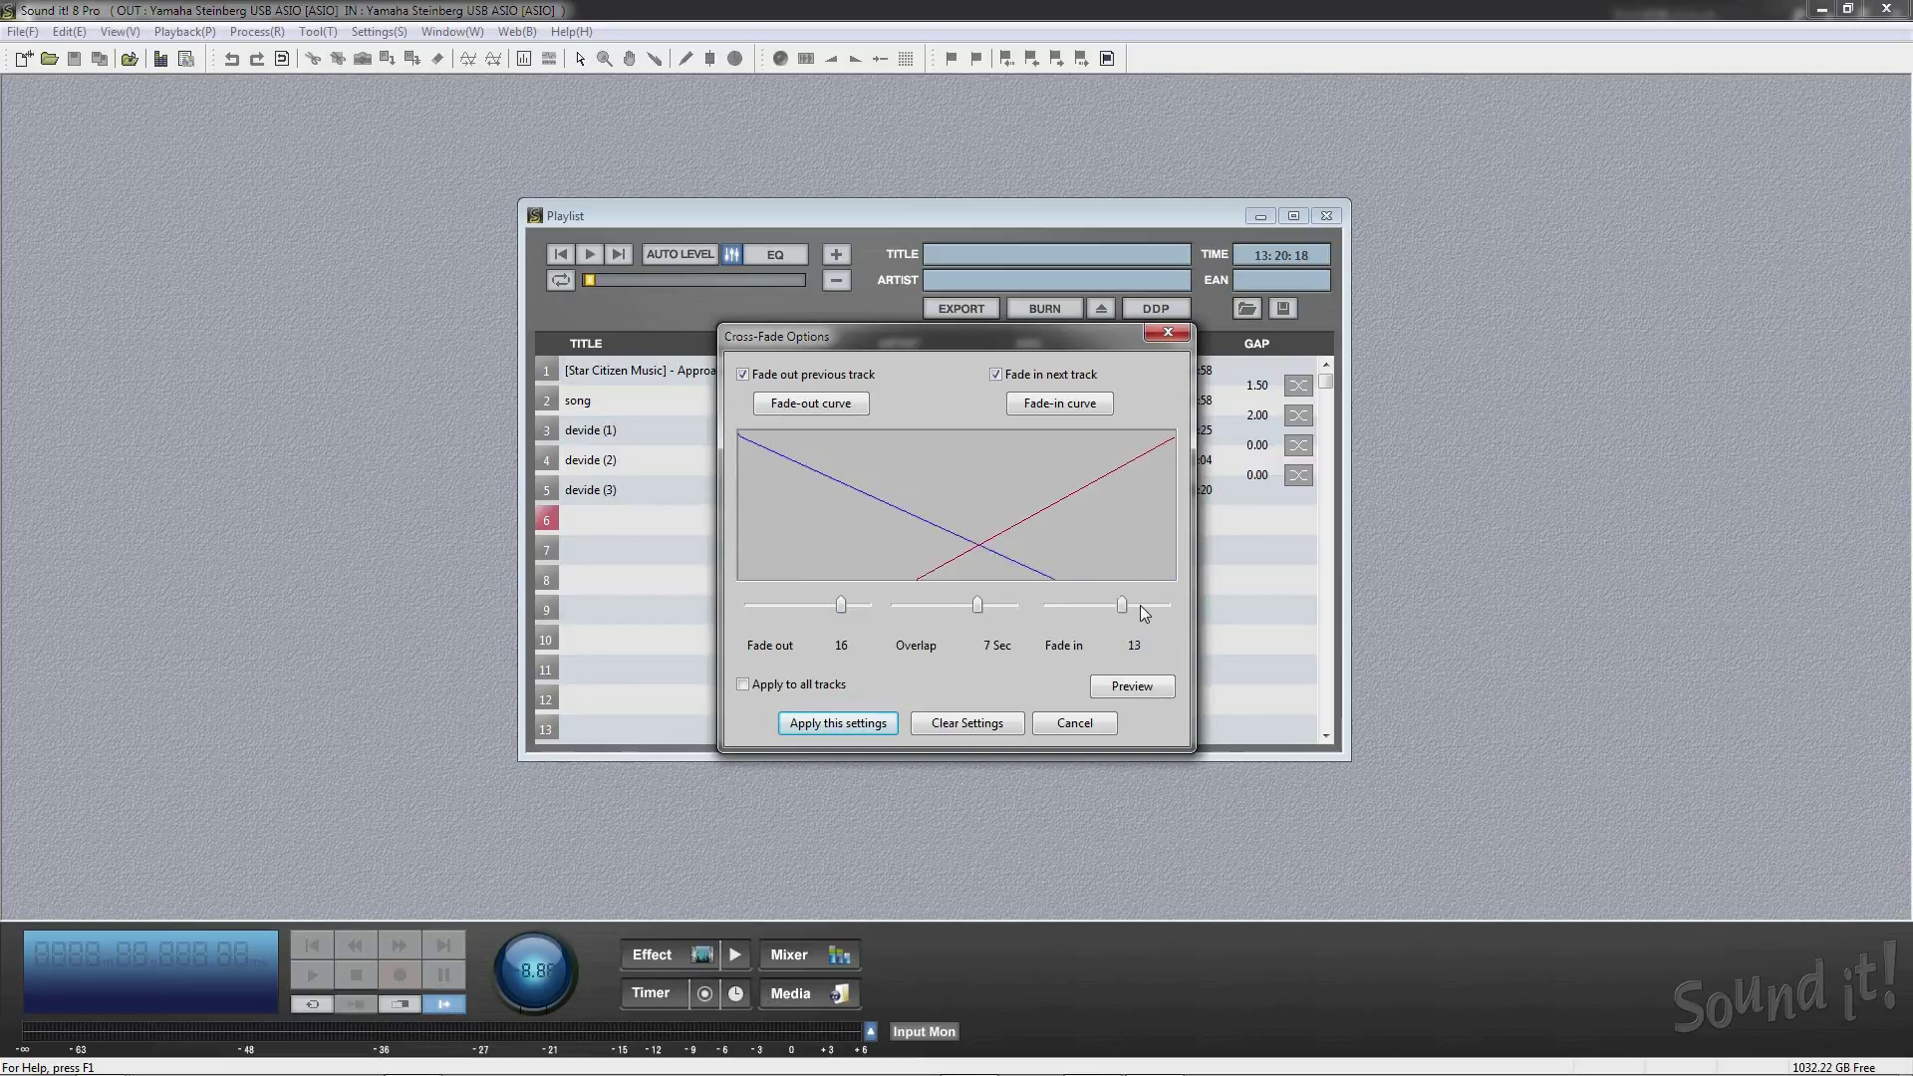
click(1141, 606)
click(1130, 606)
- Bend both the fade-in and fade-out into curves
click(1036, 410)
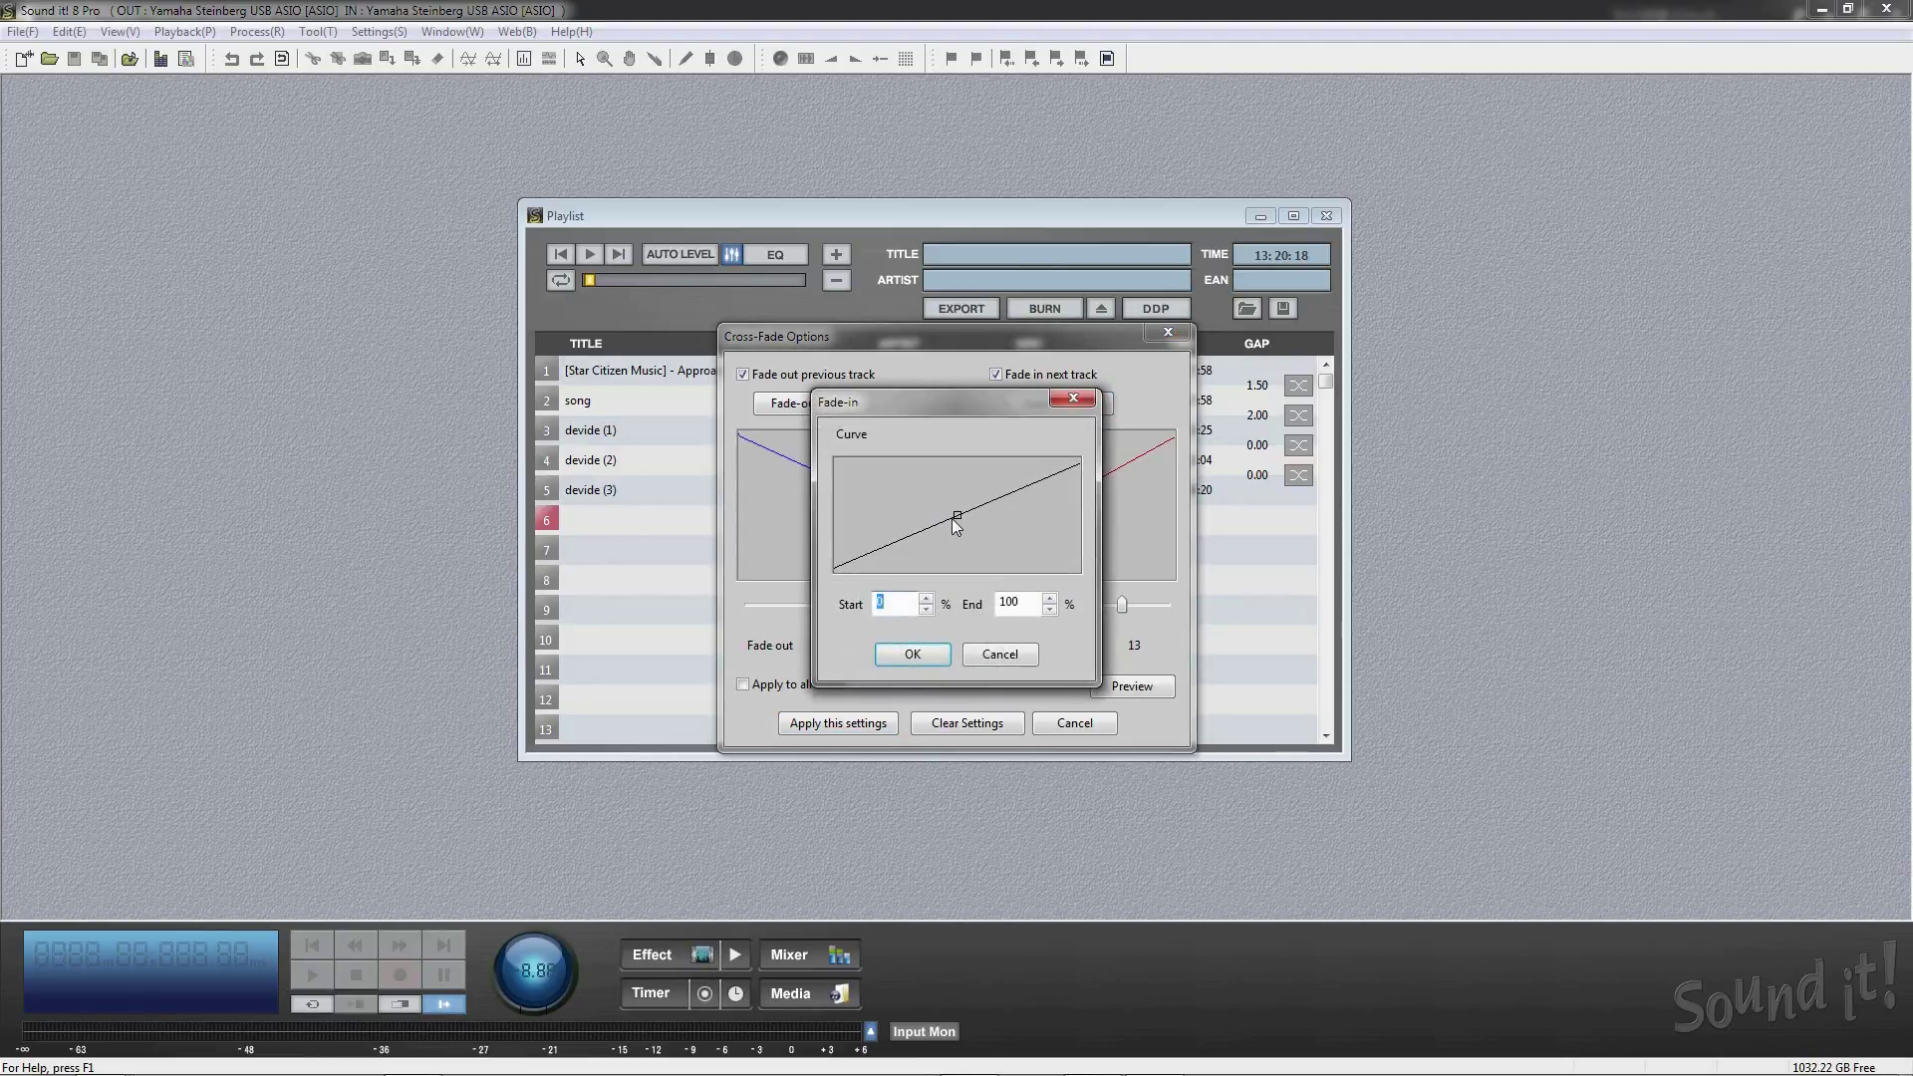
drag(954, 518, 978, 534)
click(912, 654)
click(827, 402)
drag(936, 522, 919, 526)
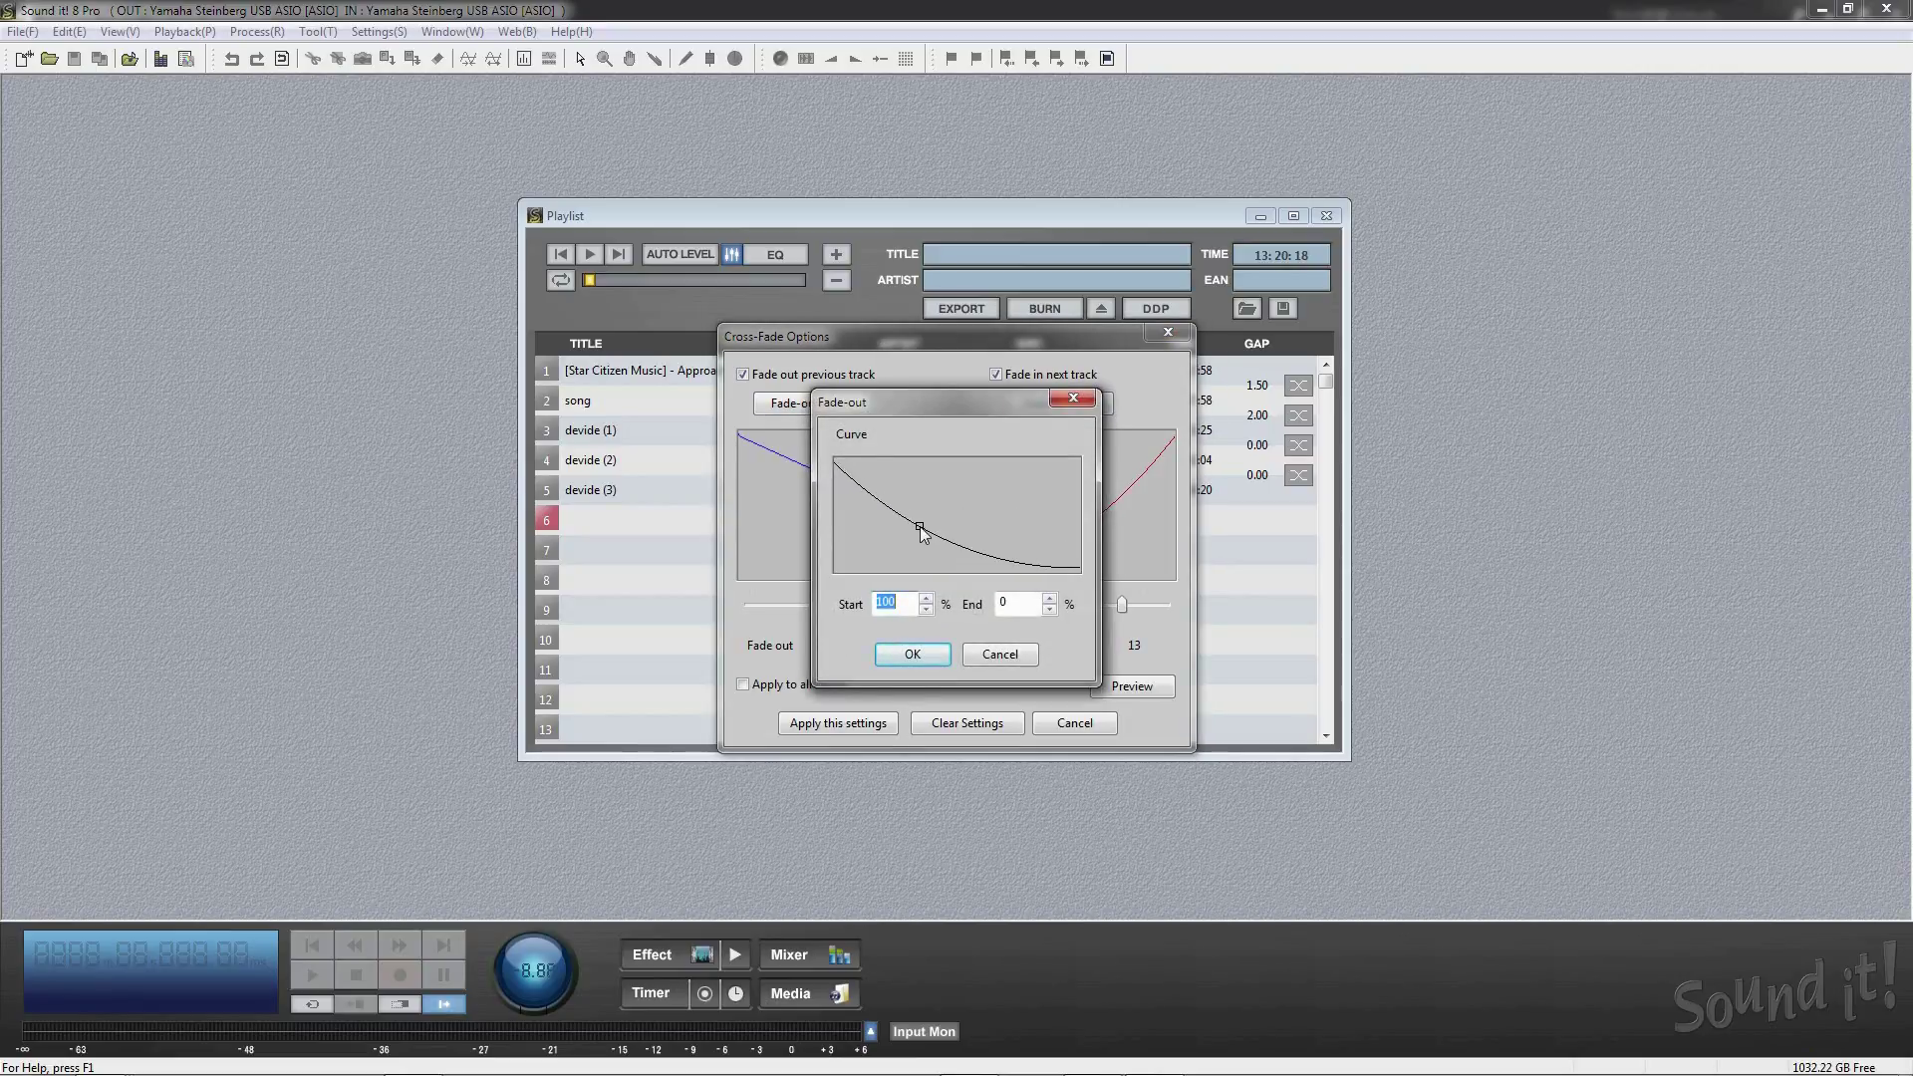
click(909, 654)
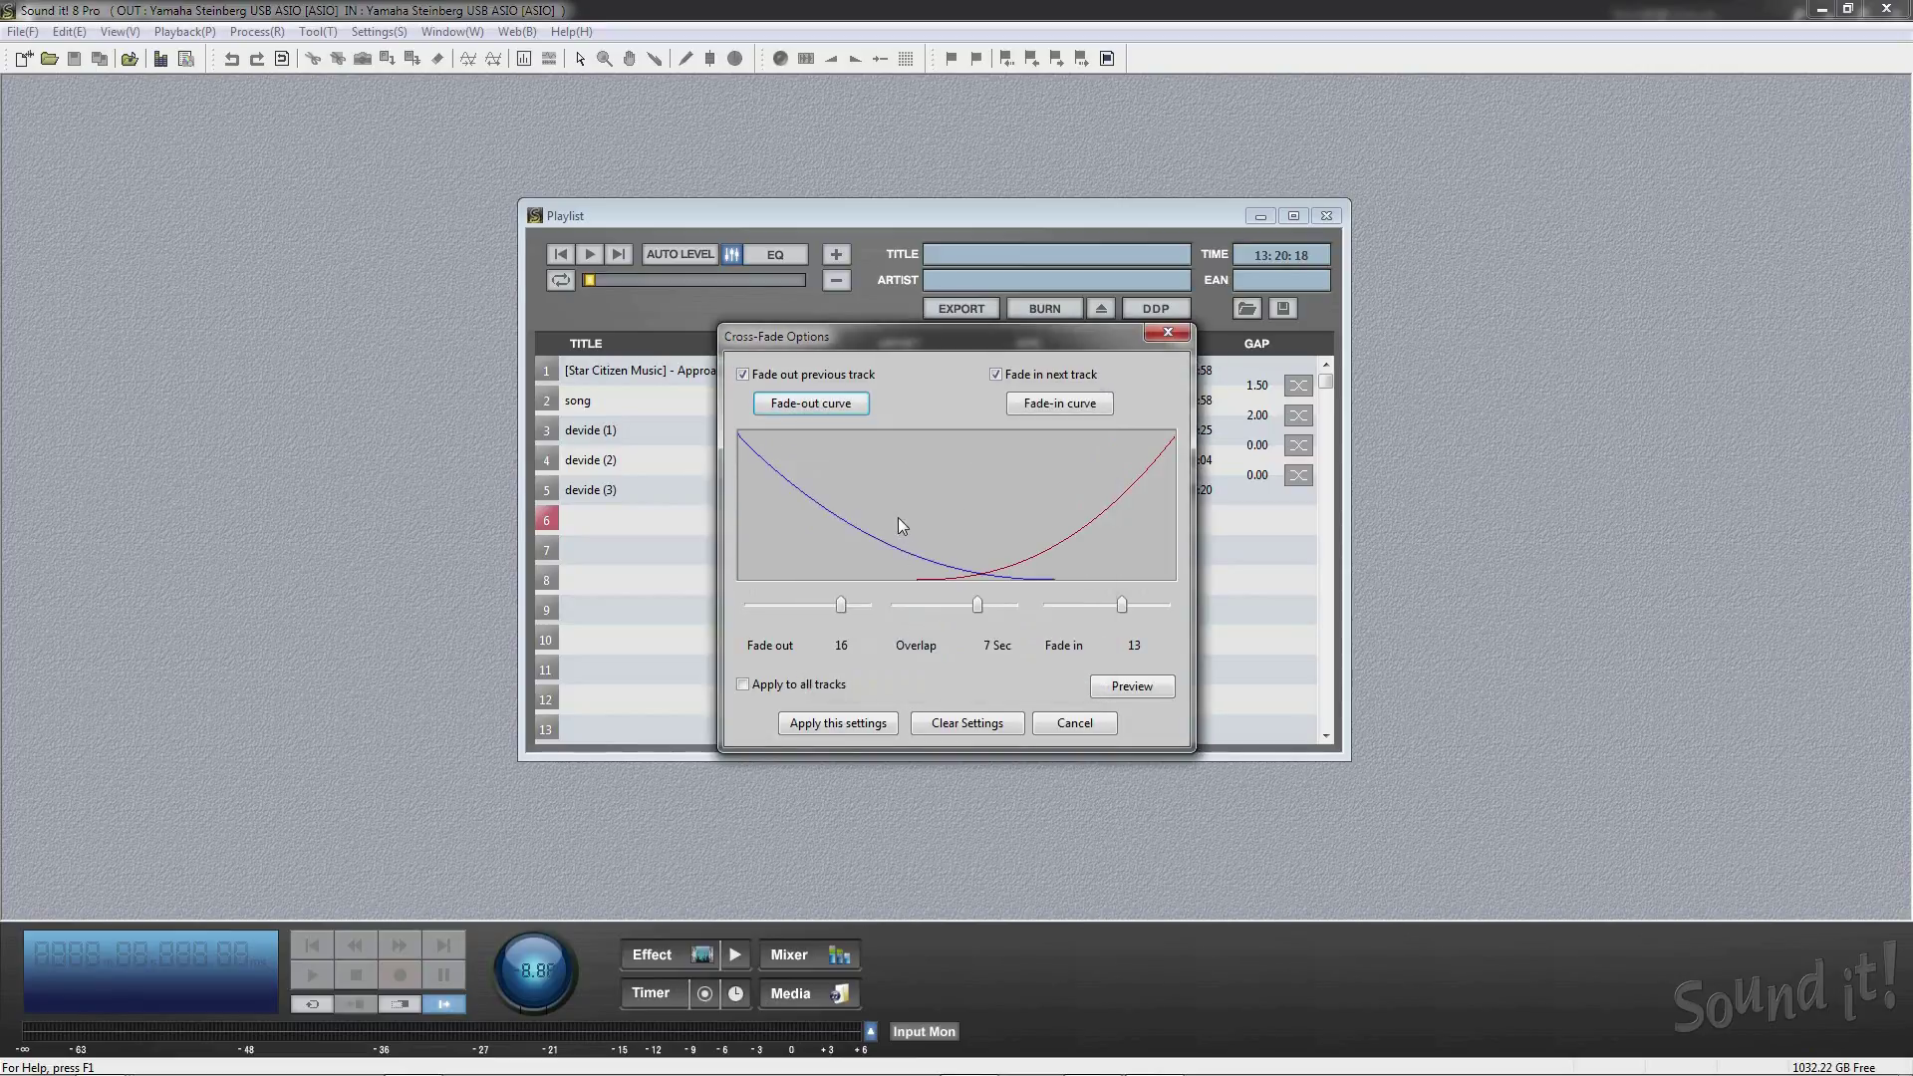
- Settle the cross-fade at fade out 11, overlap 9 sec and fade in 11
drag(978, 606, 1032, 607)
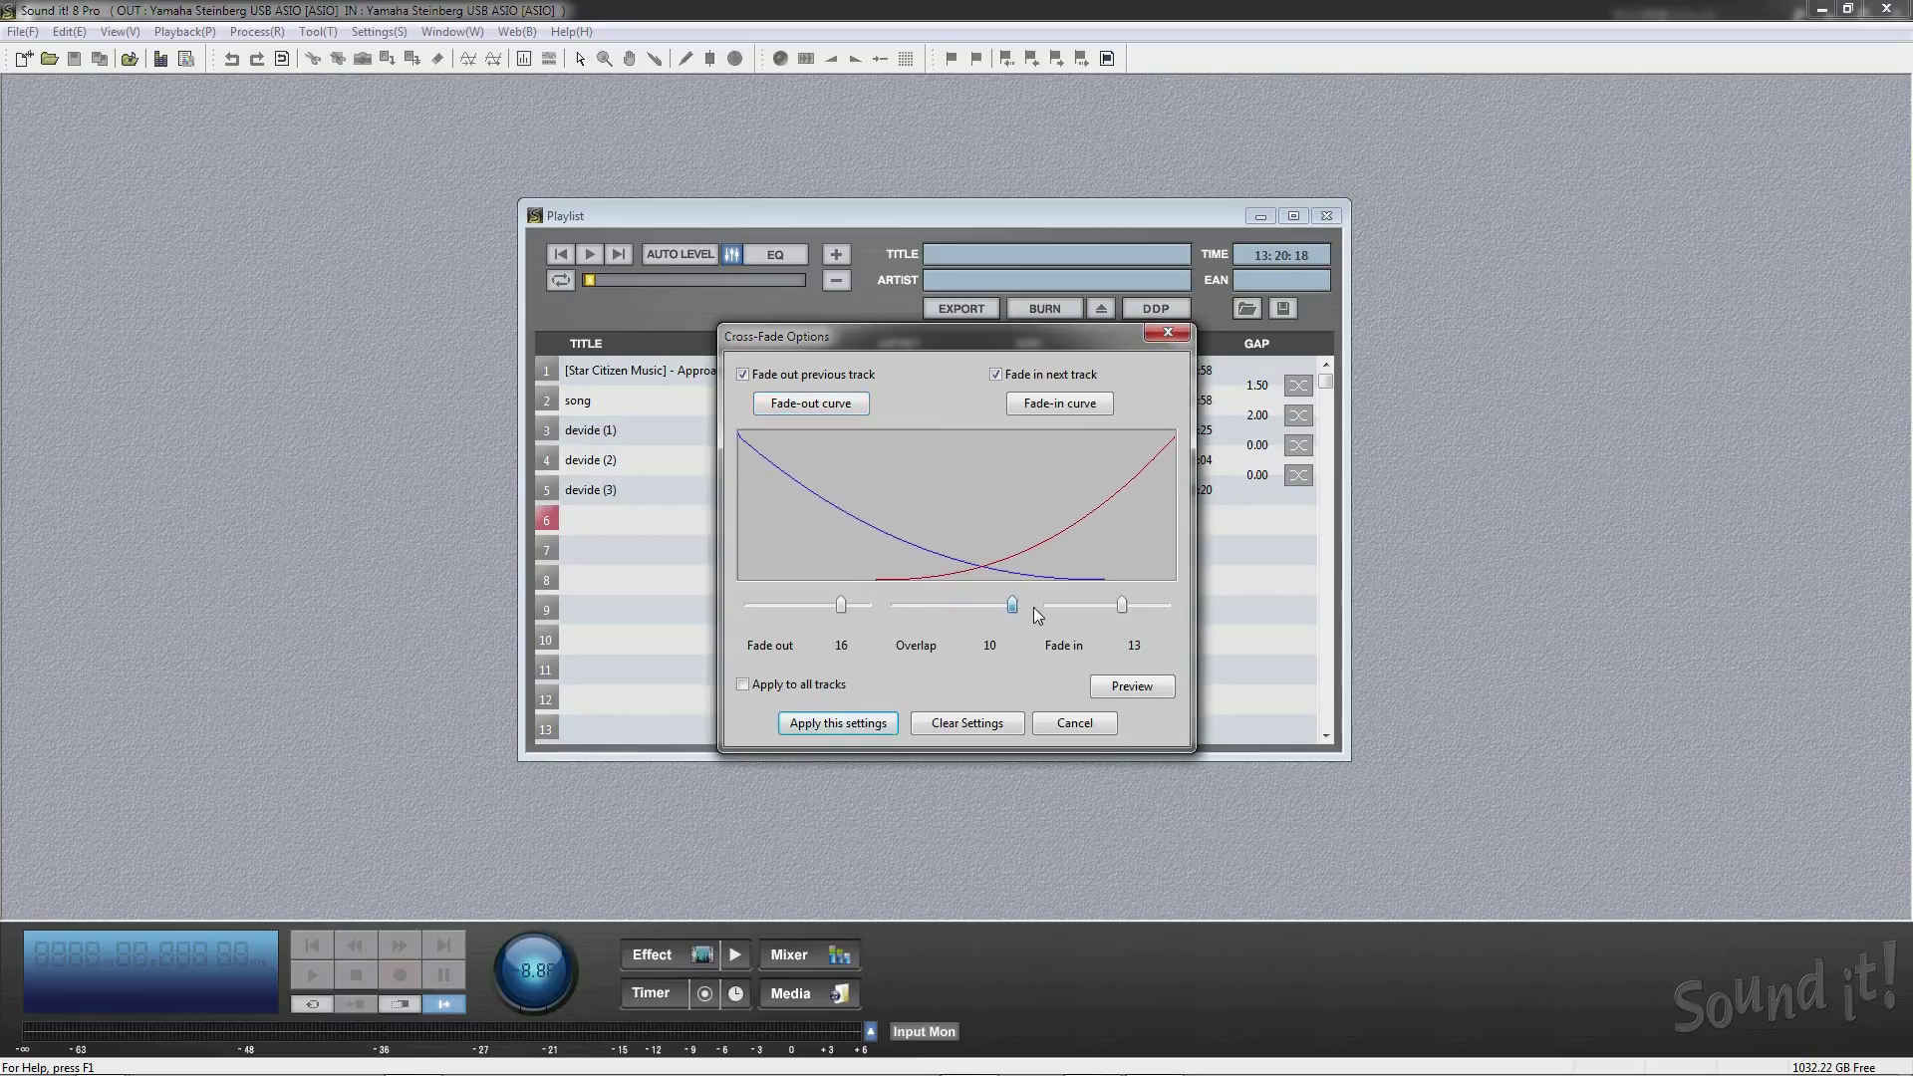
click(848, 606)
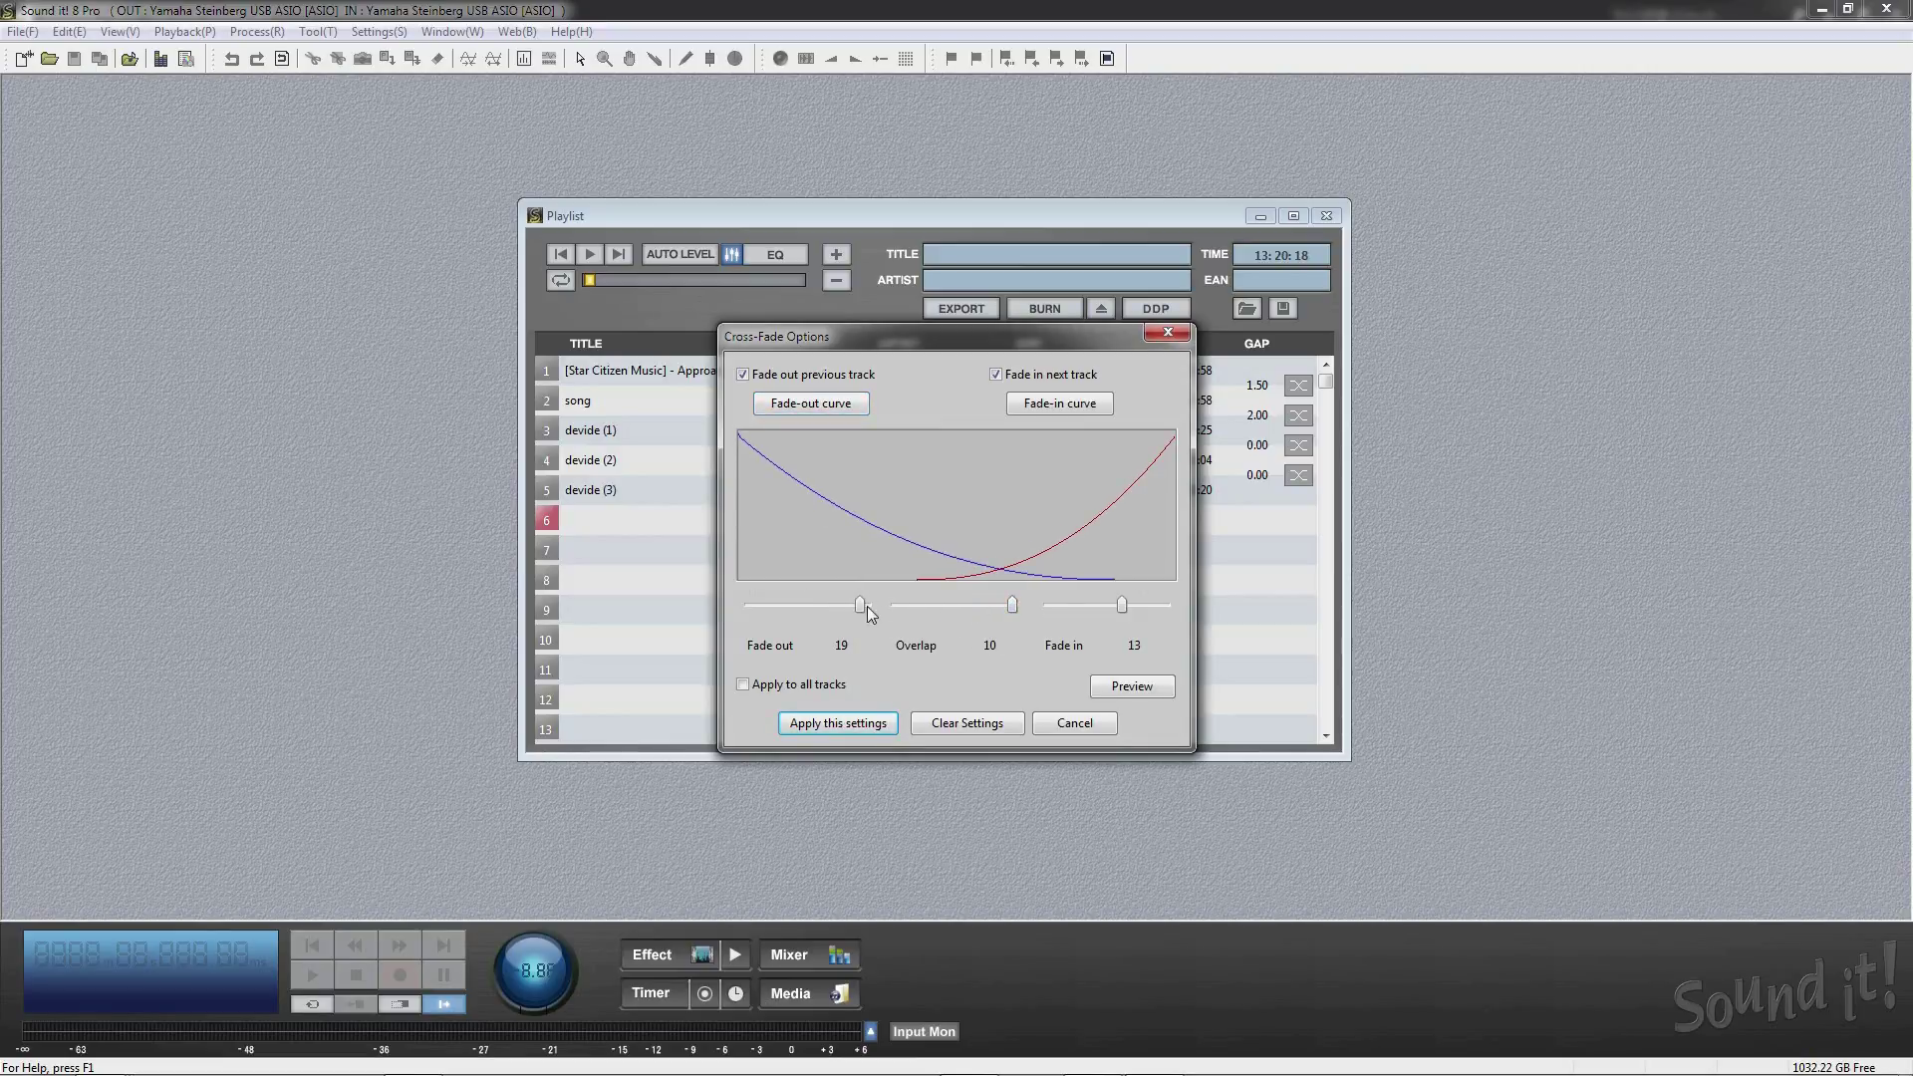
drag(867, 606, 816, 610)
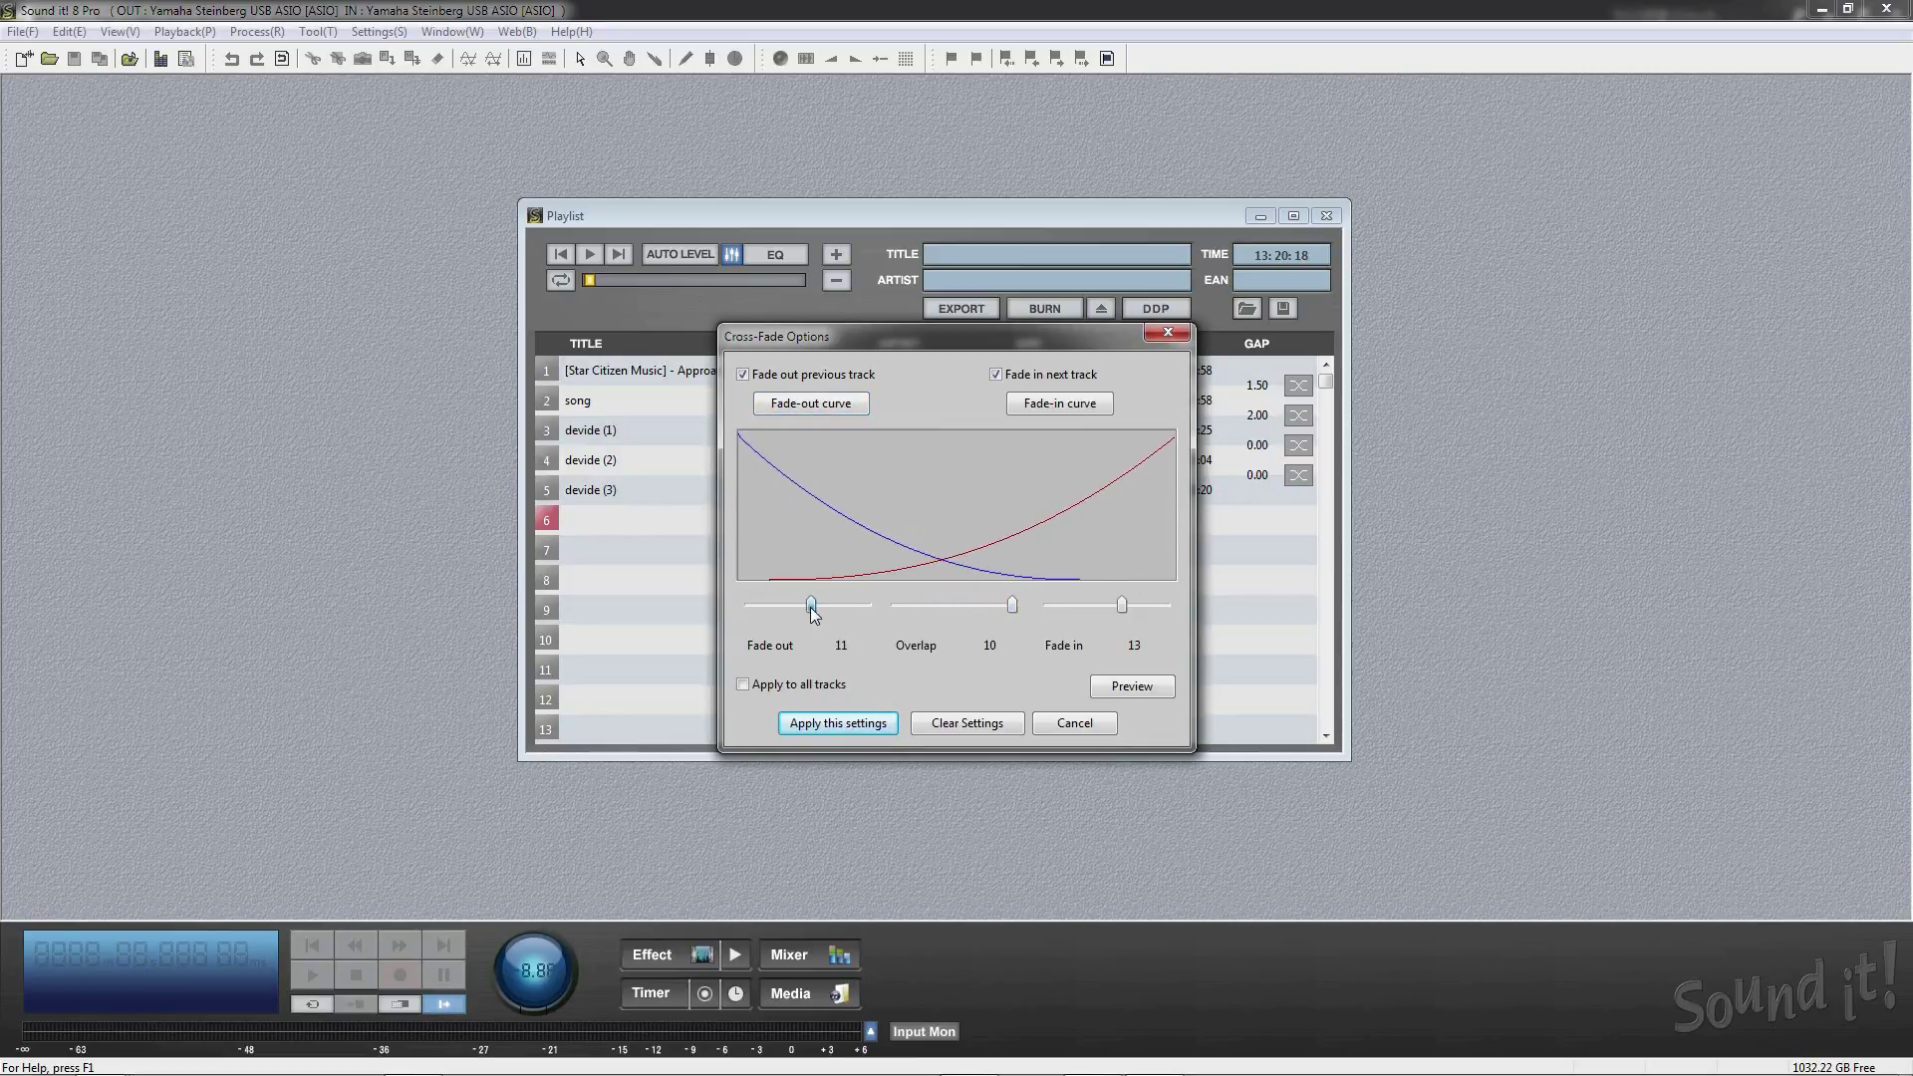
drag(1123, 606, 1110, 607)
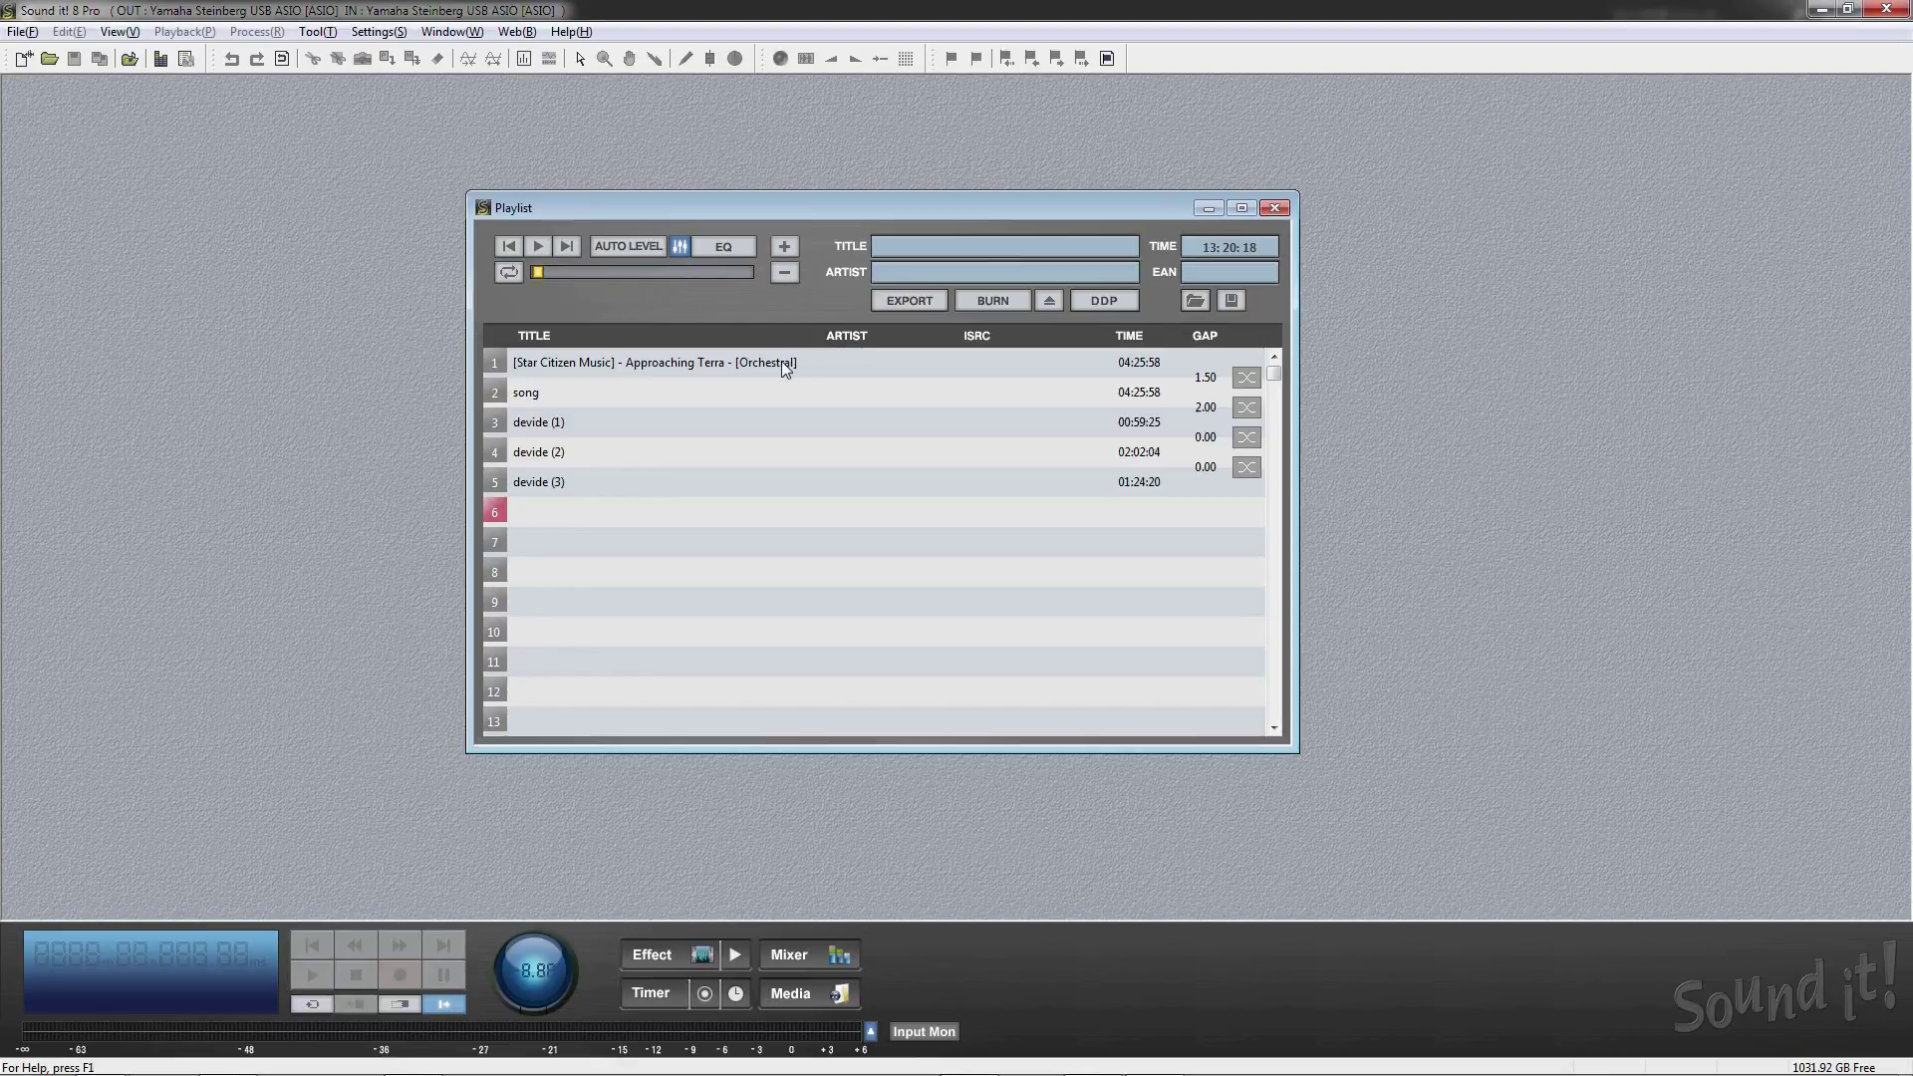
- Remove the [Star Citizen Music] prefix, leaving the first title Approaching Terra - [Orchestral]
double_click(782, 362)
drag(630, 362, 470, 361)
key(Delete)
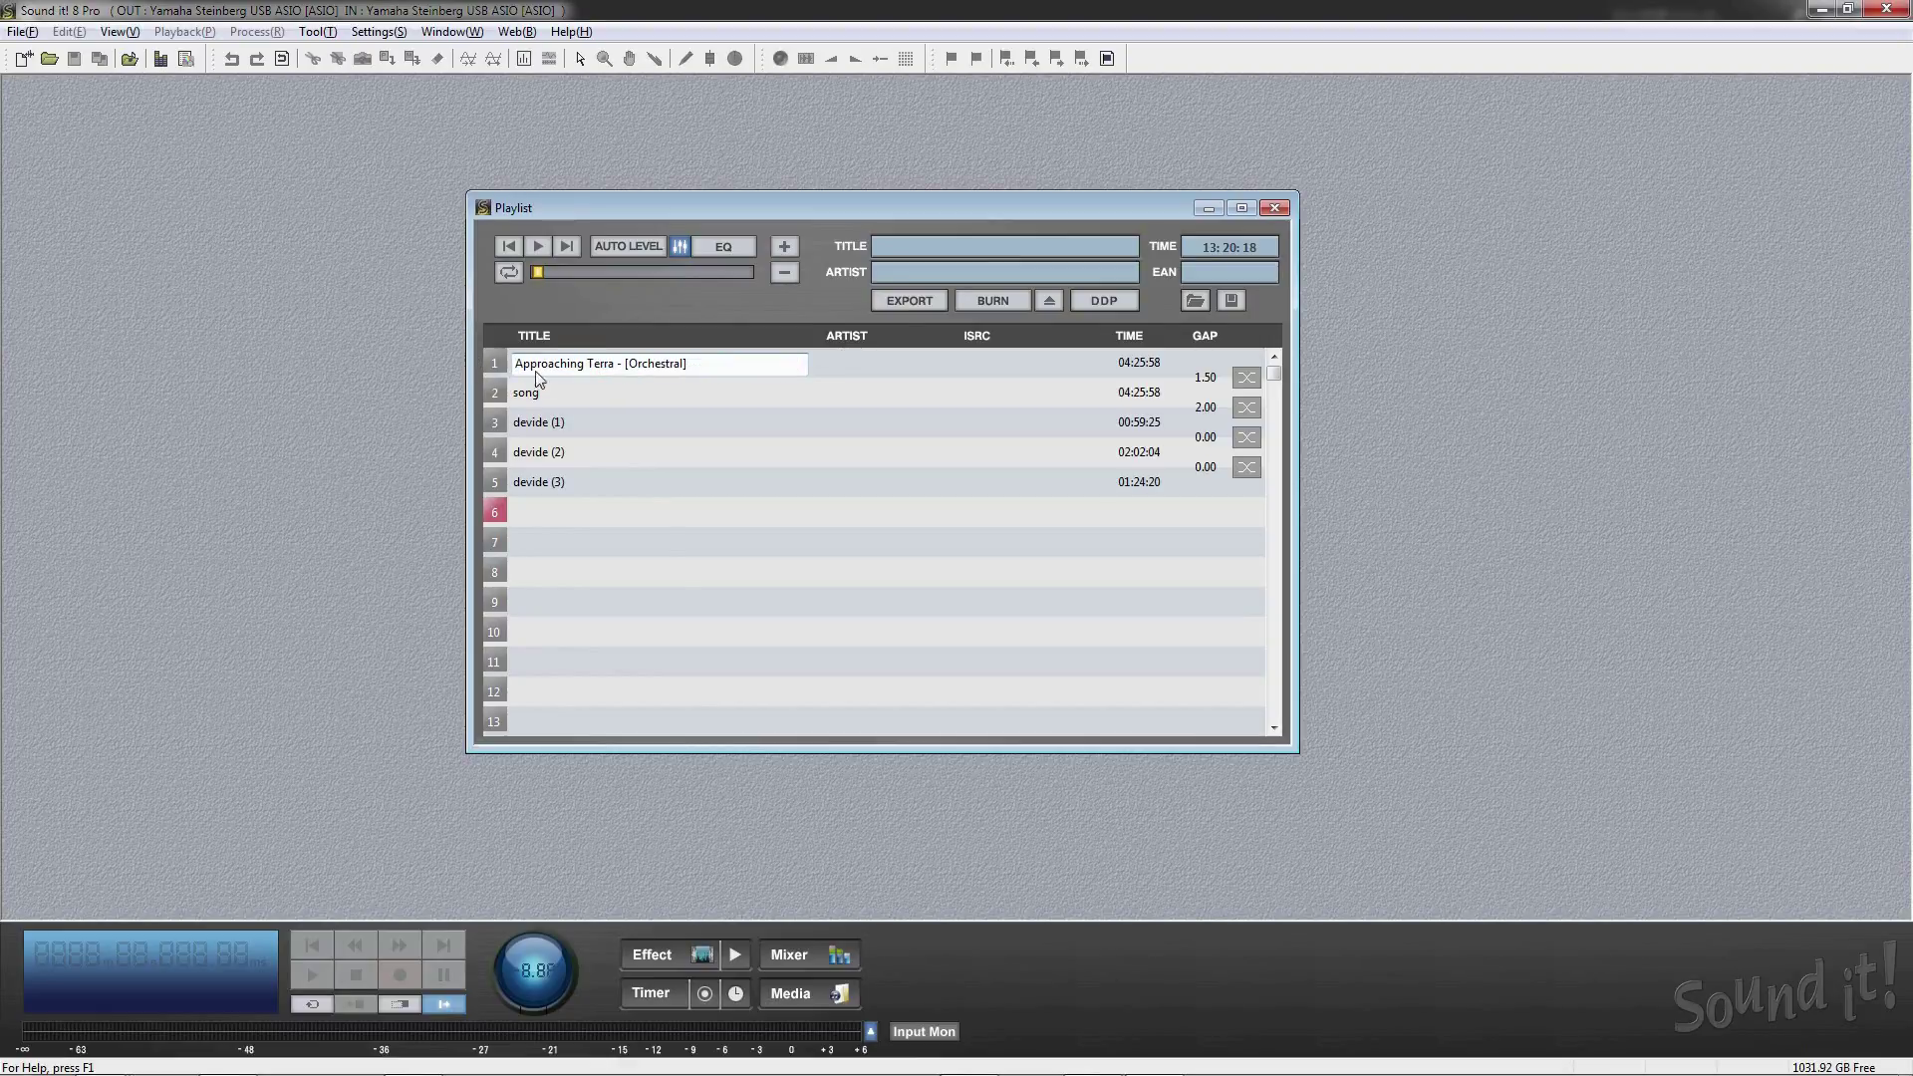
click(626, 392)
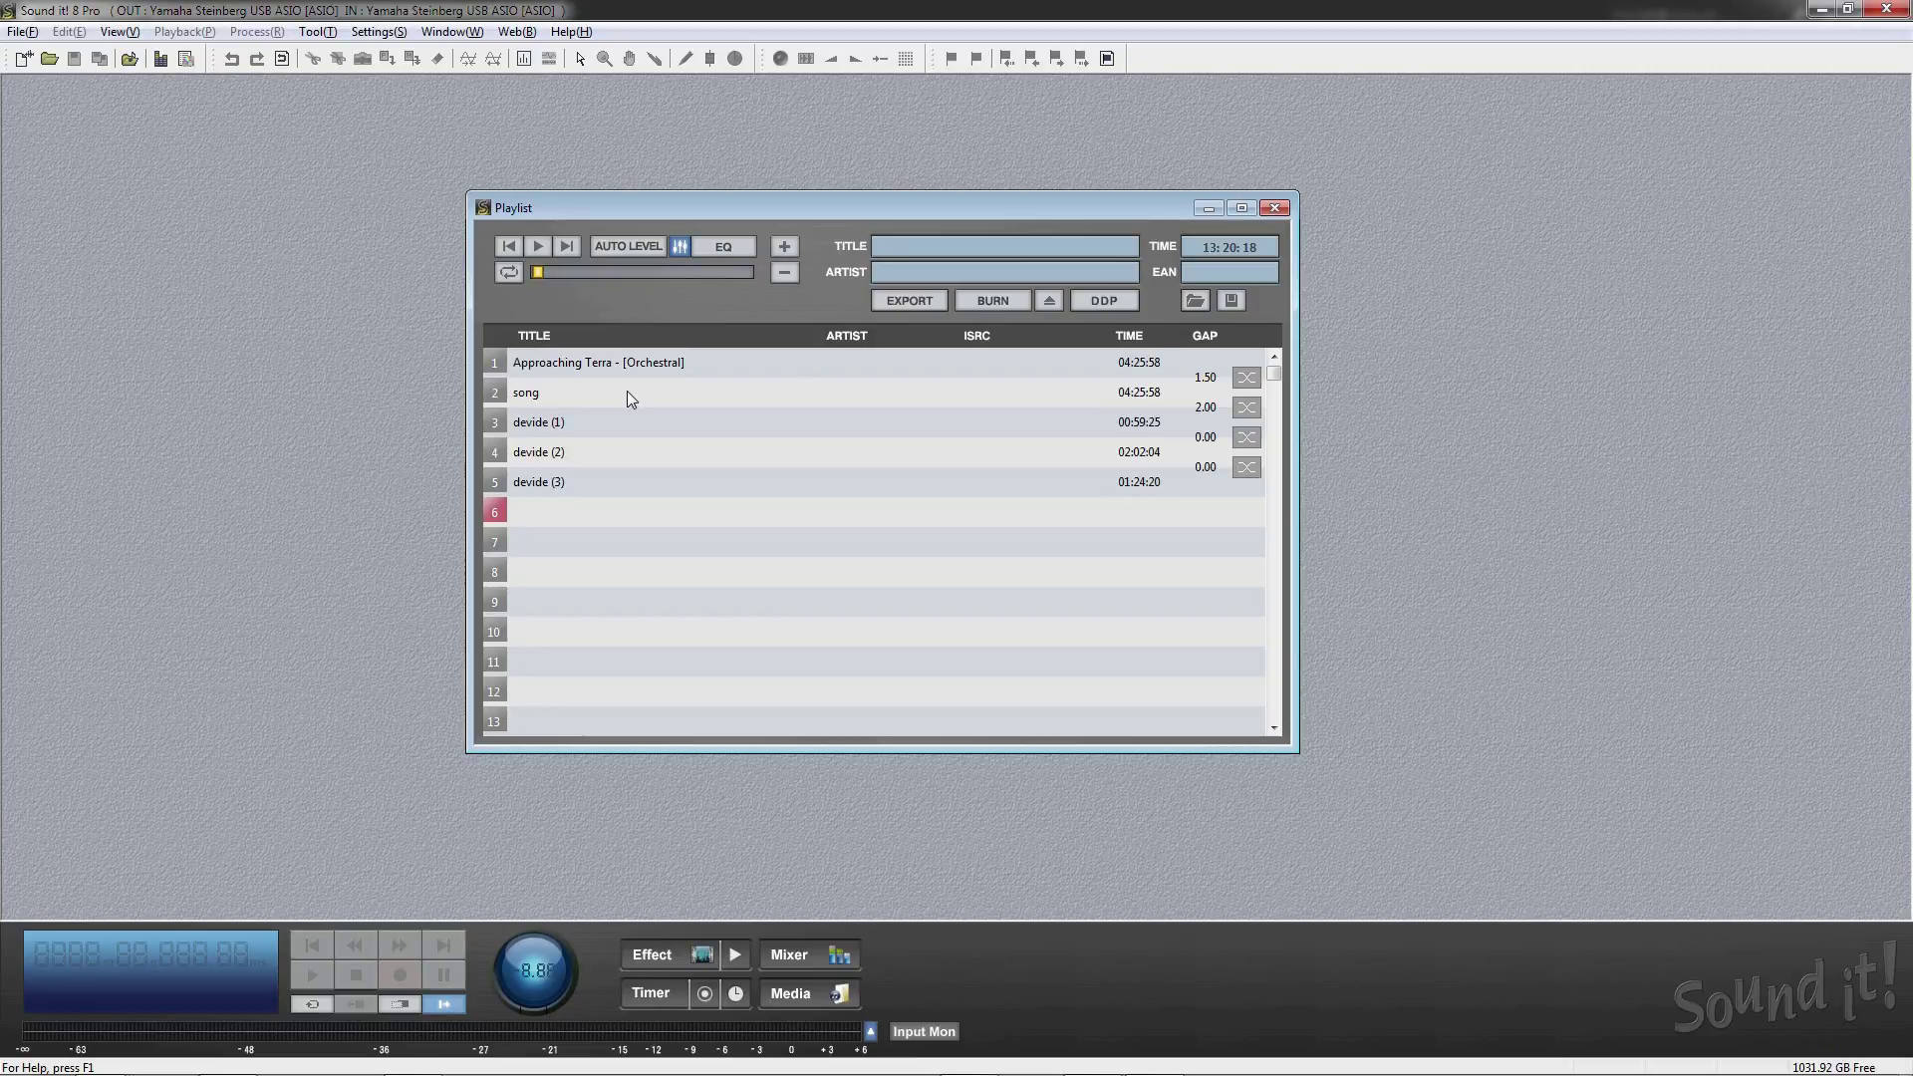
- Enter INTERNET as the artist for Song 2 and the fourth track
click(627, 393)
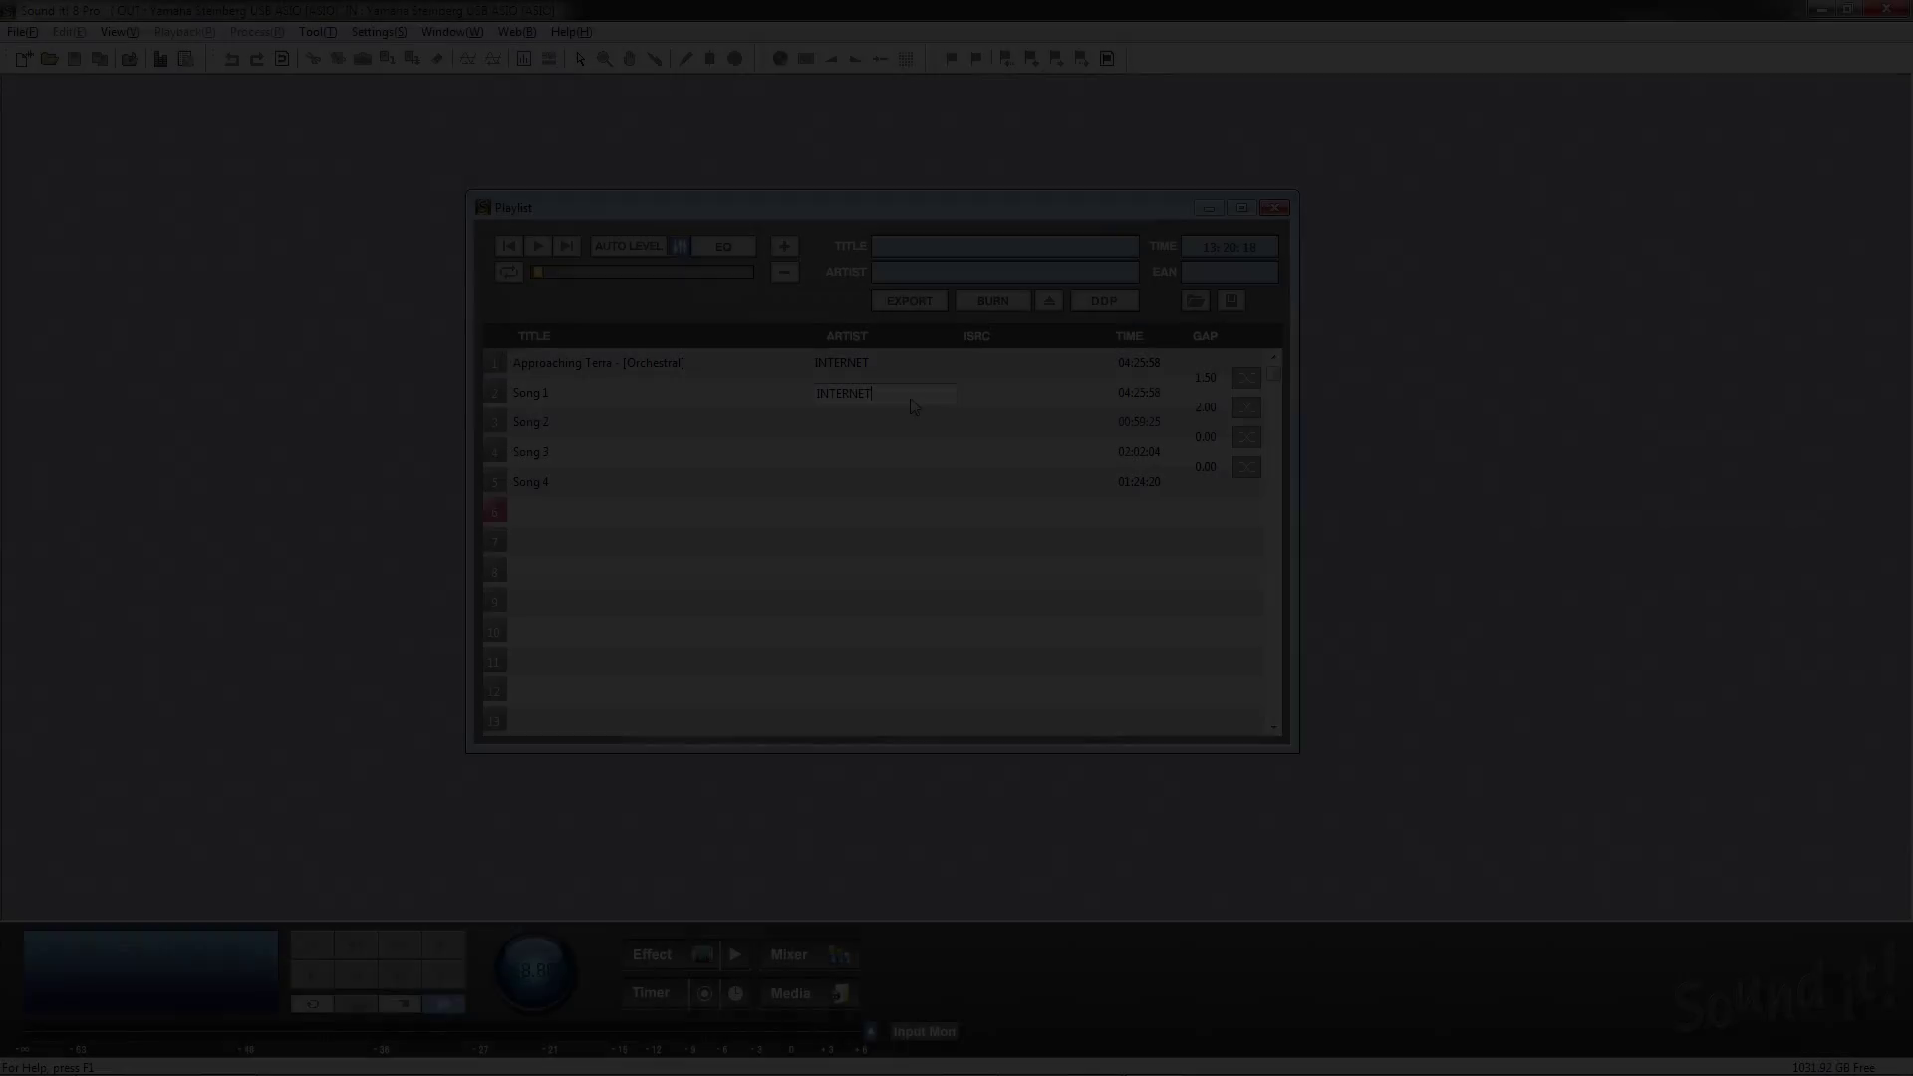
text(INTERNET)
key(Return)
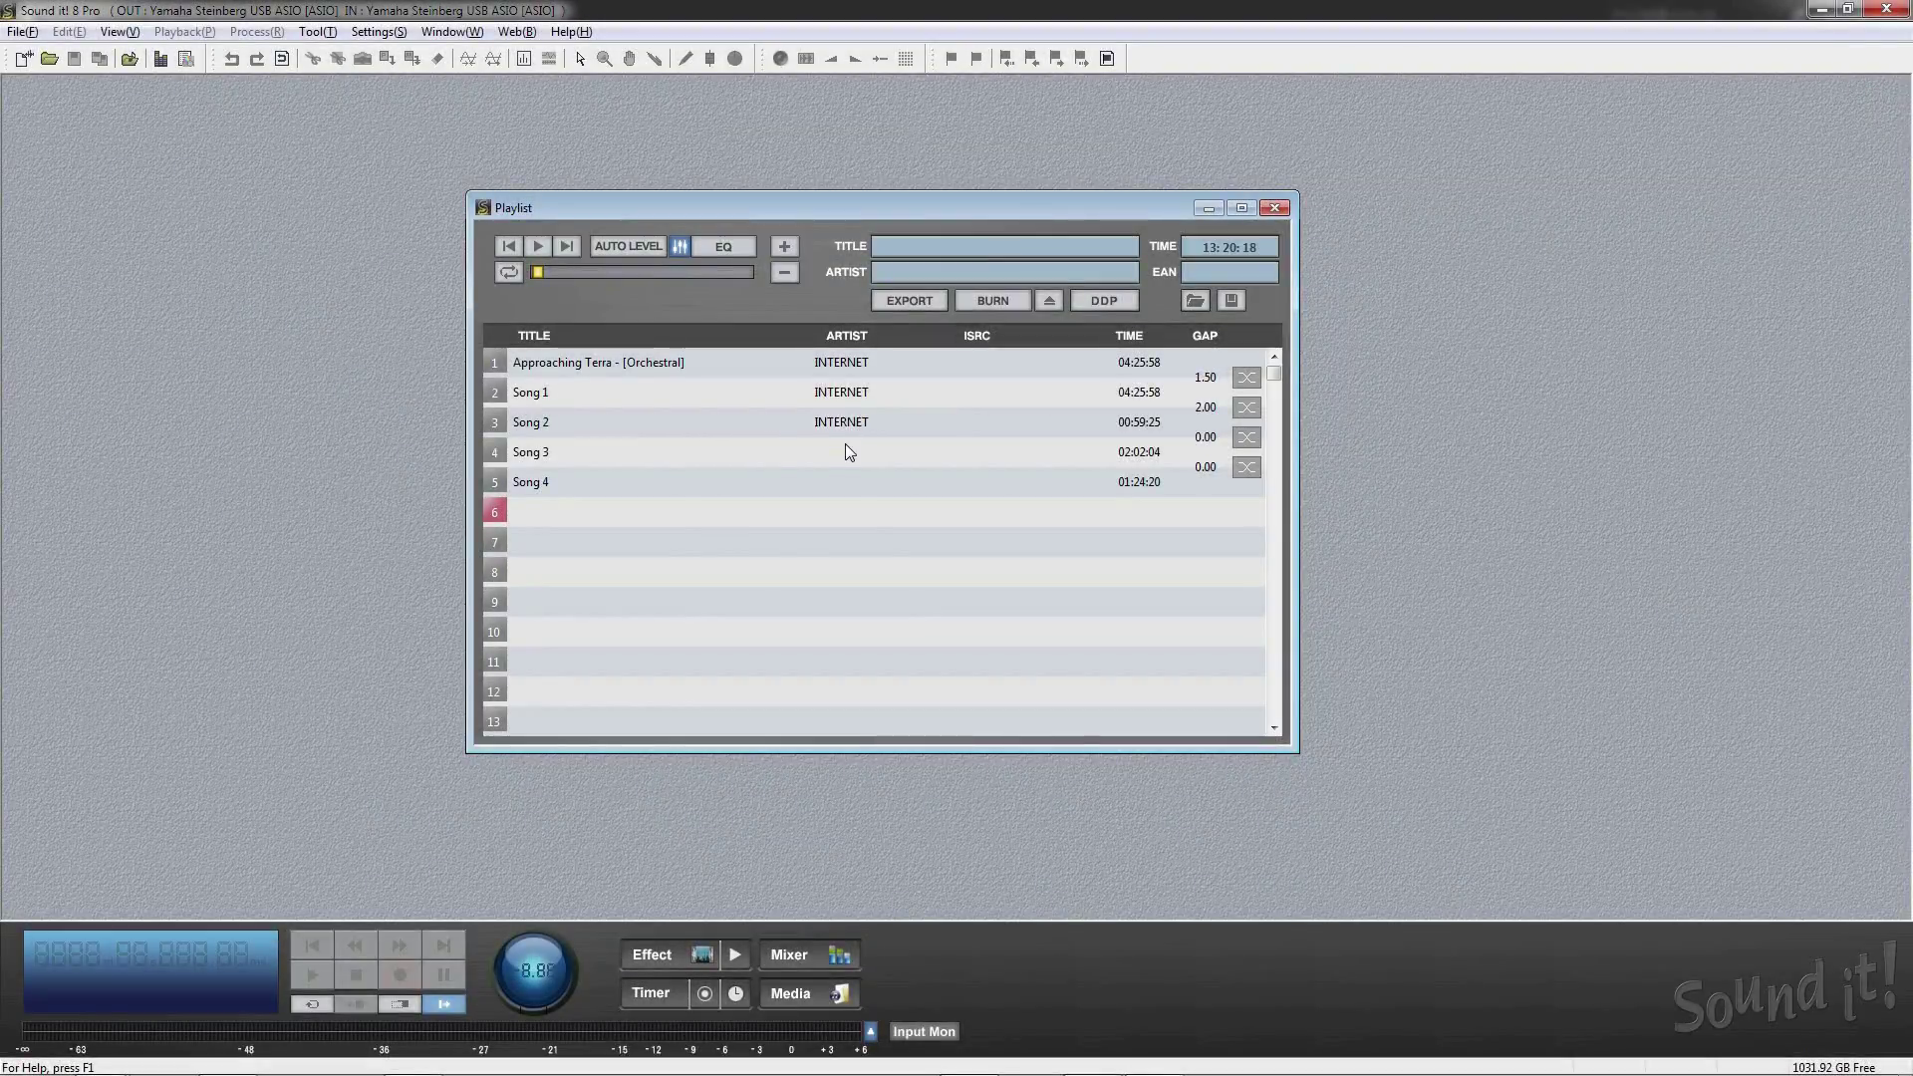
double_click(840, 446)
text(INTERNET)
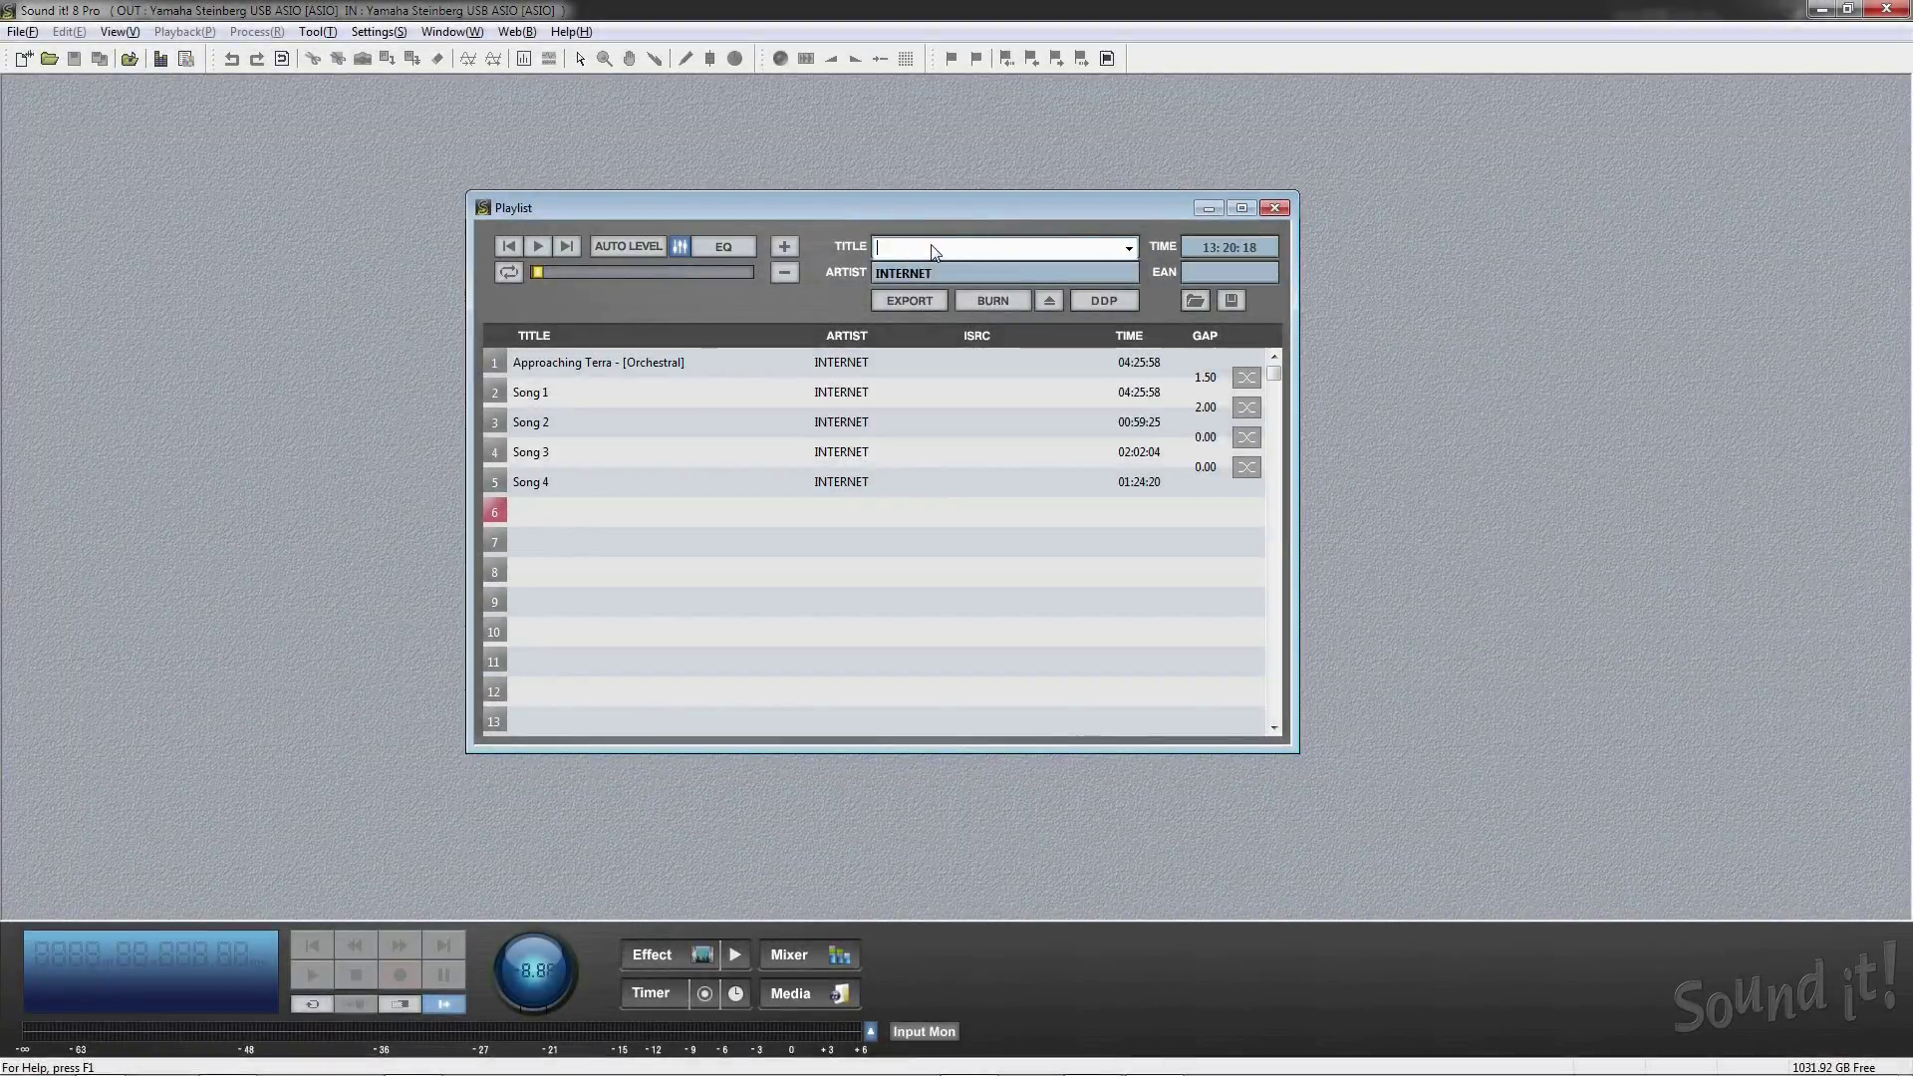
- Title the CD 'Sound it Demo'
click(934, 249)
text(Sound it Demo)
key(Return)
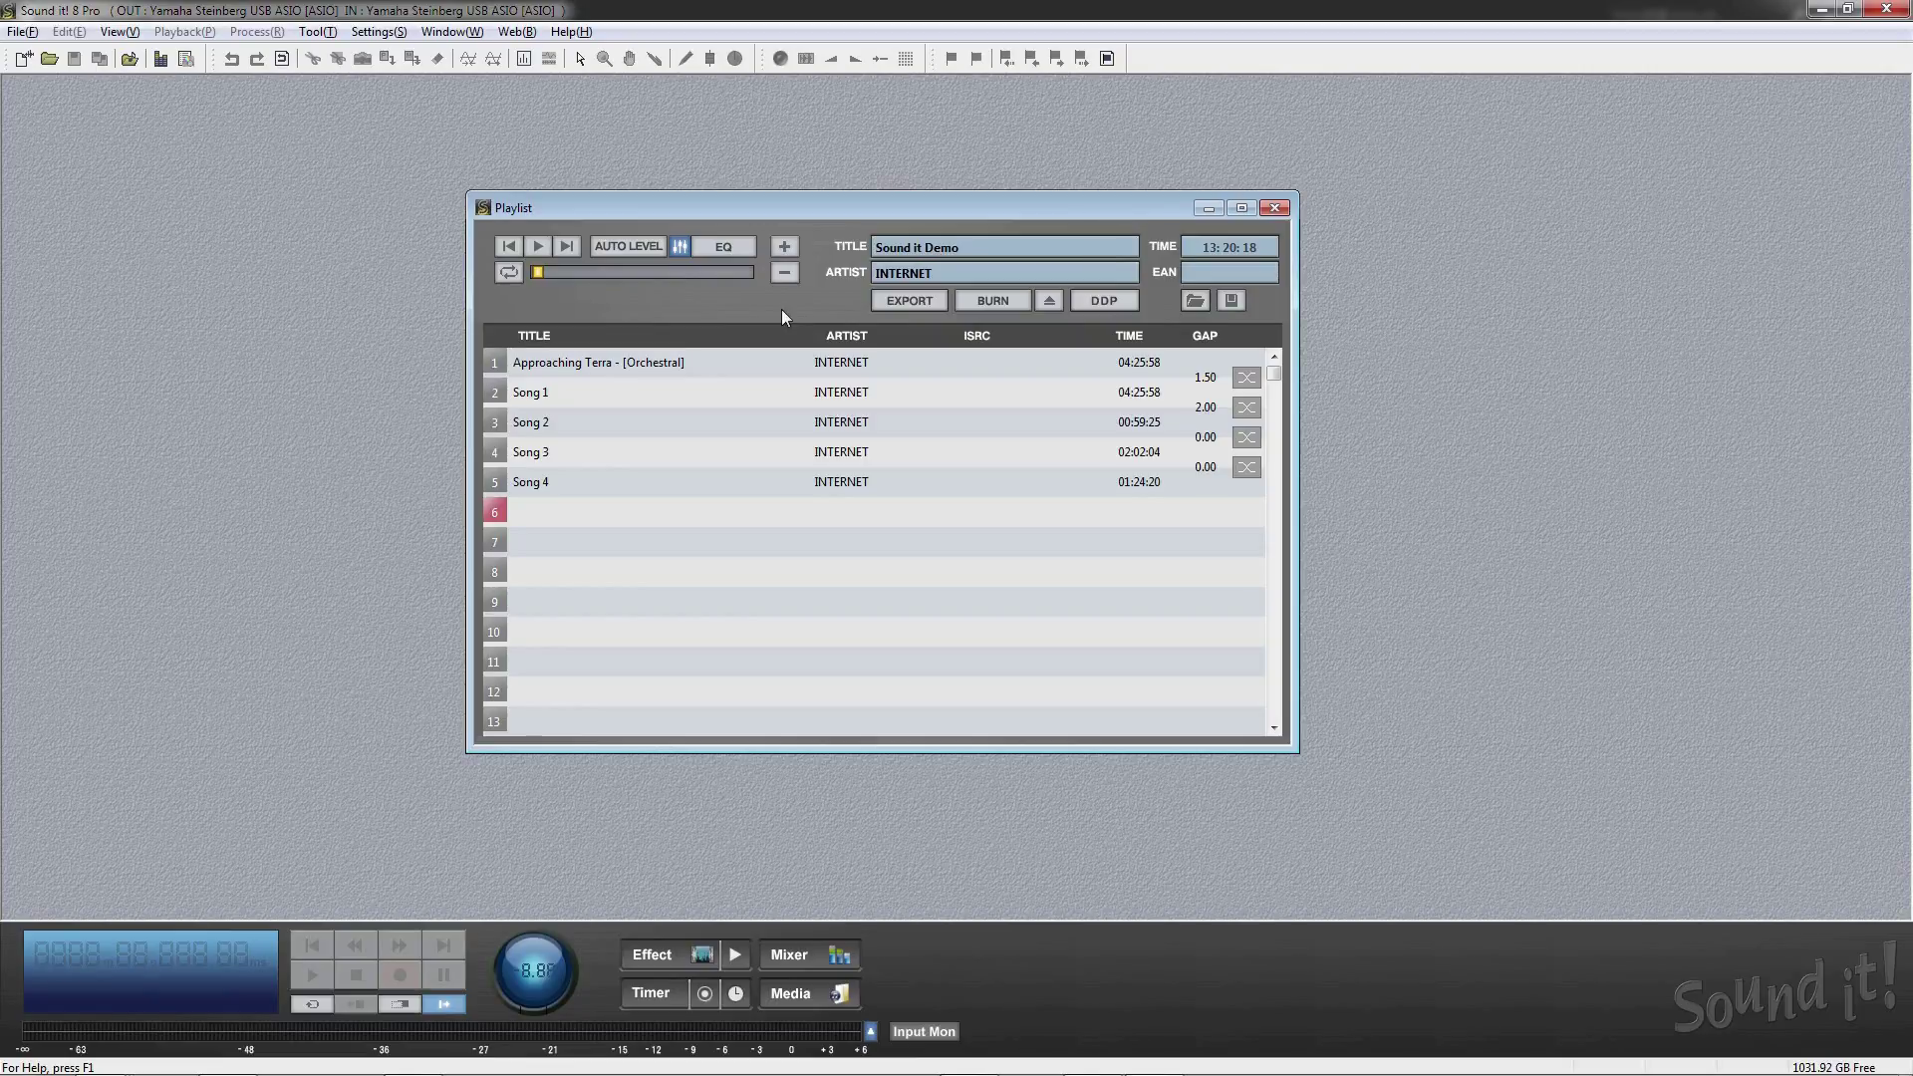
- Write the playlist to CD, then export a DDP image (CDTEXT.BIN, IMAGE.DAT, PQDESCR) to a Documents subfolder
click(980, 303)
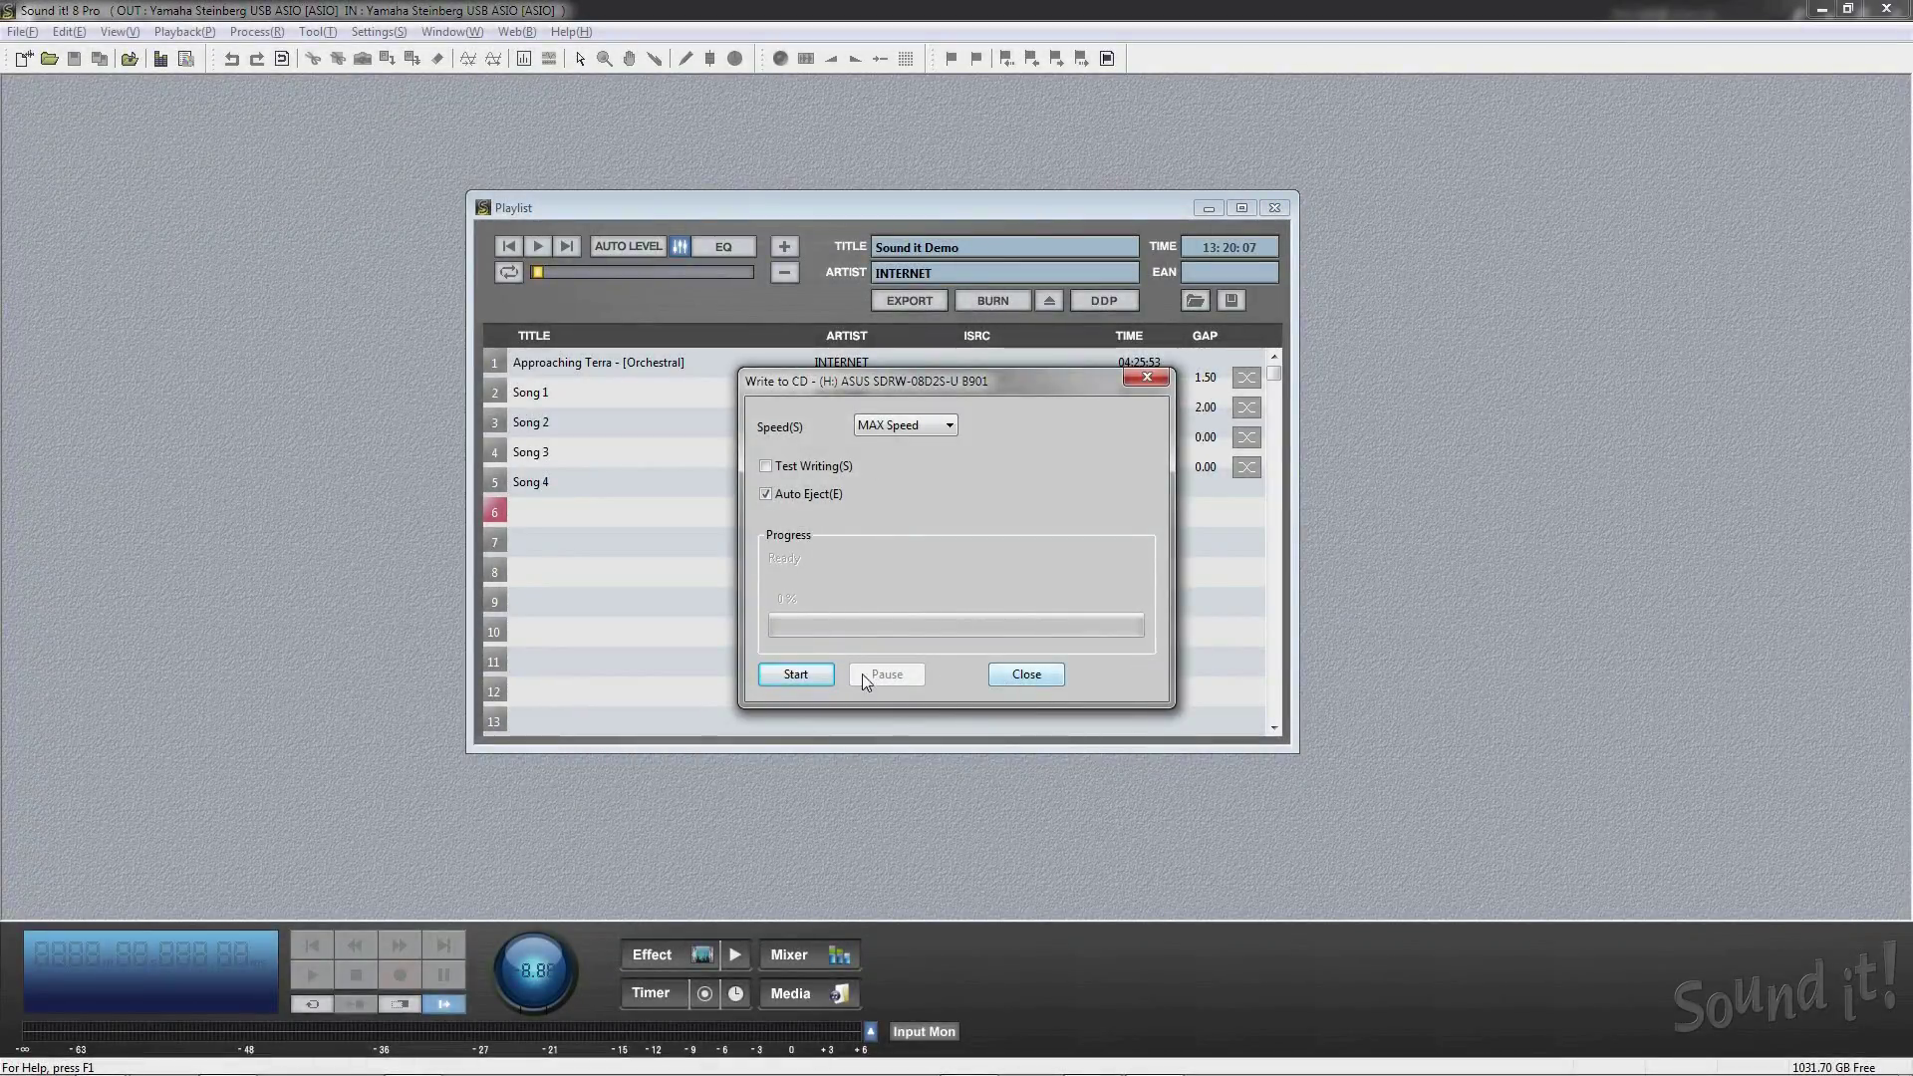
click(809, 673)
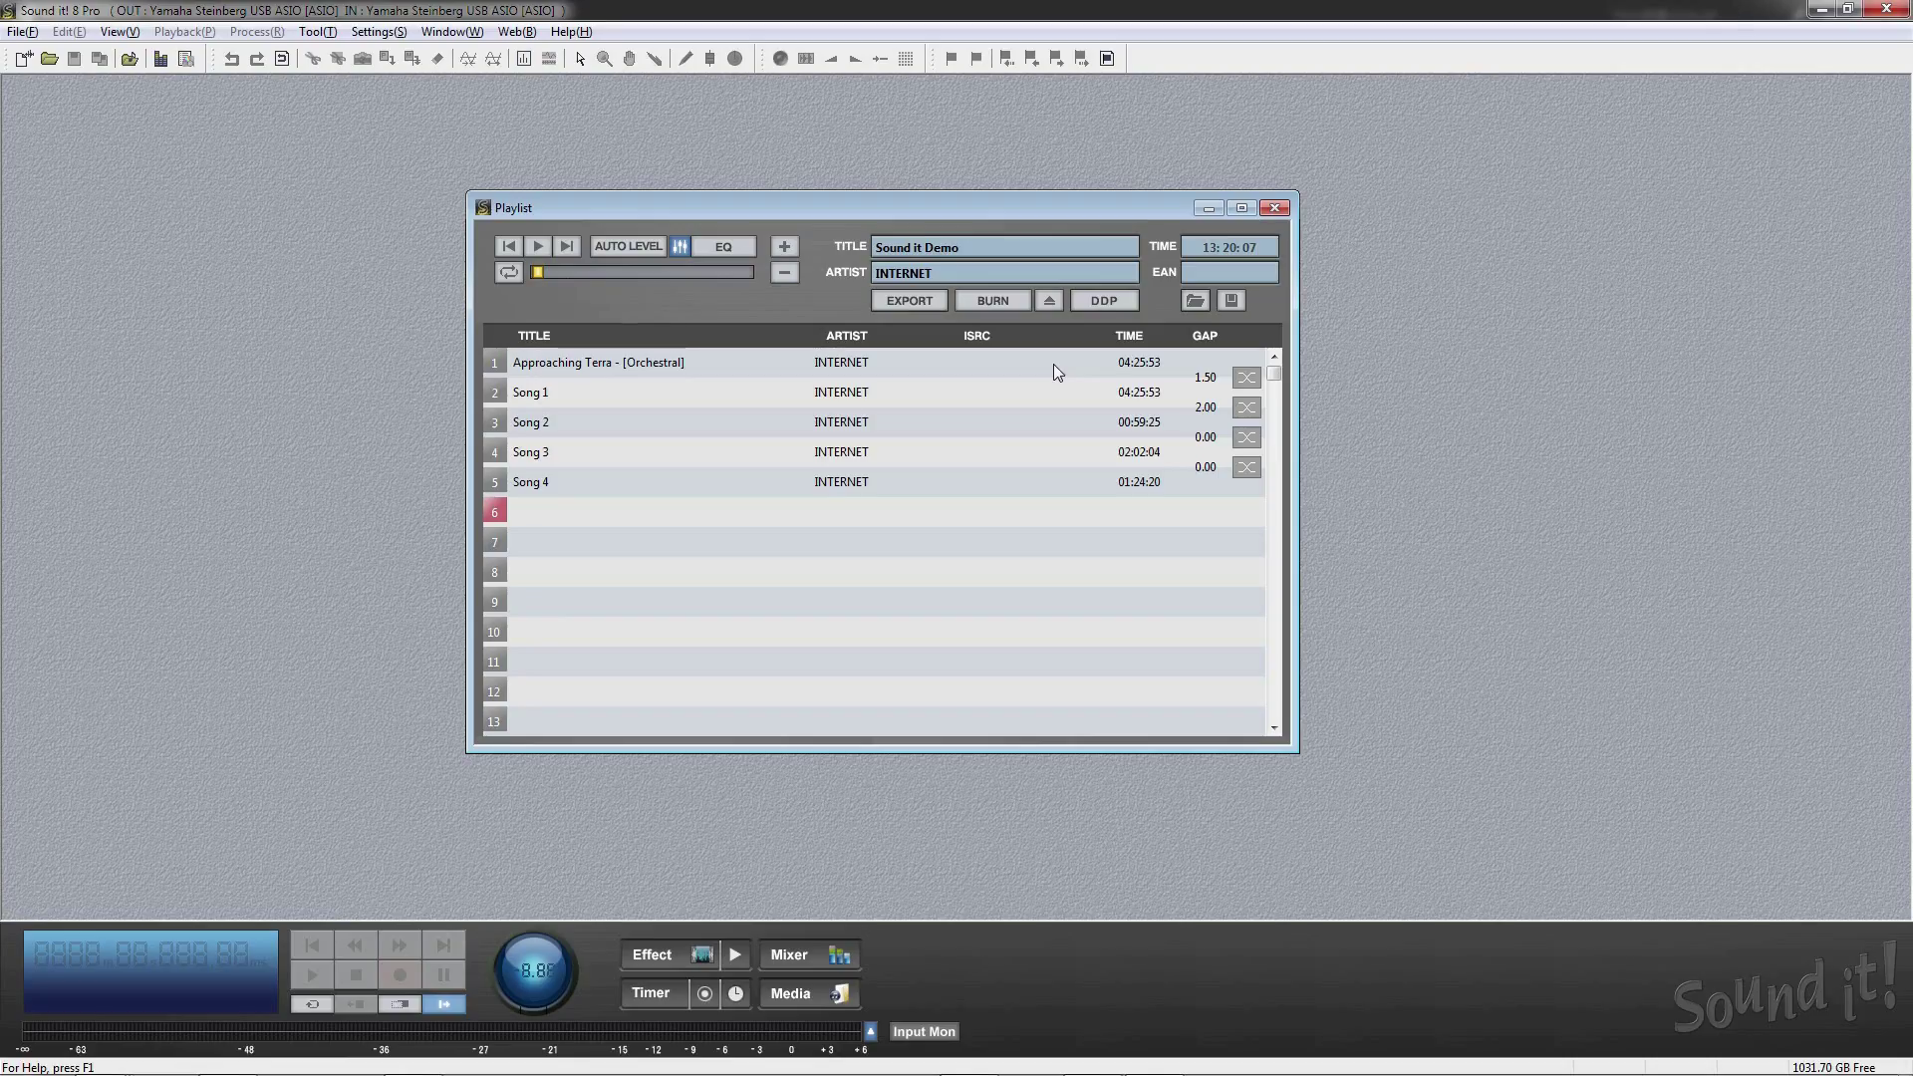
click(1102, 300)
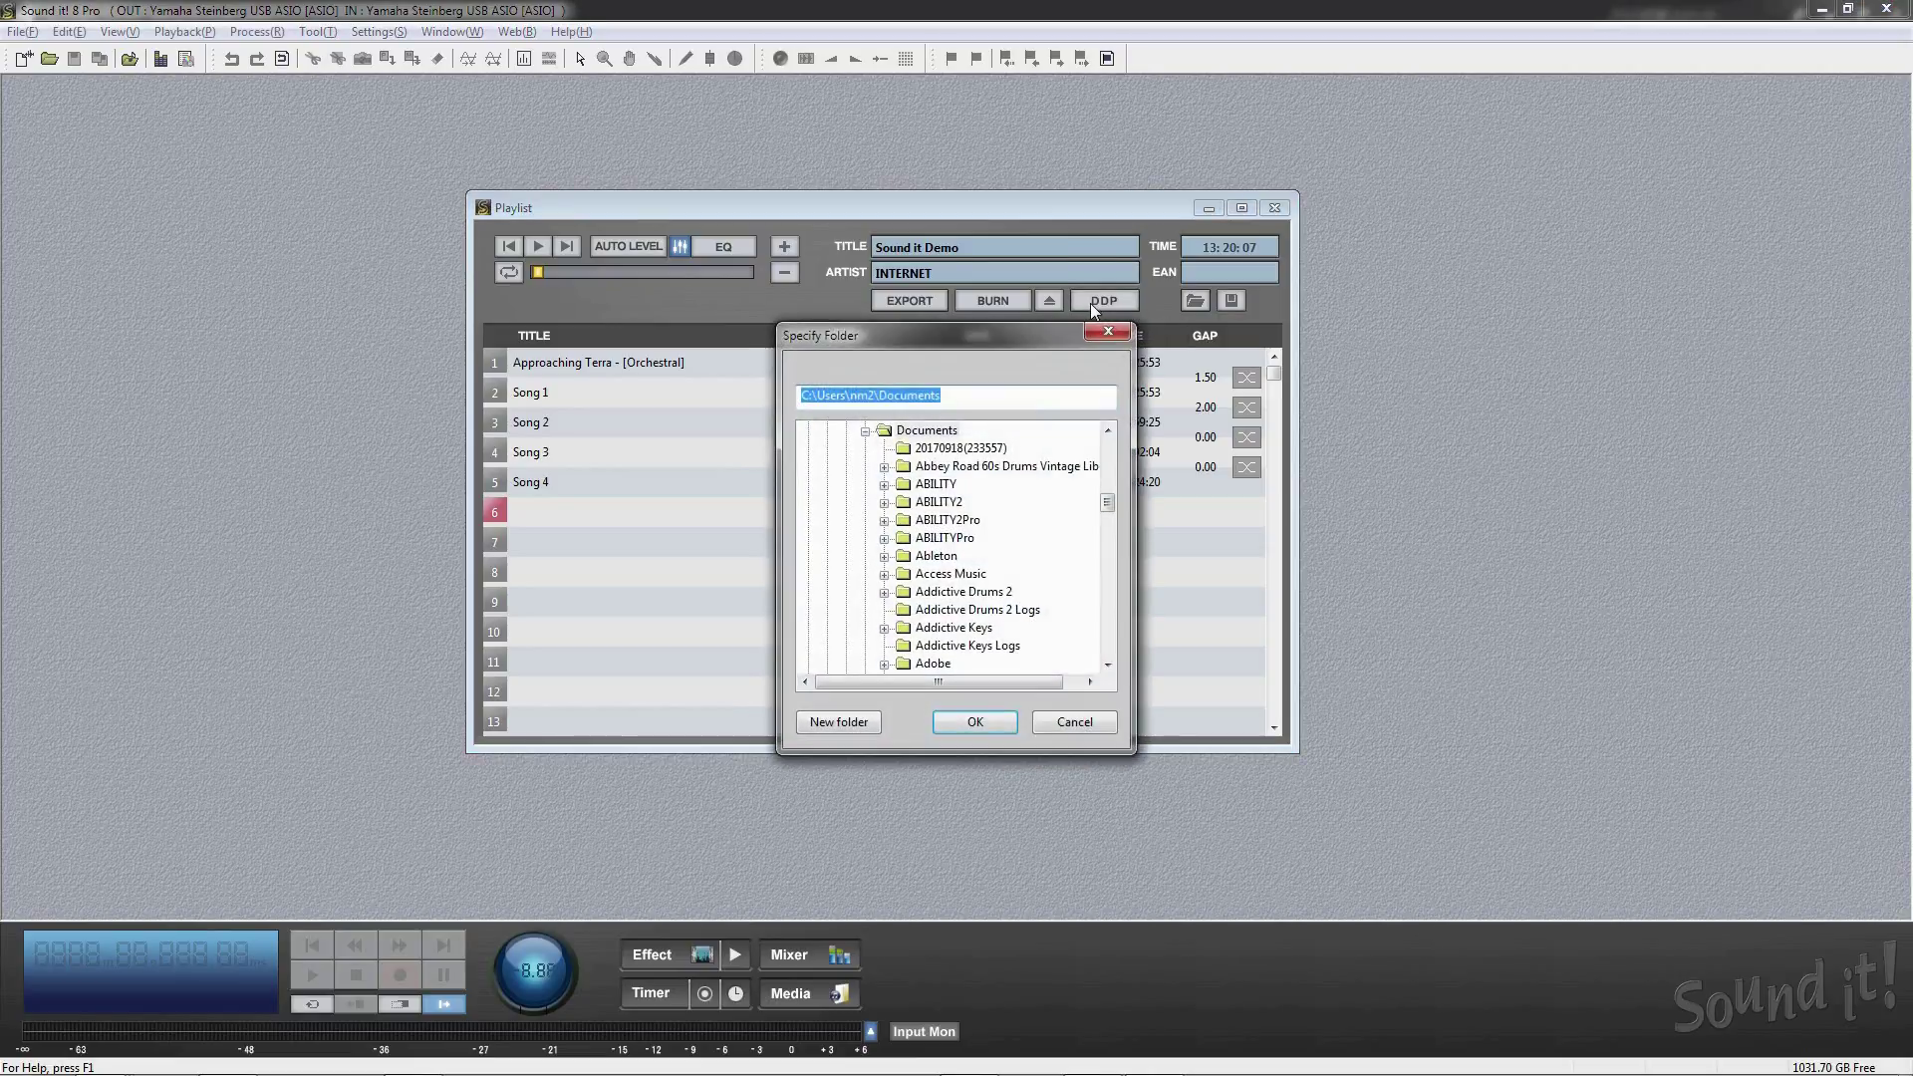
click(965, 726)
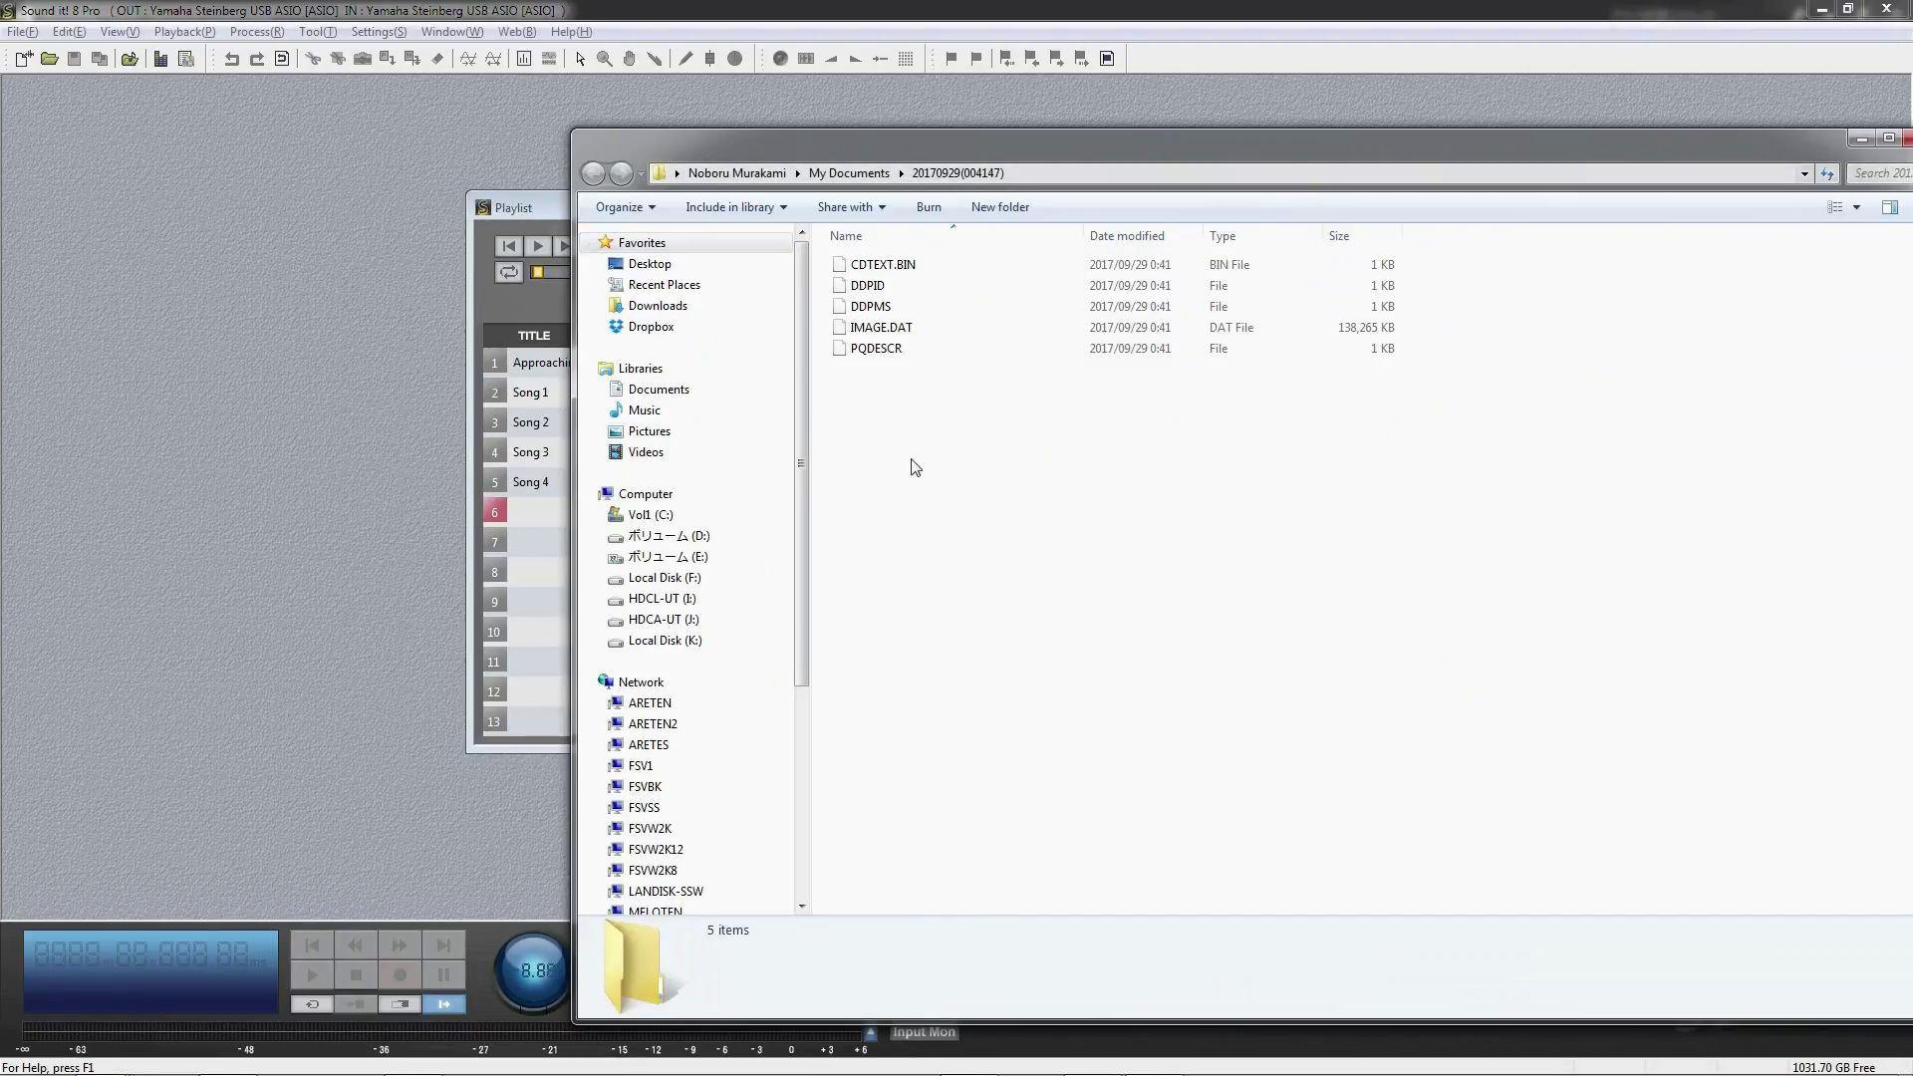
key(alt+F4)
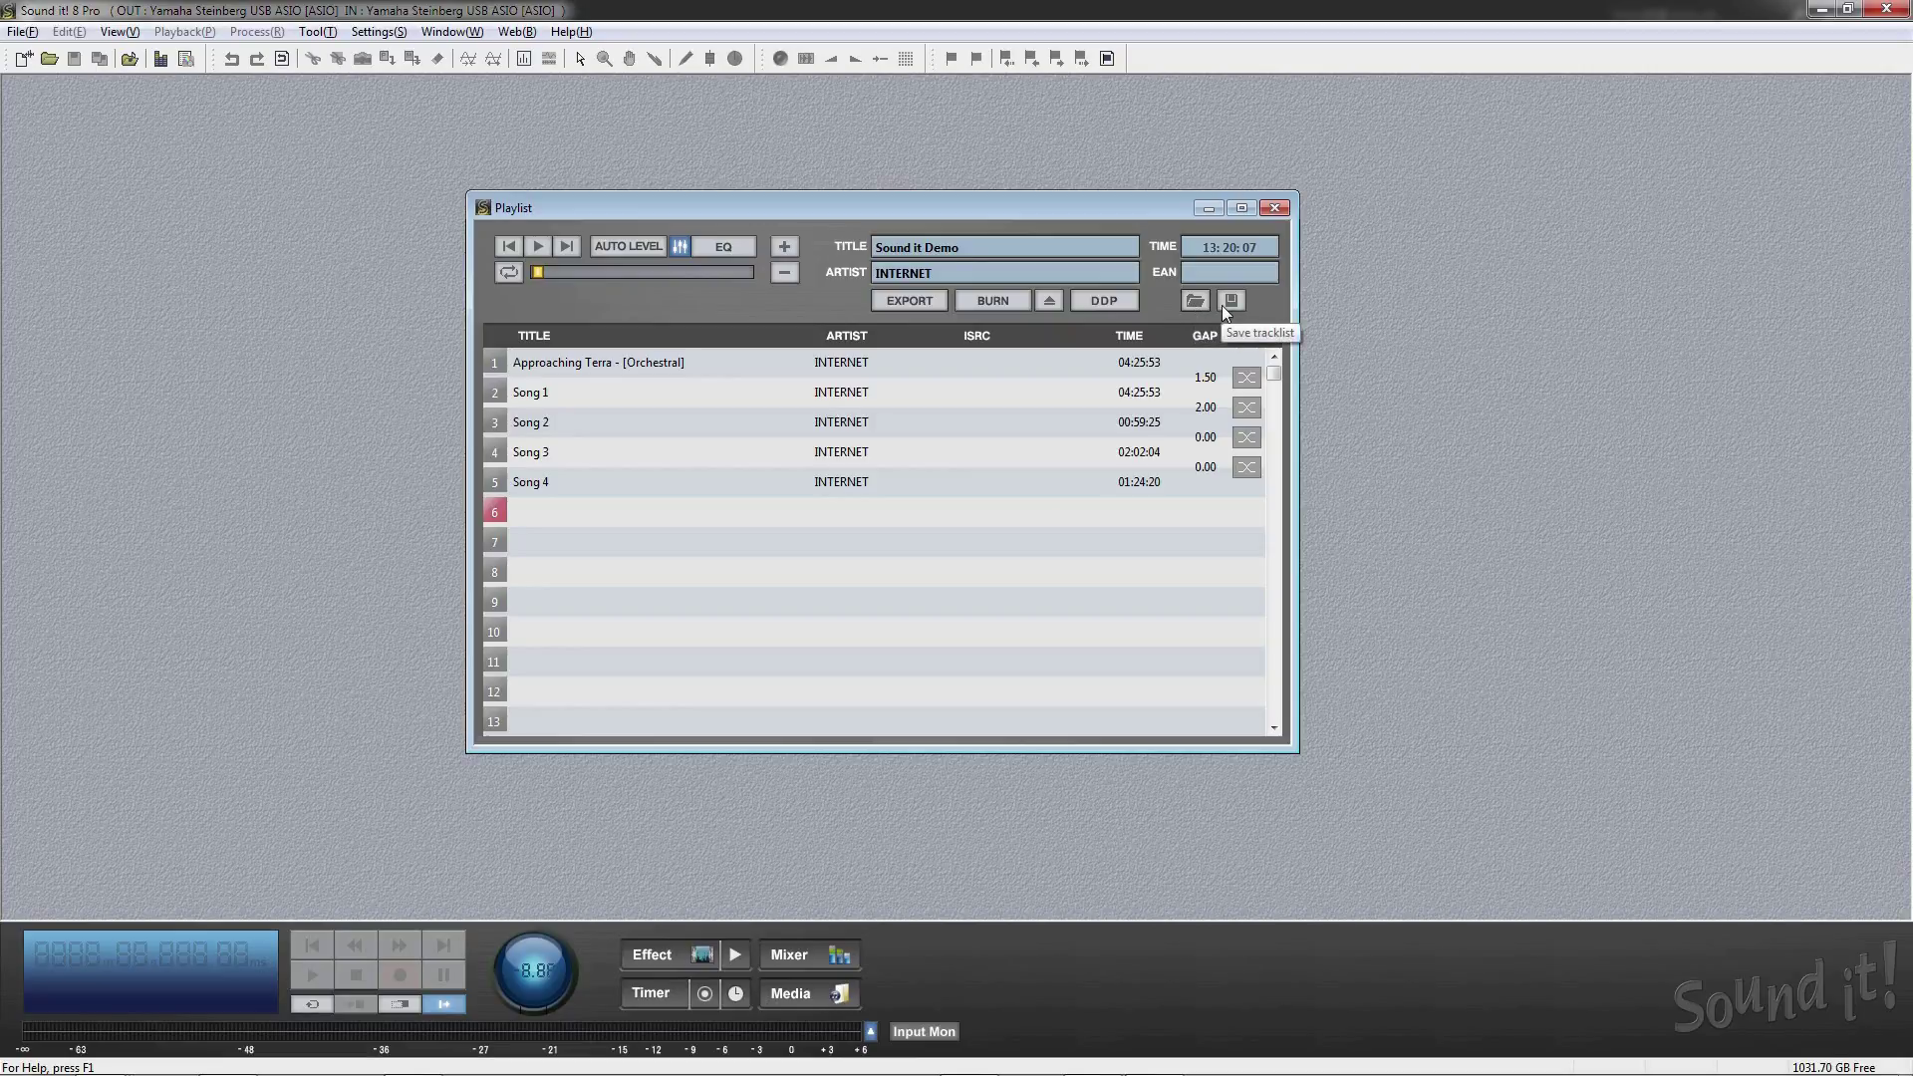
- Open Exporting Options listing all five track files with WAV output
click(912, 301)
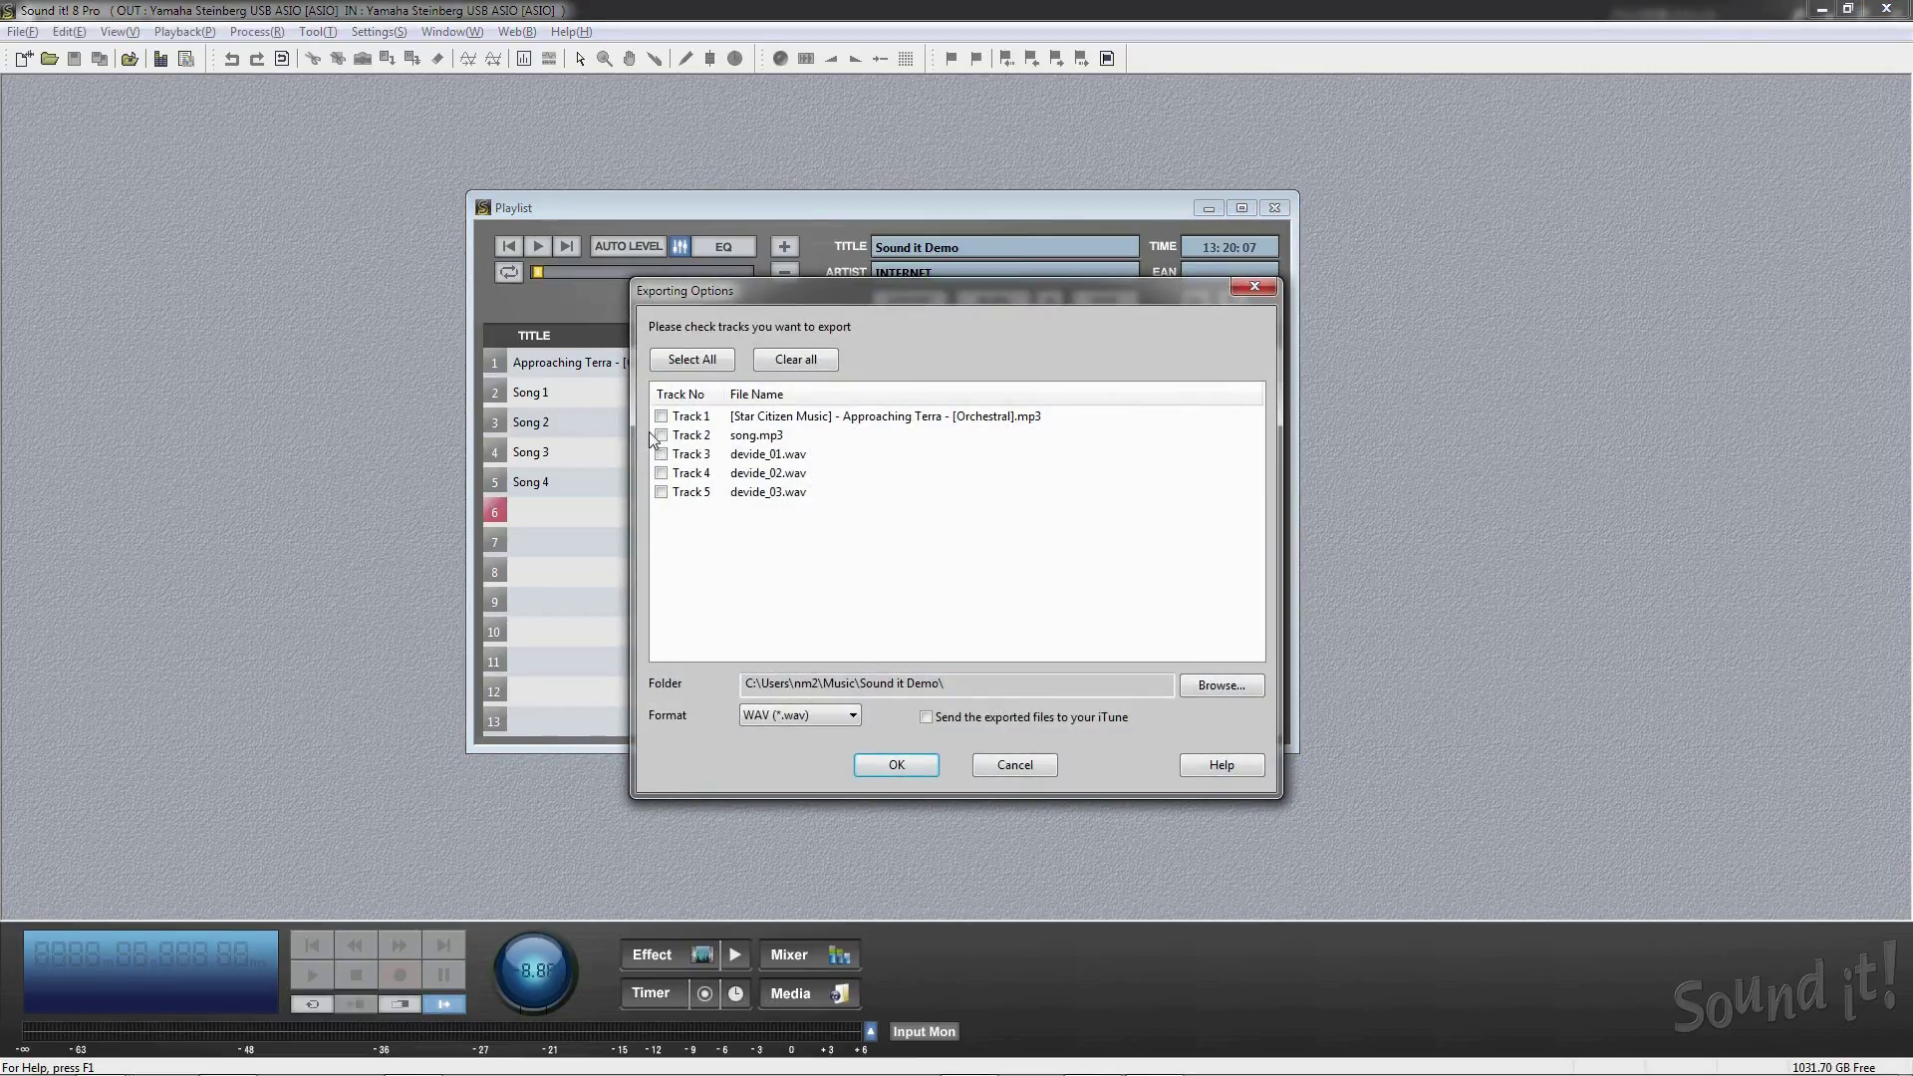